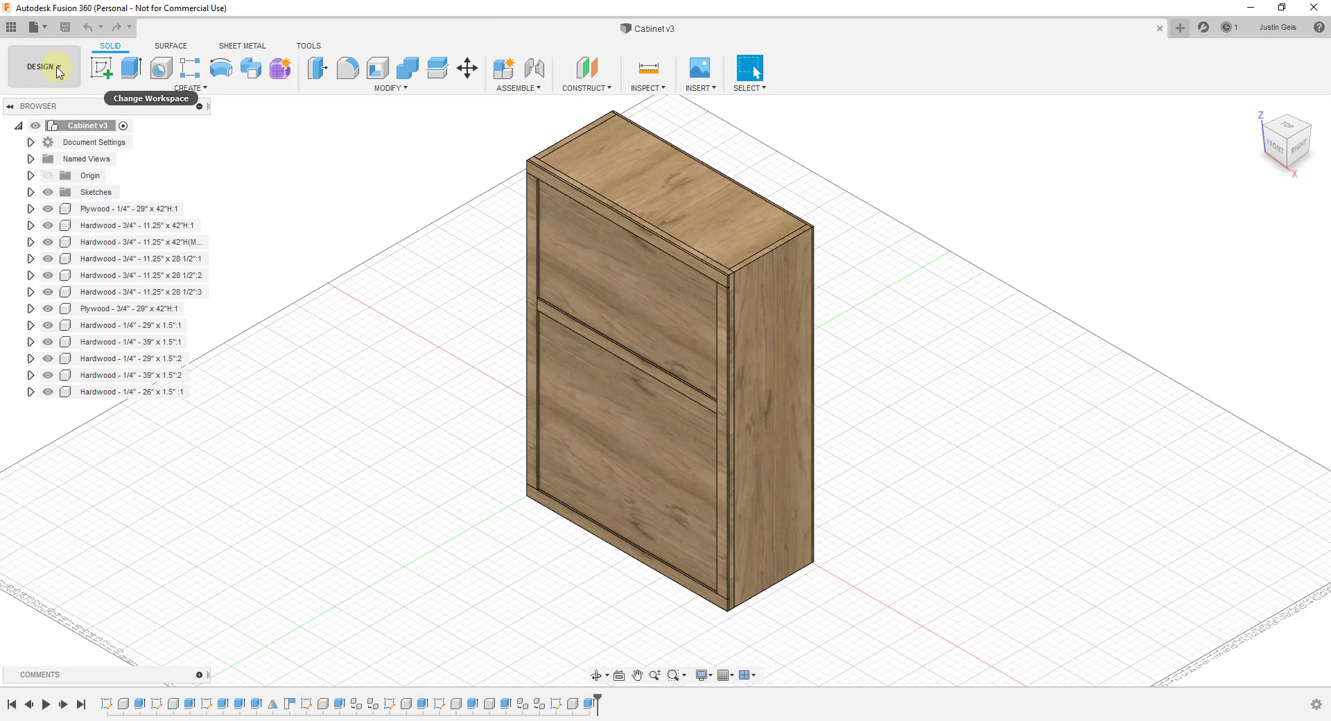
Create a new drawing of the full cabinet assembly from scratch, with ASME standard, inch units and sheet size B (17in x 11in)
left_click(59, 72)
mouse_move(43, 254)
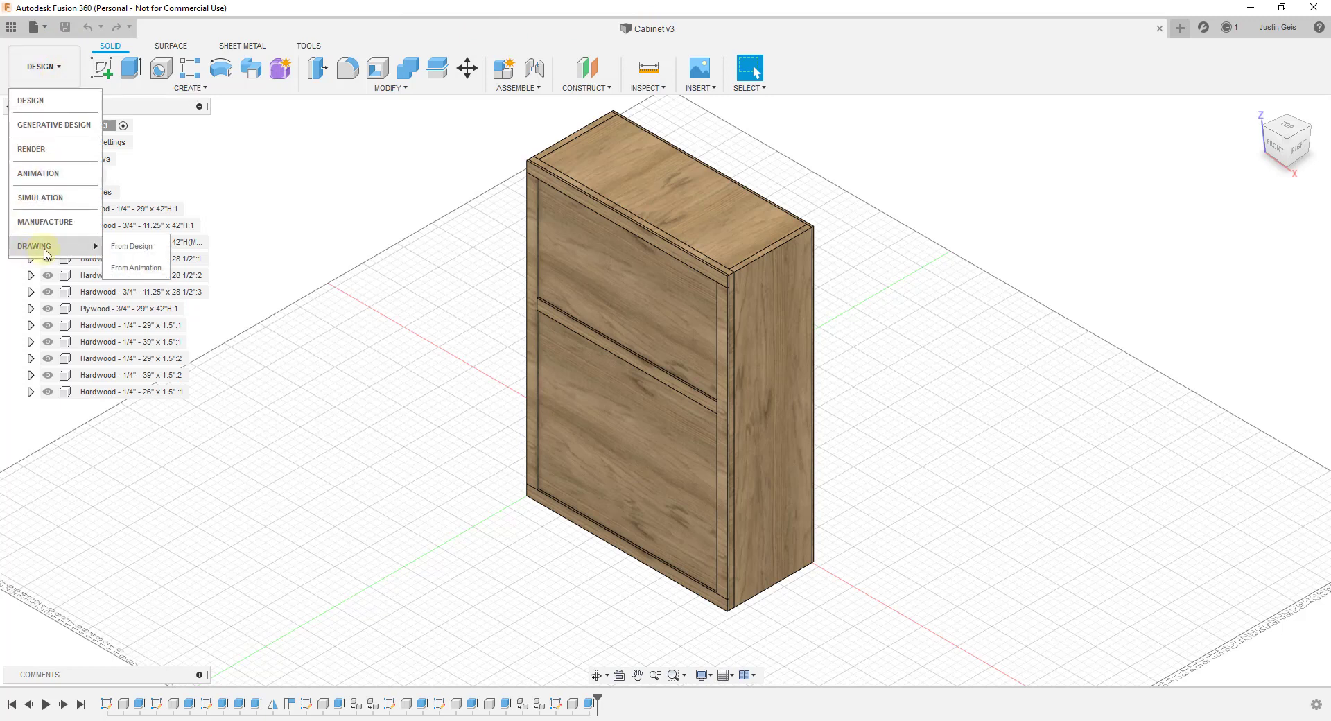
left_click(141, 248)
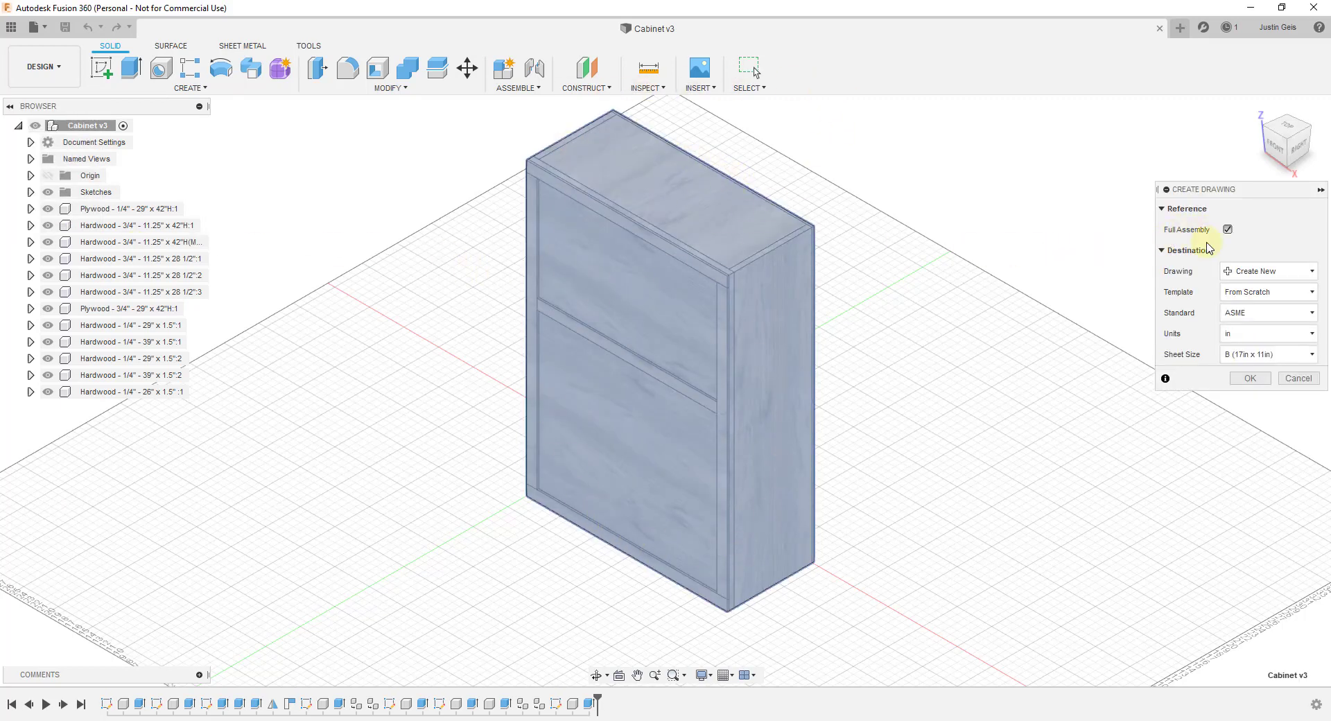
left_click(1228, 229)
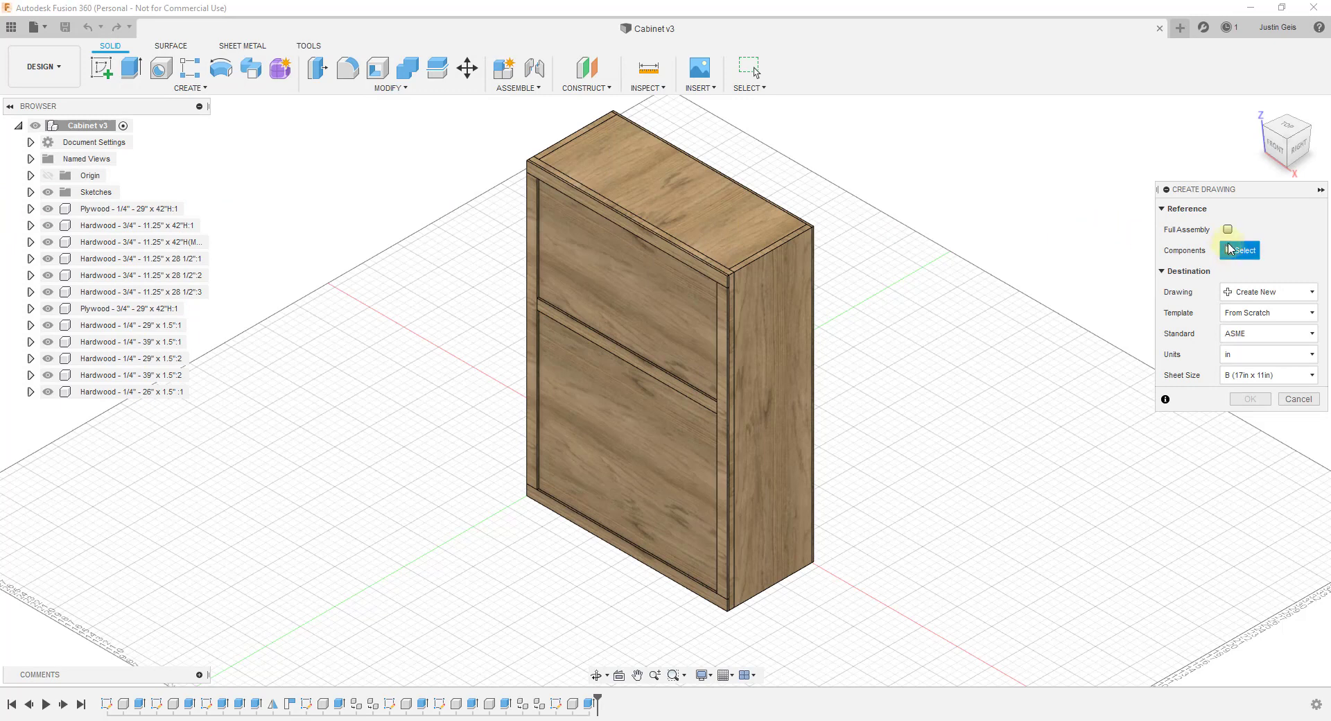
left_click(1228, 230)
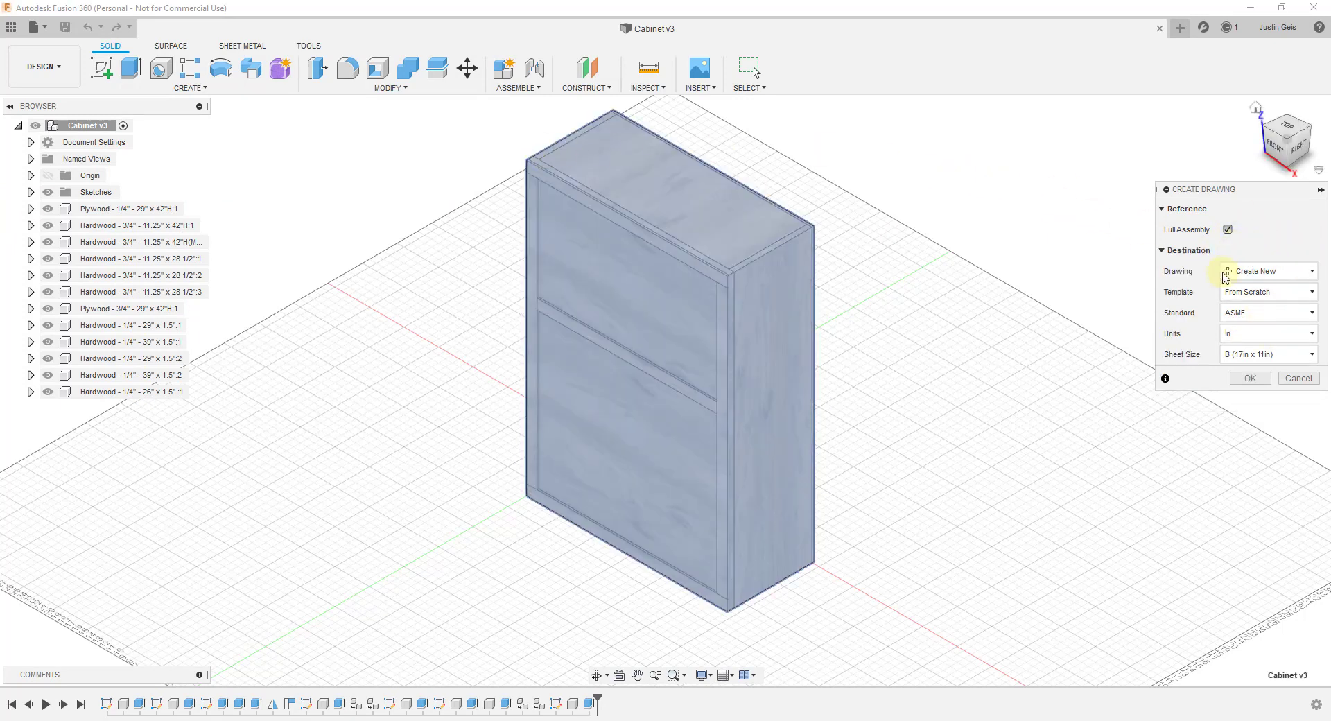
left_click(1262, 292)
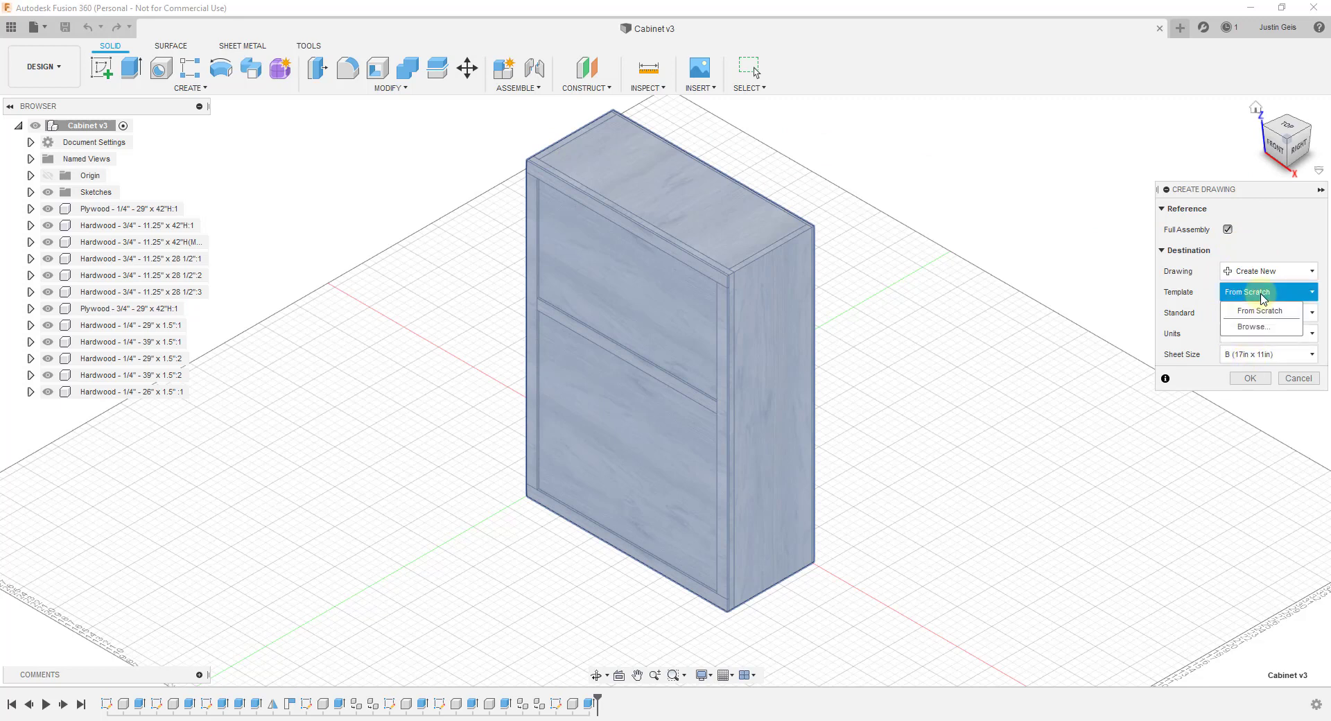
left_click(1262, 294)
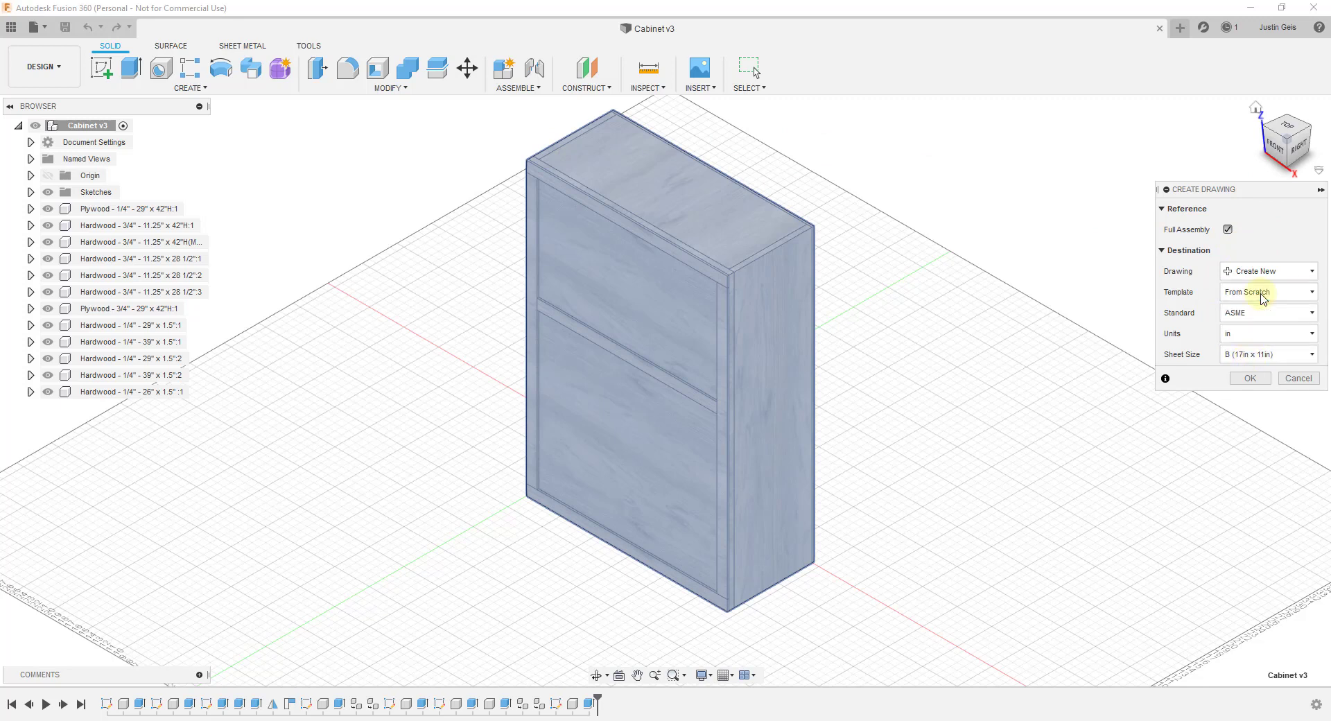
left_click(1248, 379)
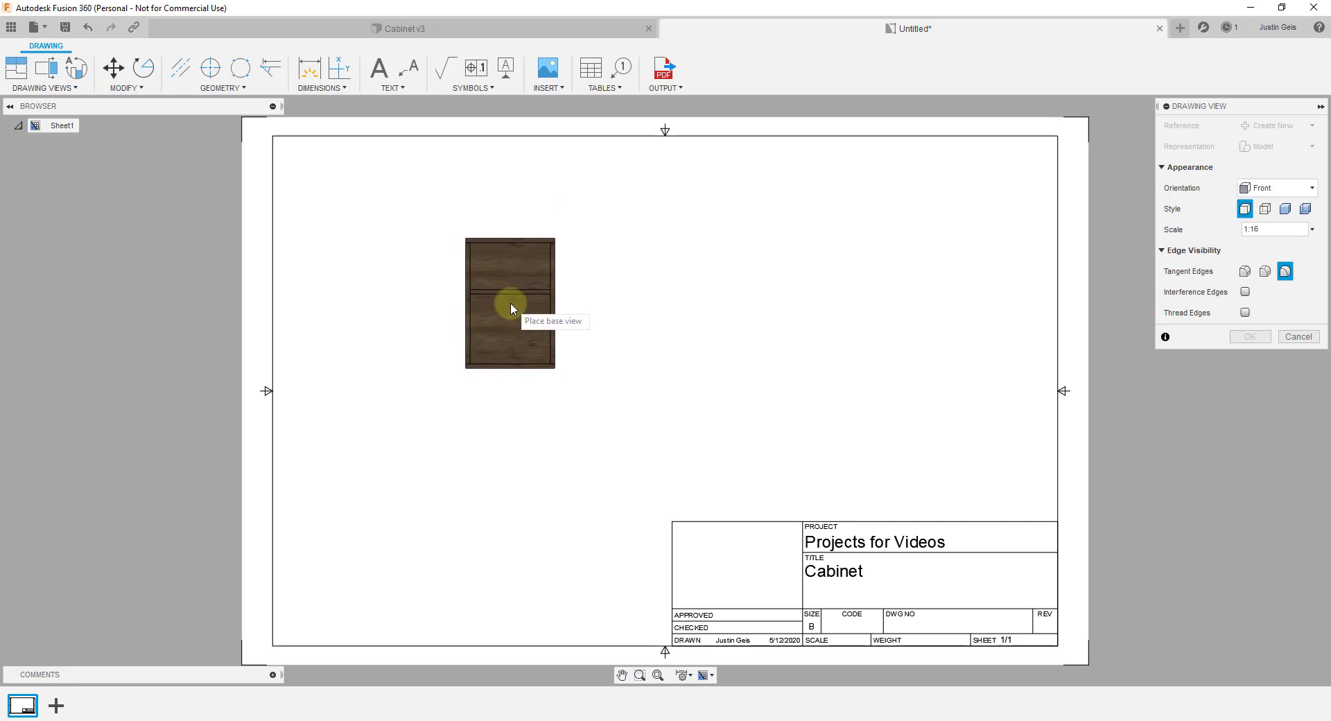
Place the cabinet's base view in the upper-left area of the sheet with the Front orientation
left_click(485, 277)
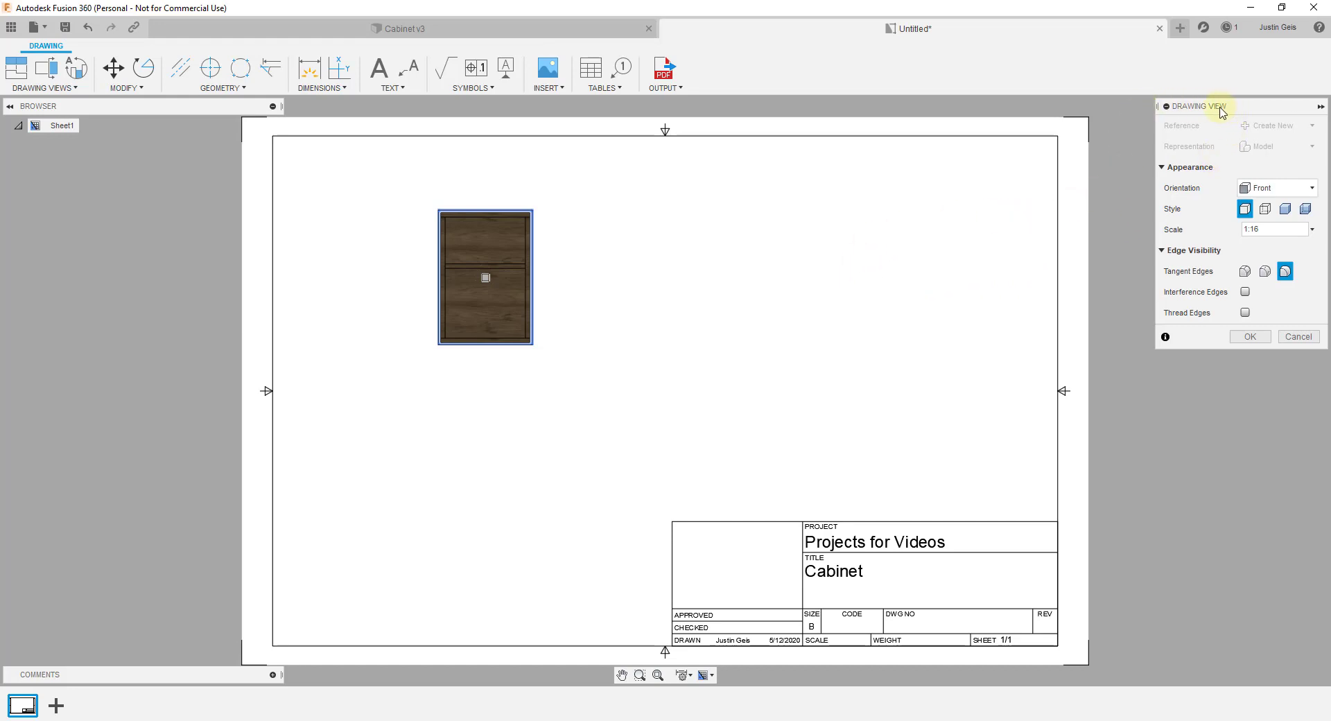
left_click(1270, 194)
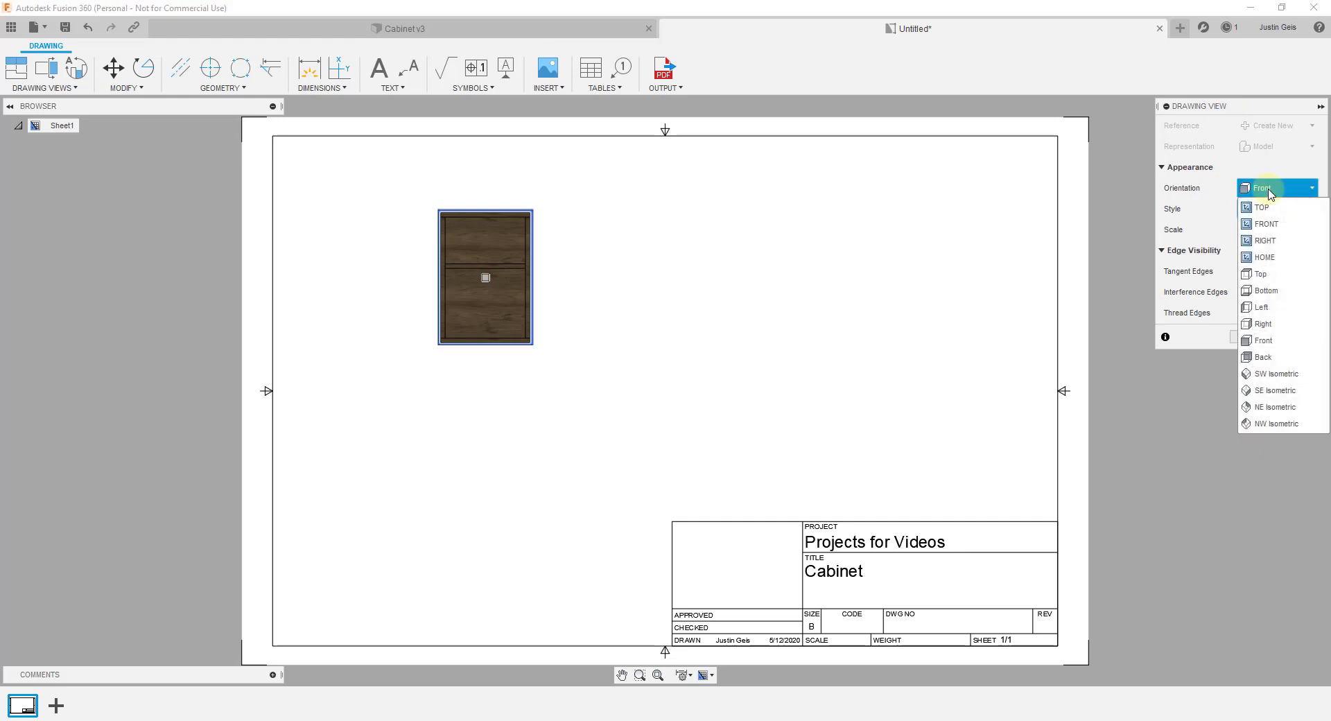
left_click(1273, 409)
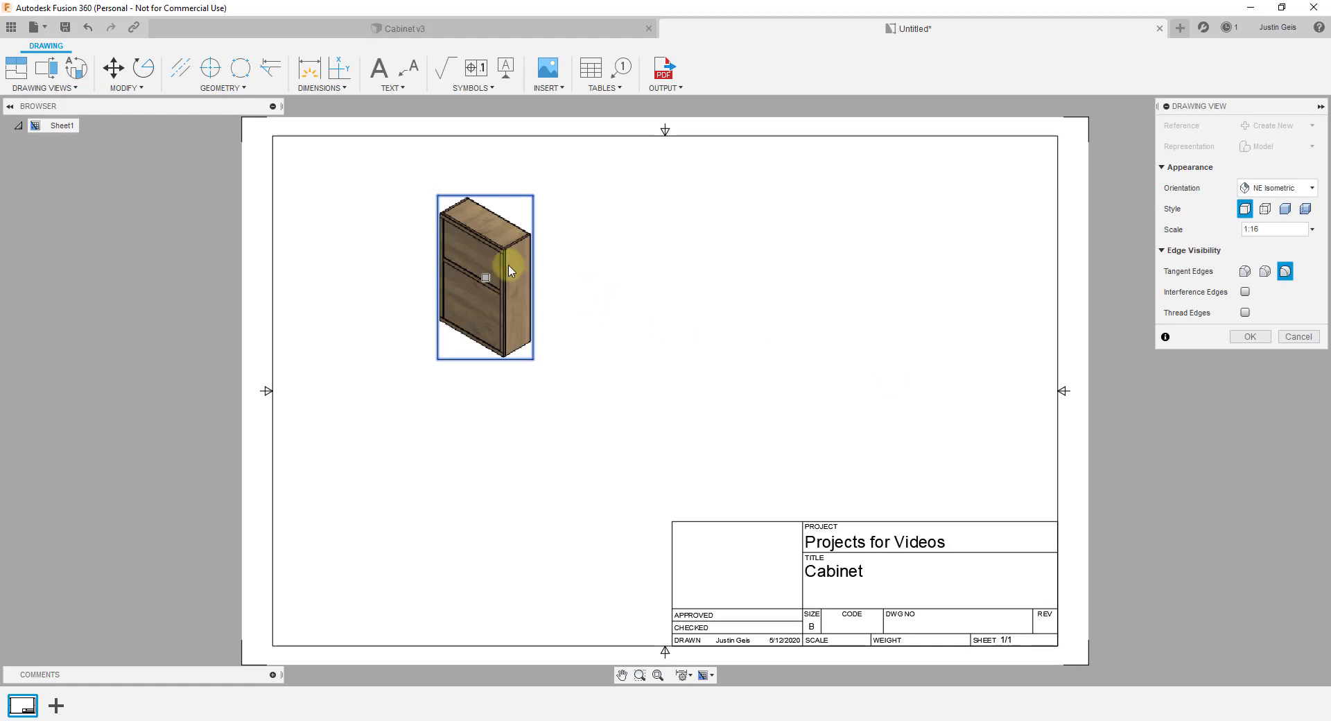
left_click(1273, 188)
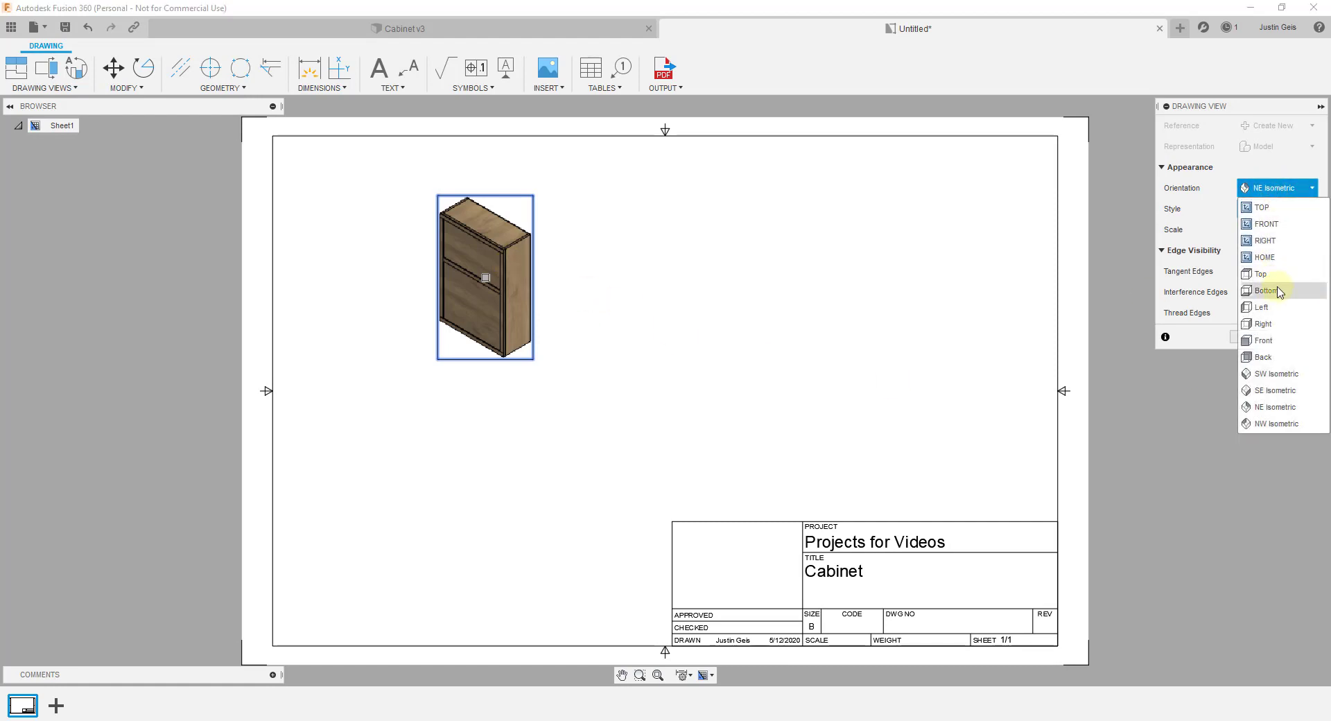
left_click(1272, 341)
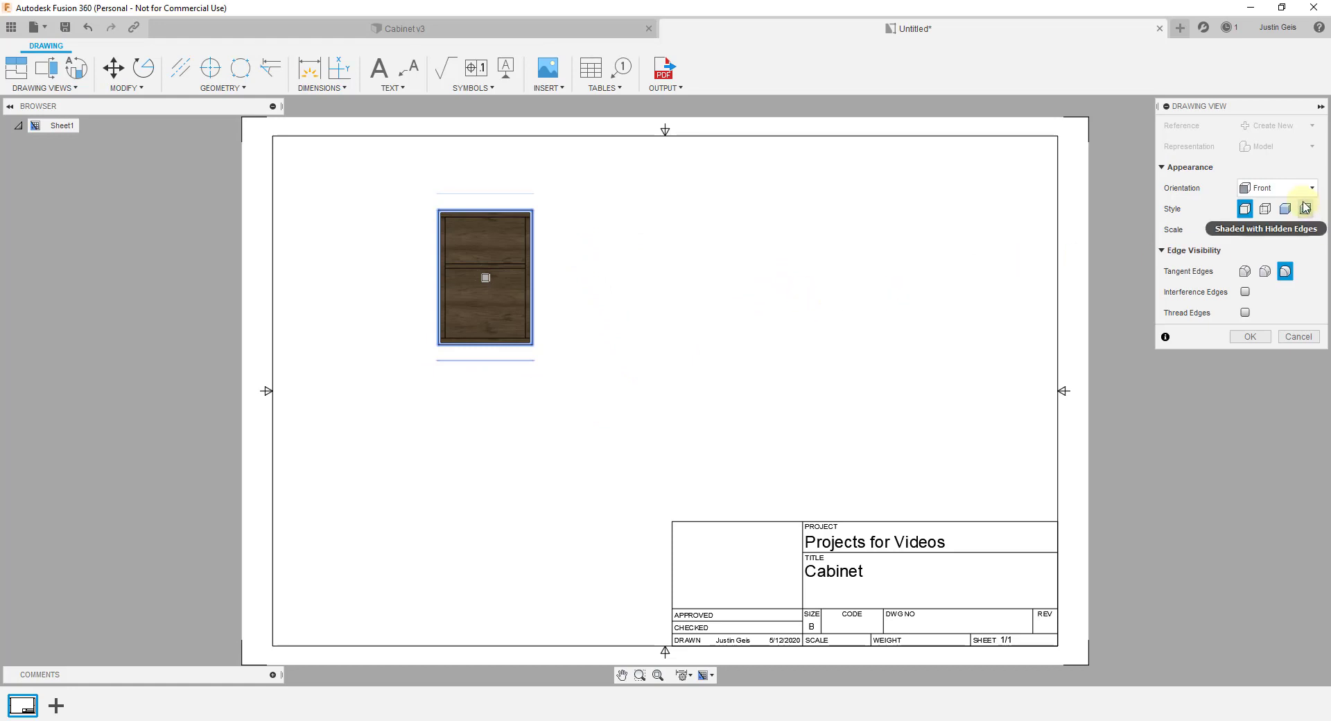
Set the base view's scale to 1:8 and its style to unshaded with hidden edges, and finish the view
left_click(1312, 231)
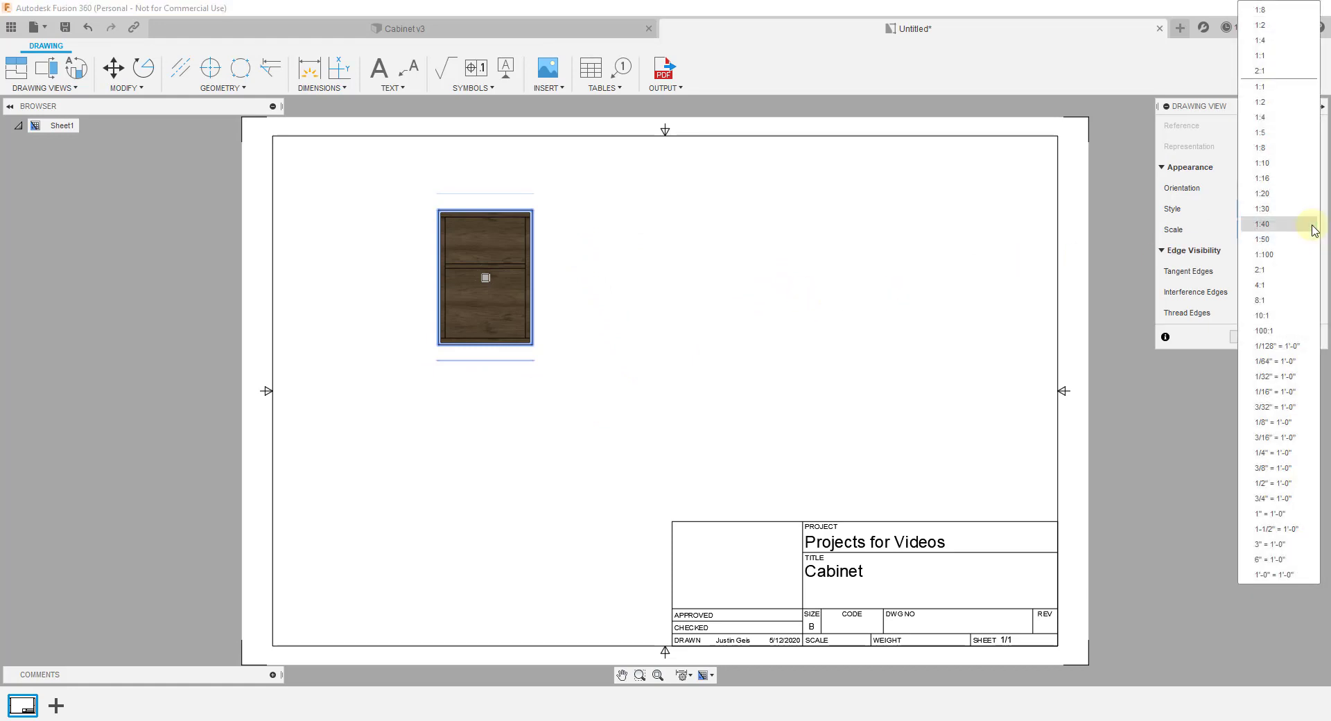
left_click(1270, 149)
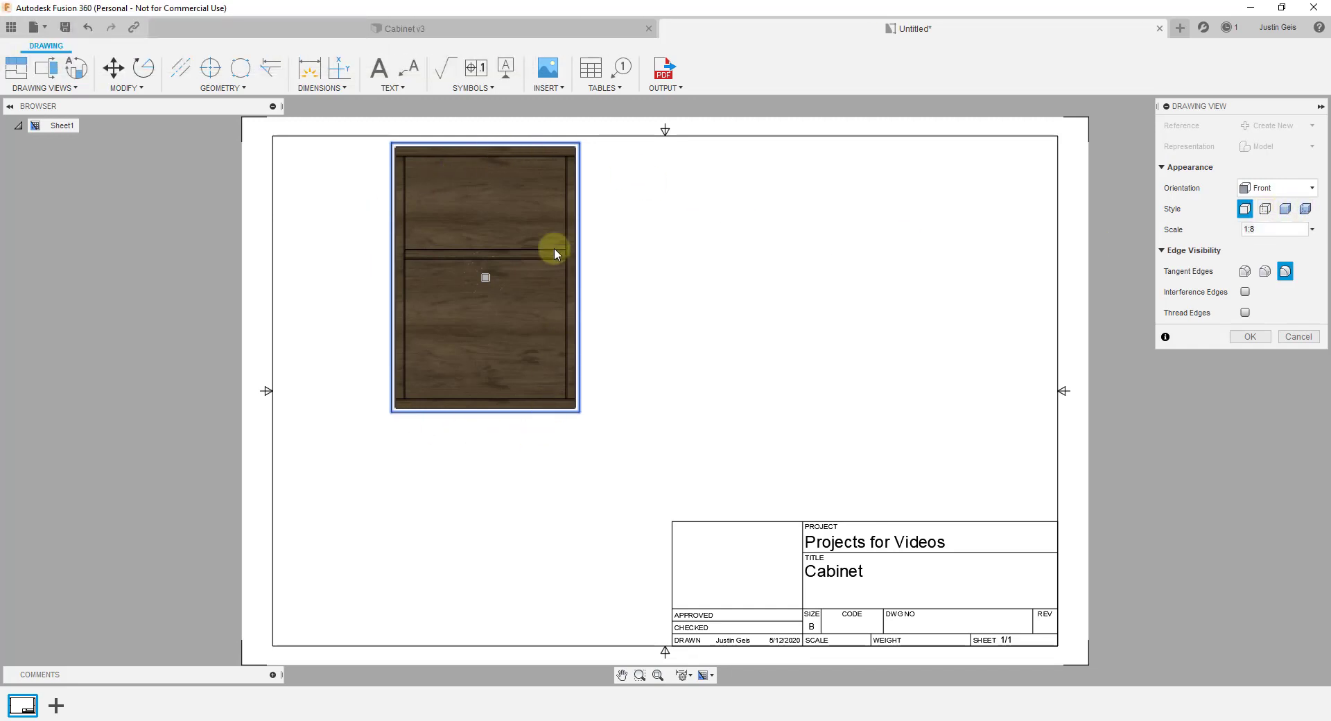
left_click(1264, 209)
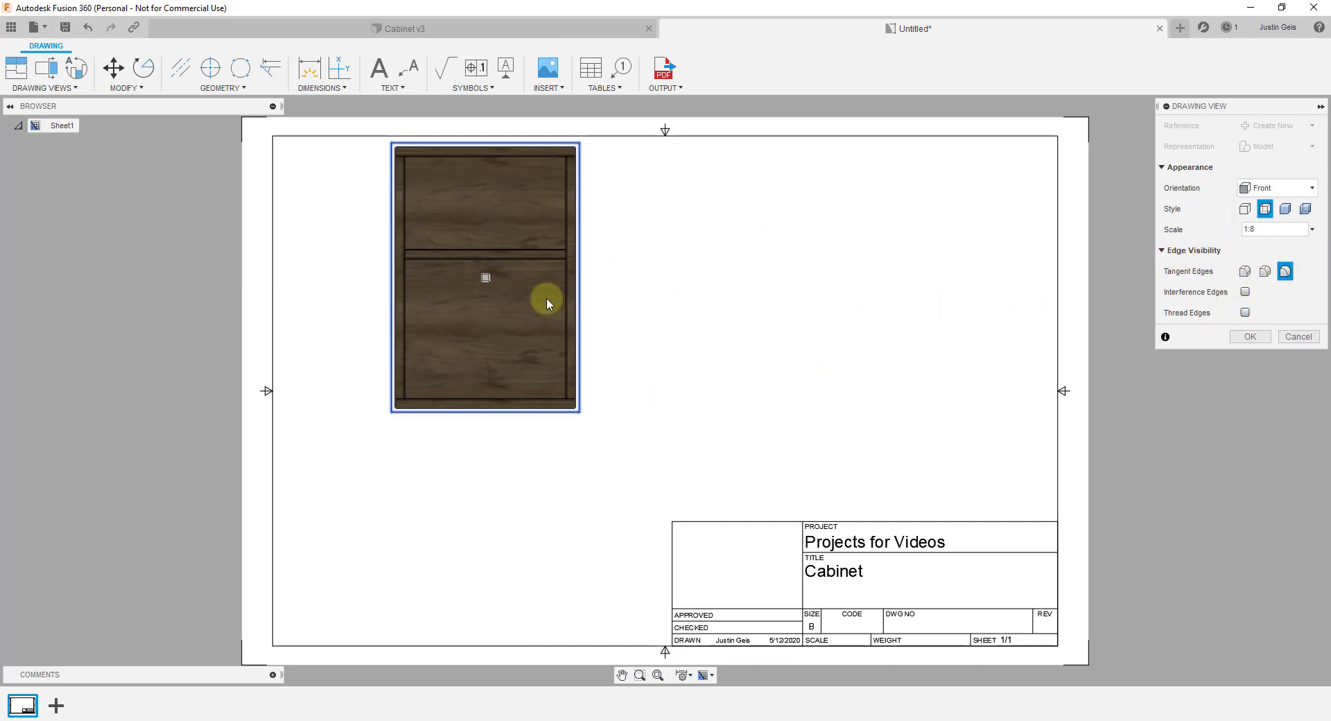
left_click(1250, 337)
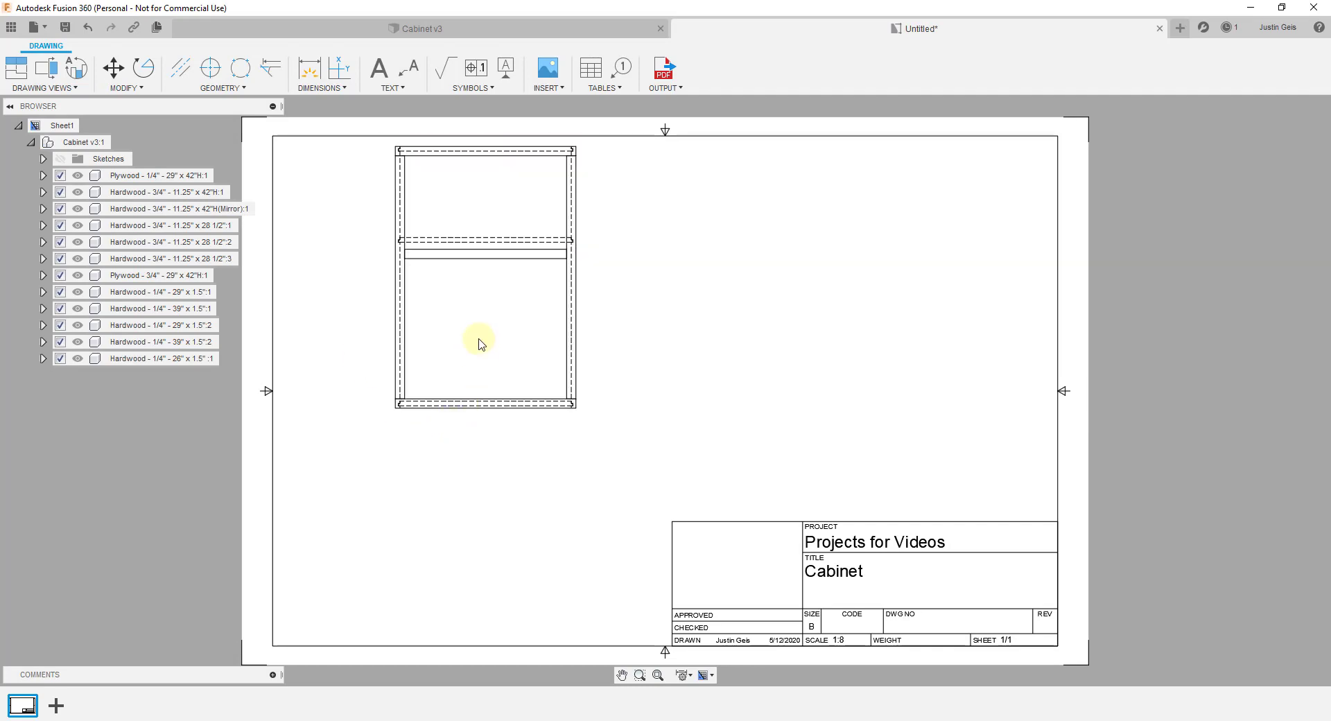
Move the front view slightly down and toward the left border of the sheet, and clear the selection
left_click(500, 292)
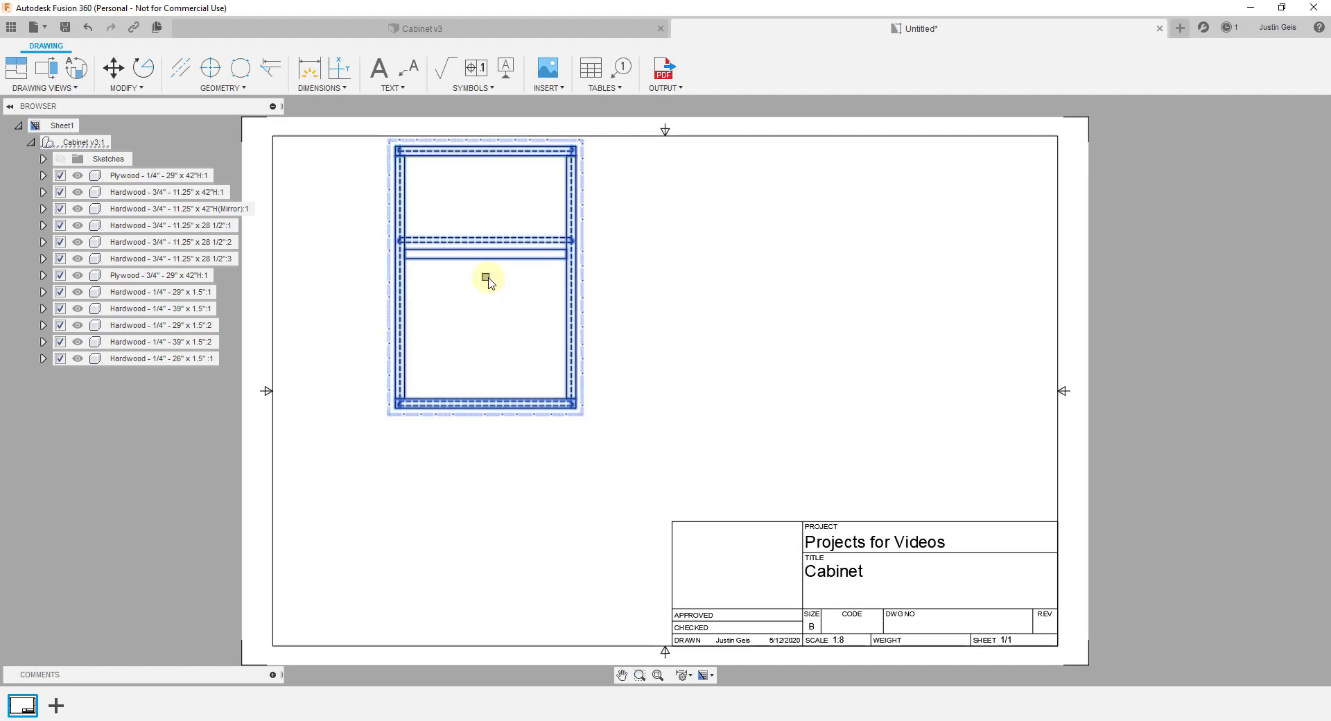
left_click(485, 277)
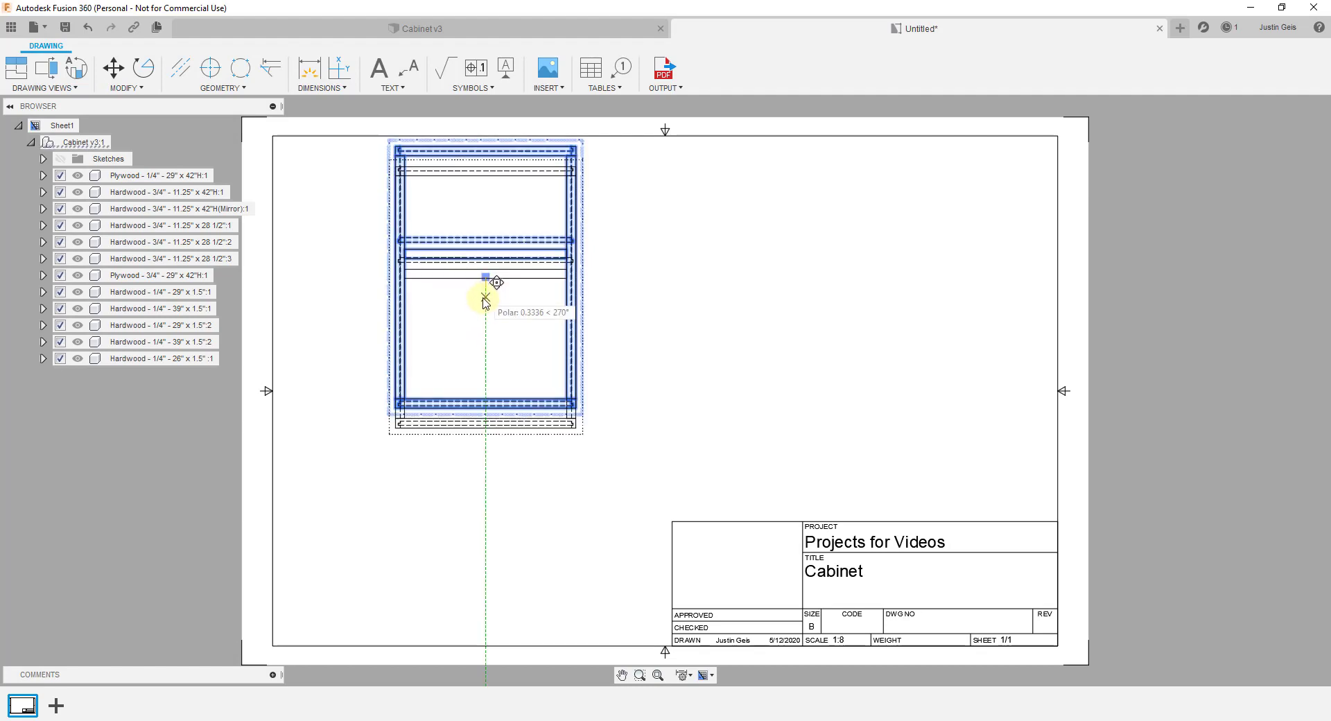
left_click(436, 302)
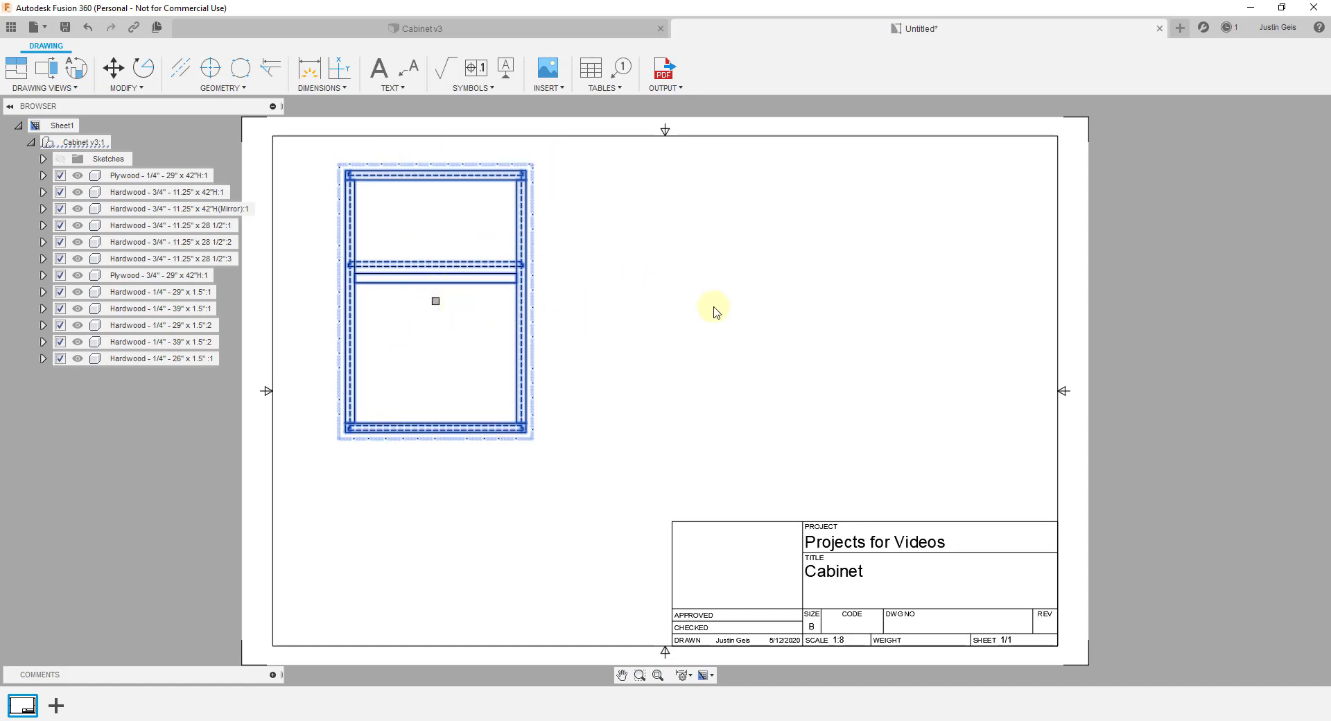
left_click(435, 301)
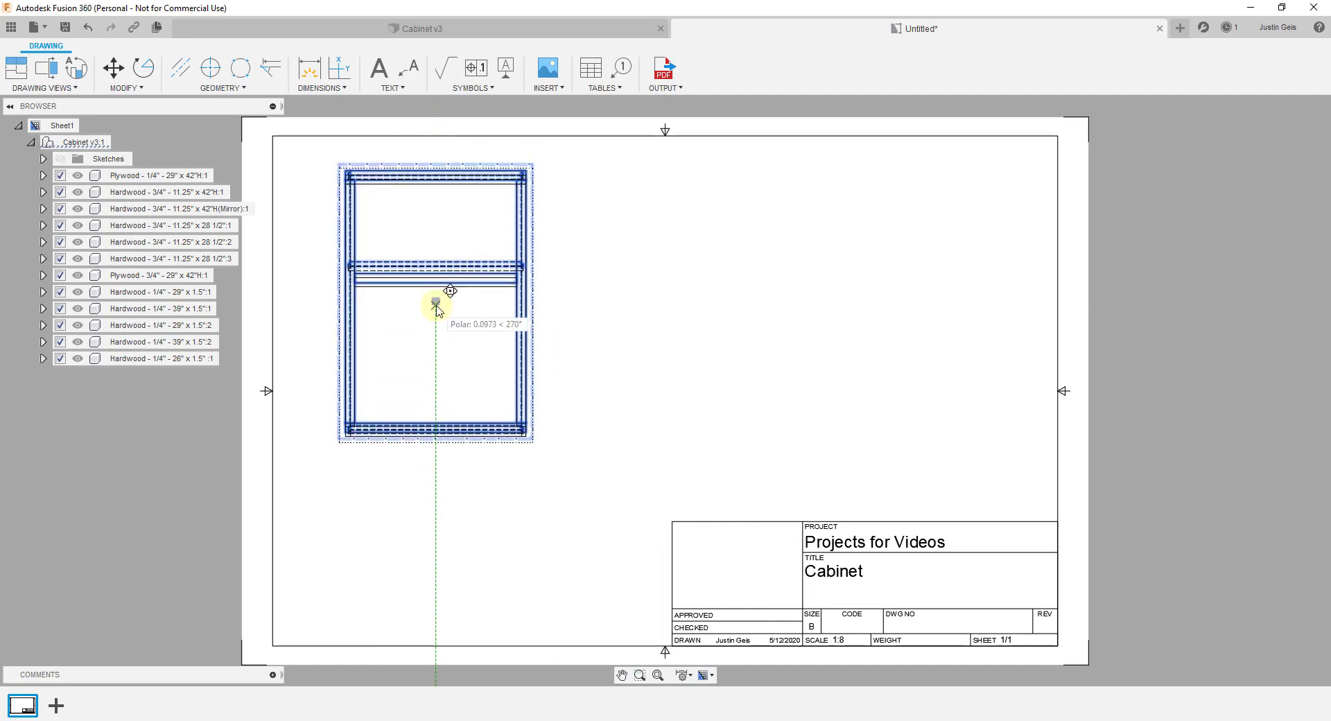
key("Escape")
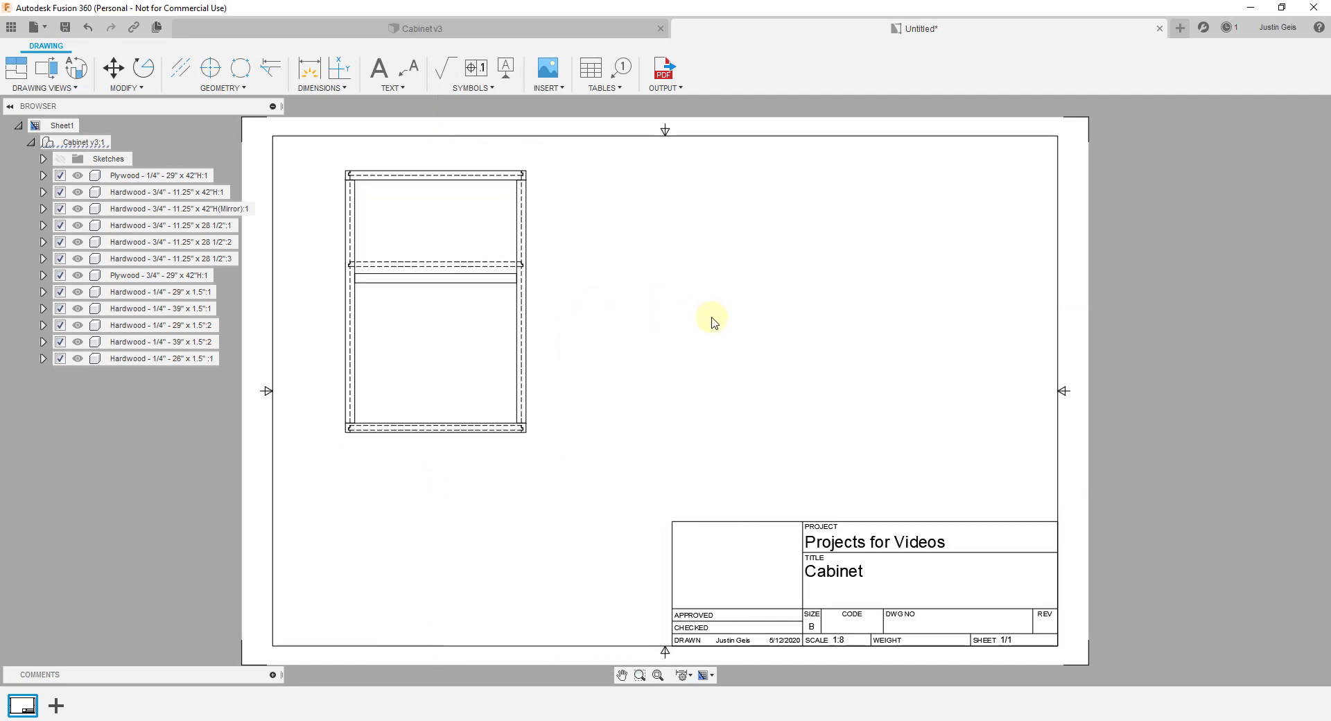
left_click(710, 316)
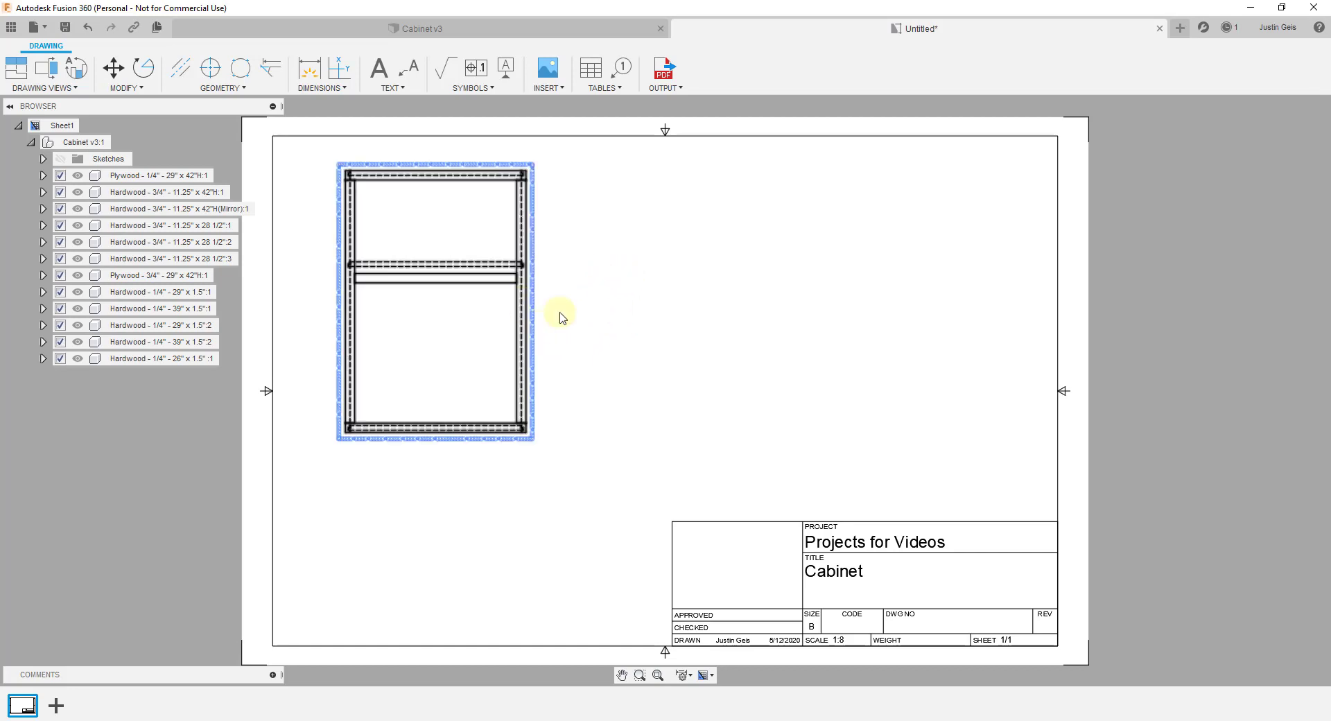
right_click(636, 293)
mouse_move(642, 353)
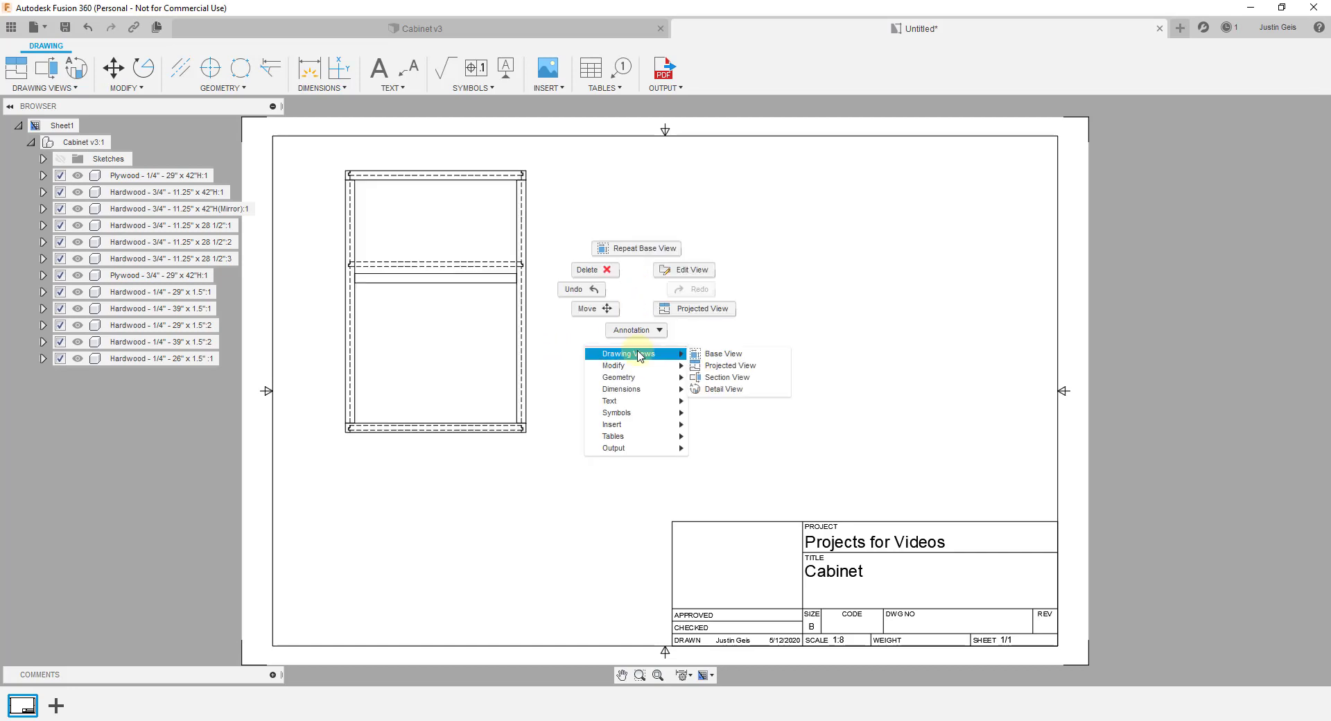
left_click(740, 355)
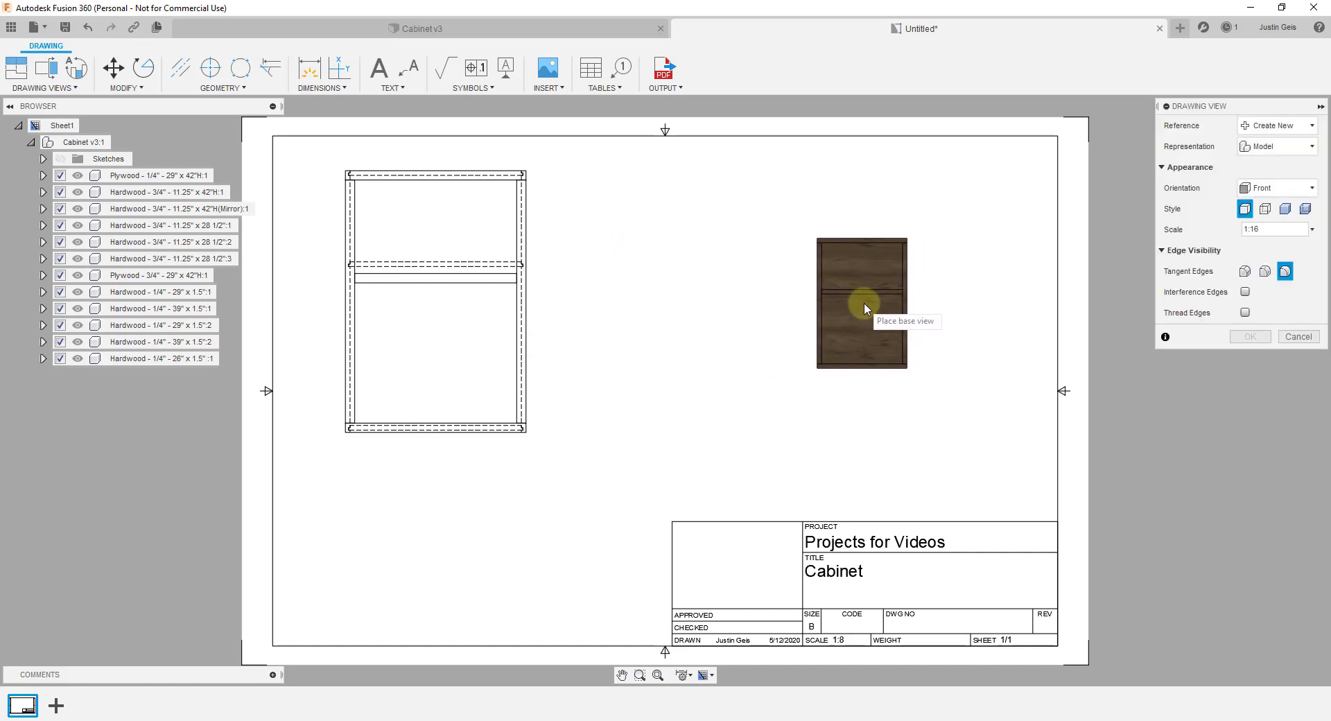
left_click(855, 301)
left_click(1284, 126)
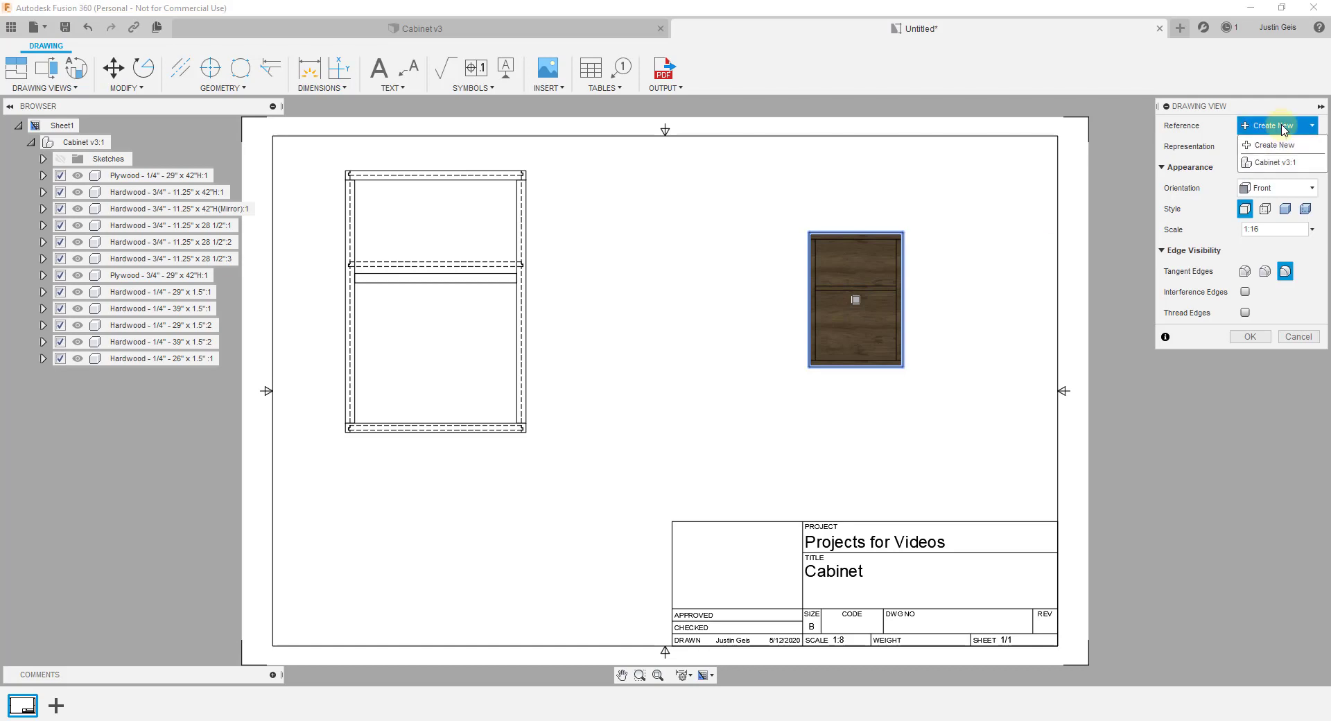
left_click(1273, 147)
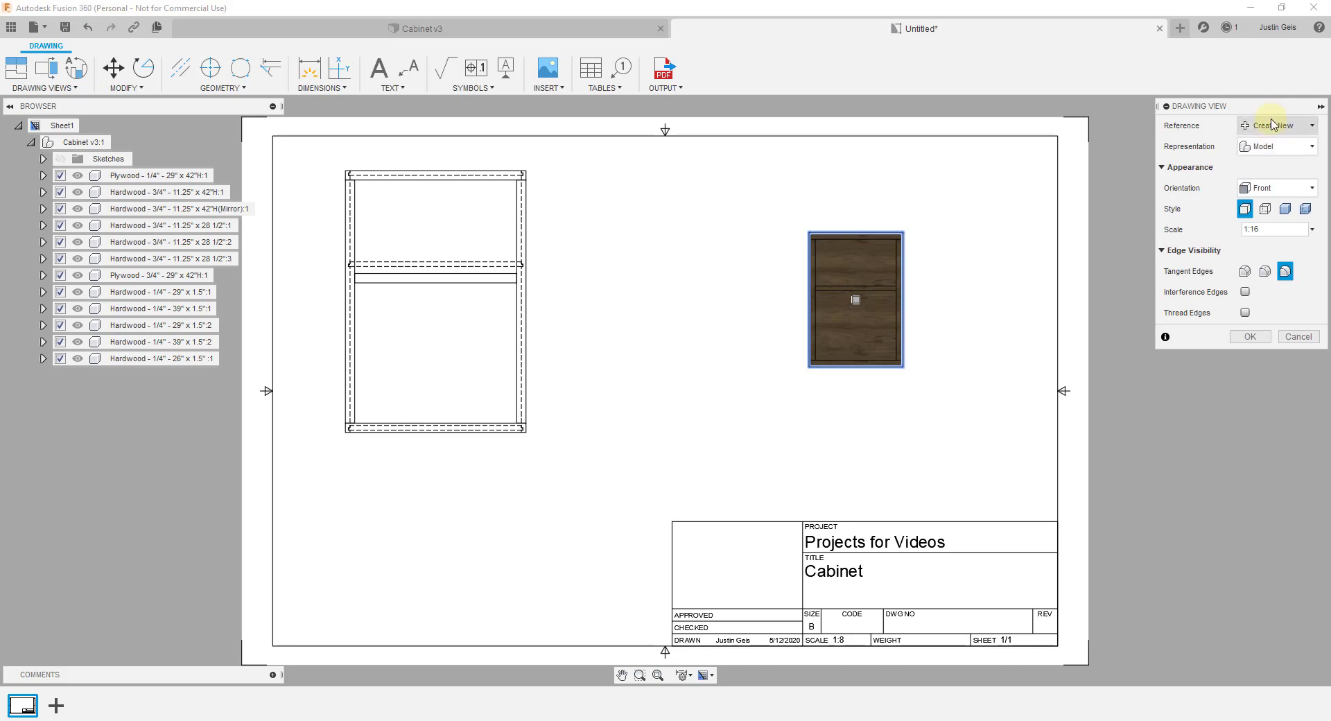
left_click(1271, 126)
left_click(1272, 128)
left_click(1265, 146)
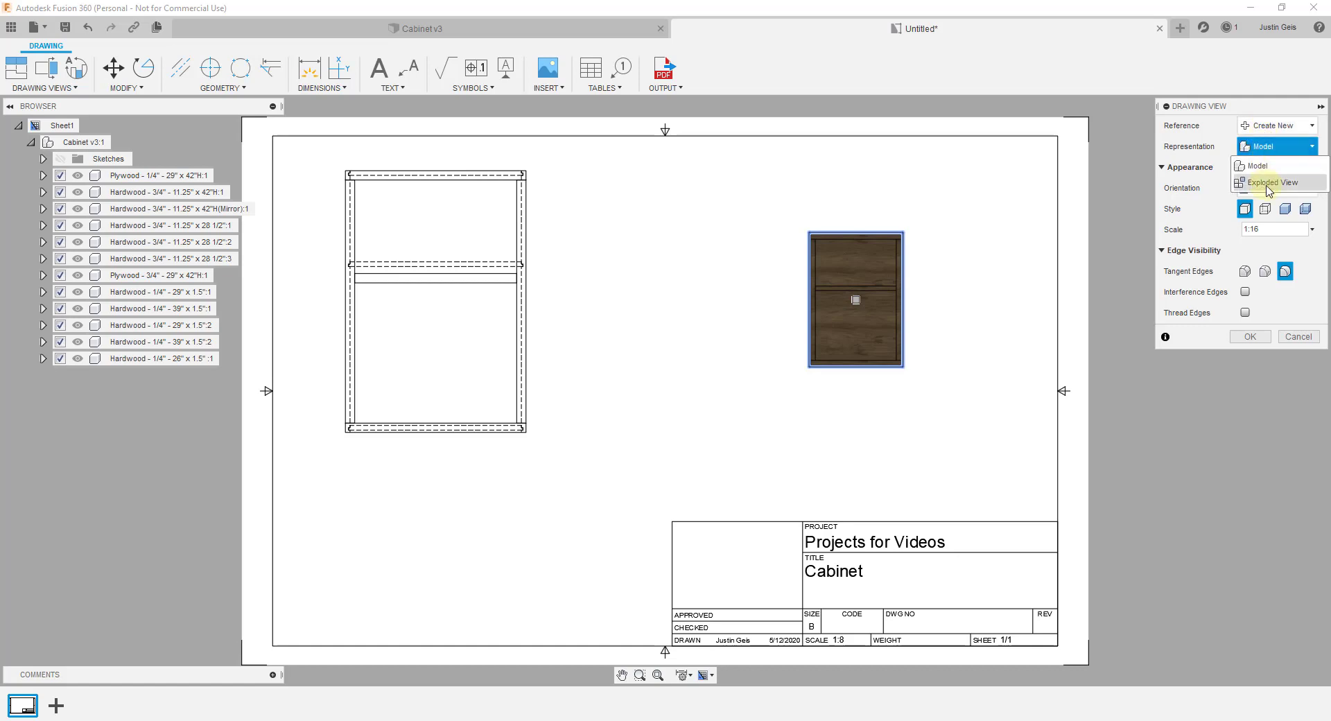
left_click(1265, 146)
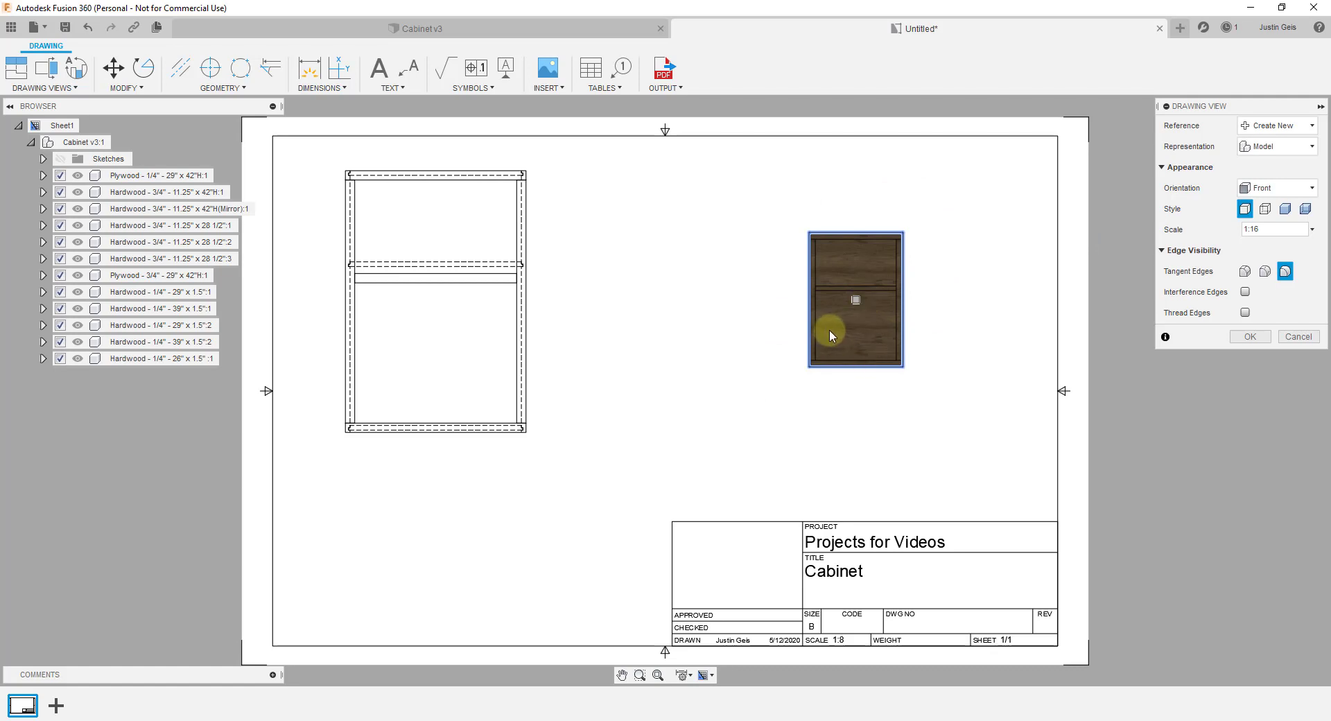
left_click(1251, 337)
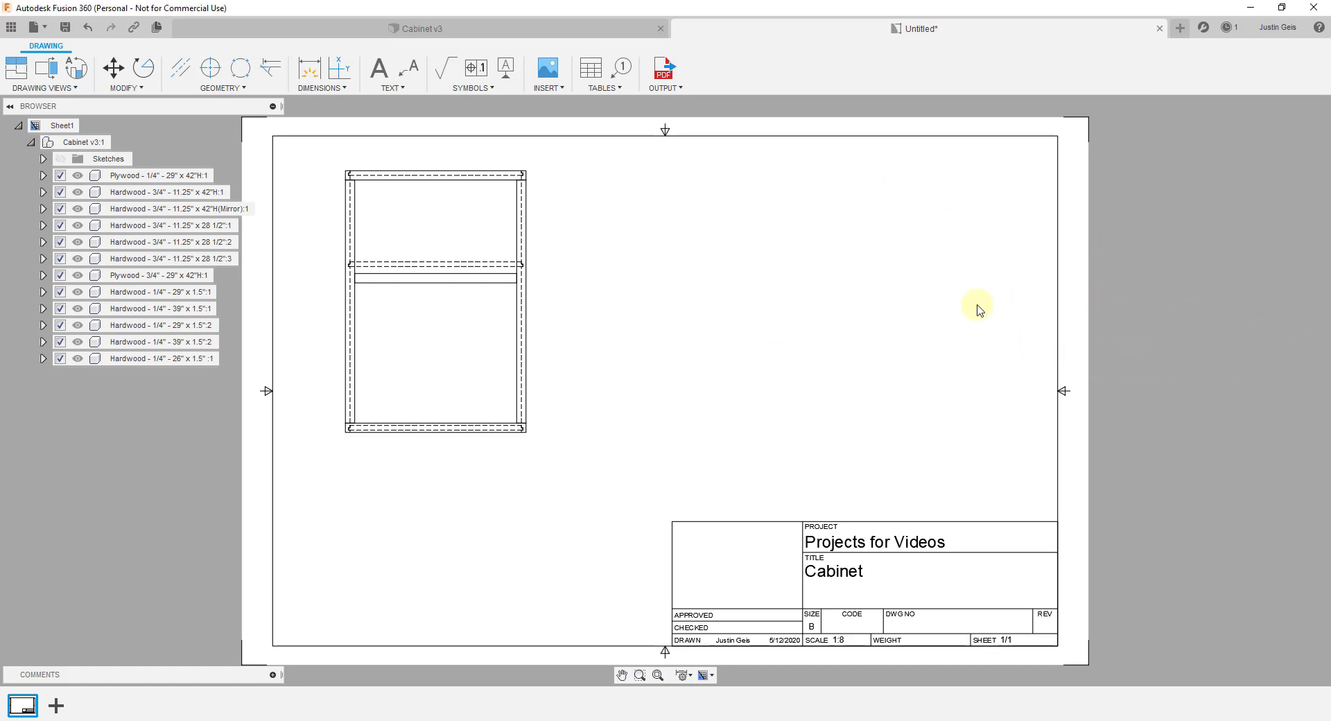
Create projected views from the front view: an isometric view at its upper right, plus right side, bottom, left side and top views
left_click(11, 67)
left_click(18, 69)
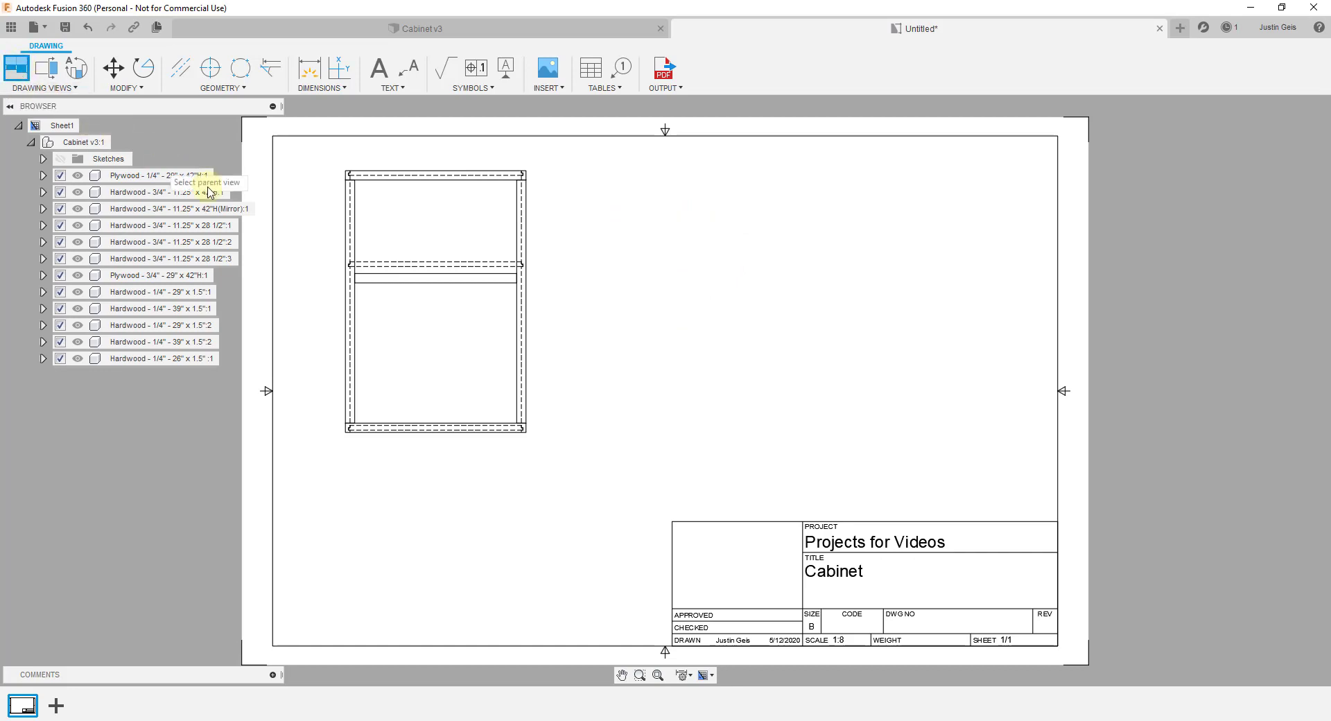
left_click(441, 277)
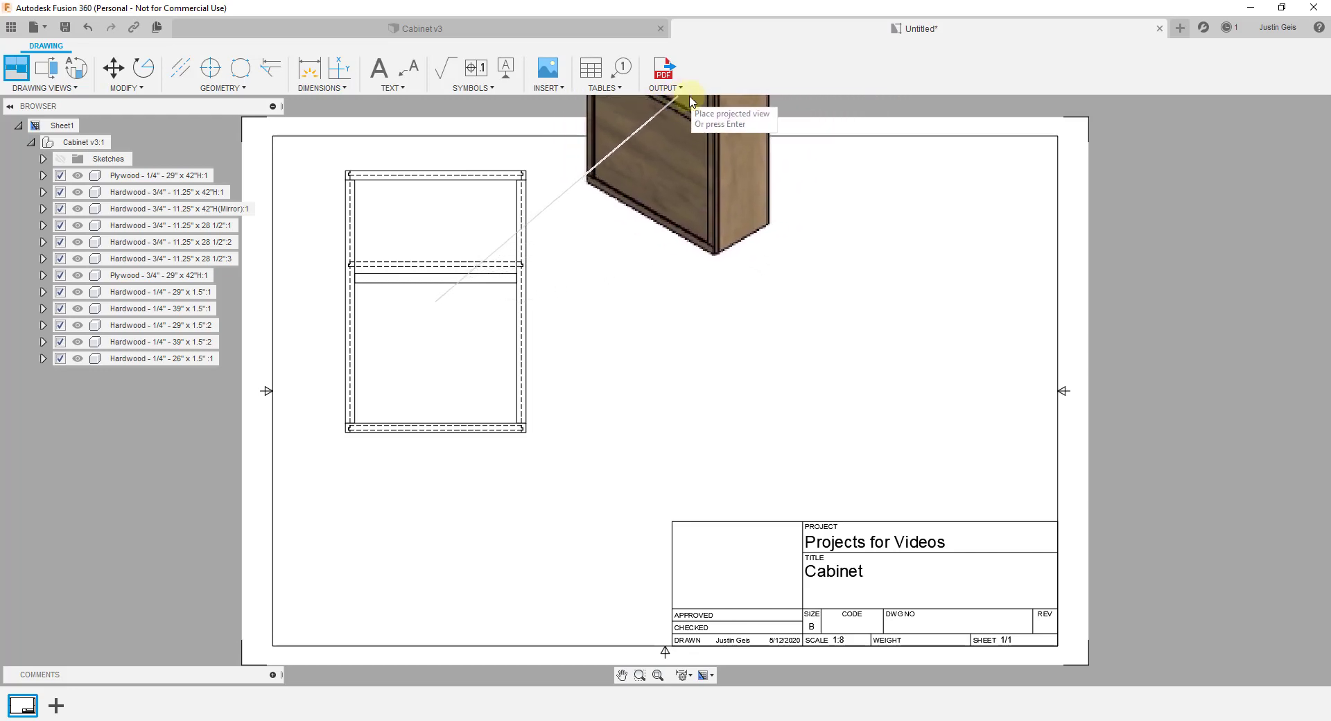
left_click(629, 115)
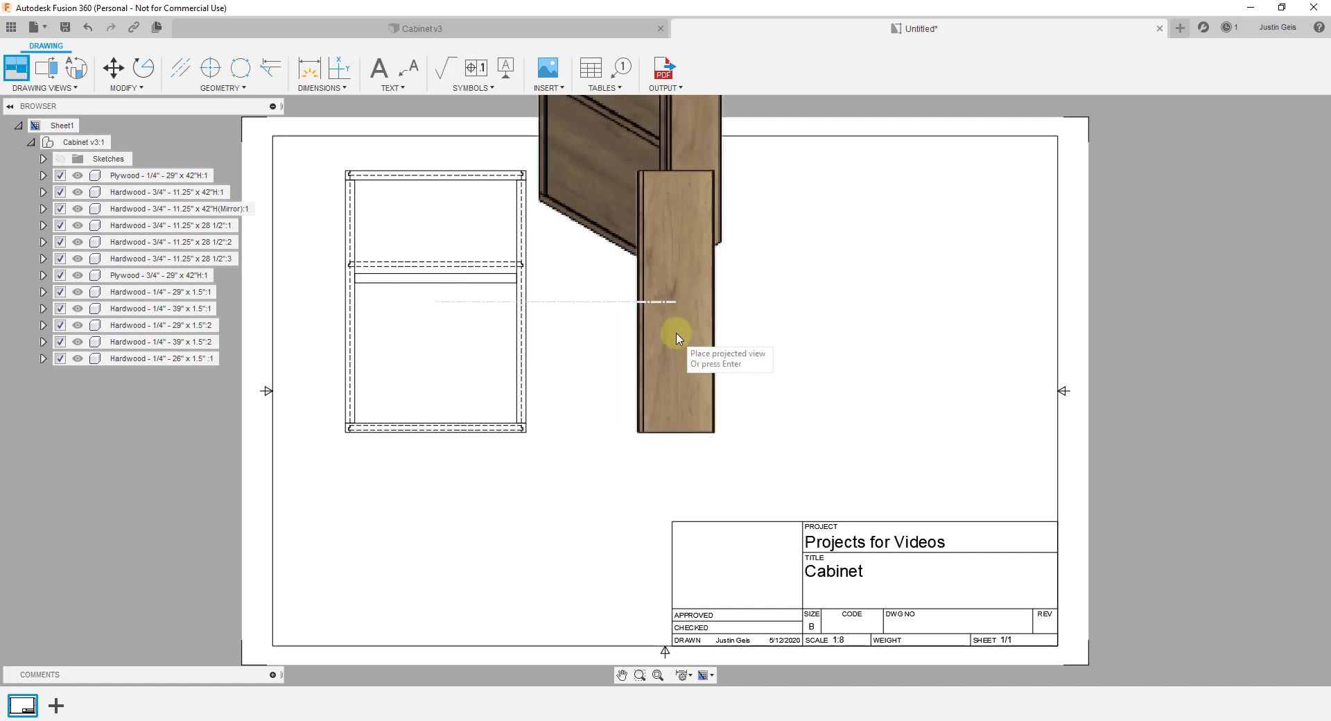
left_click(625, 299)
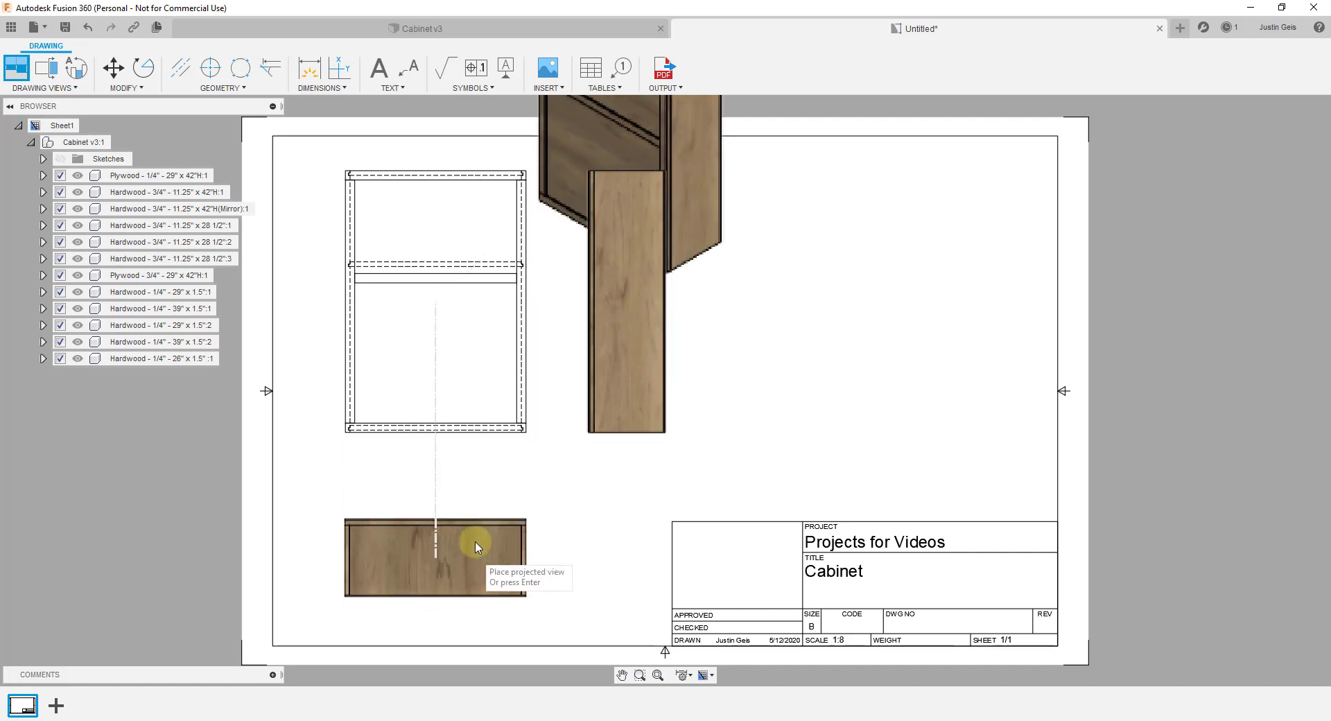
left_click(476, 523)
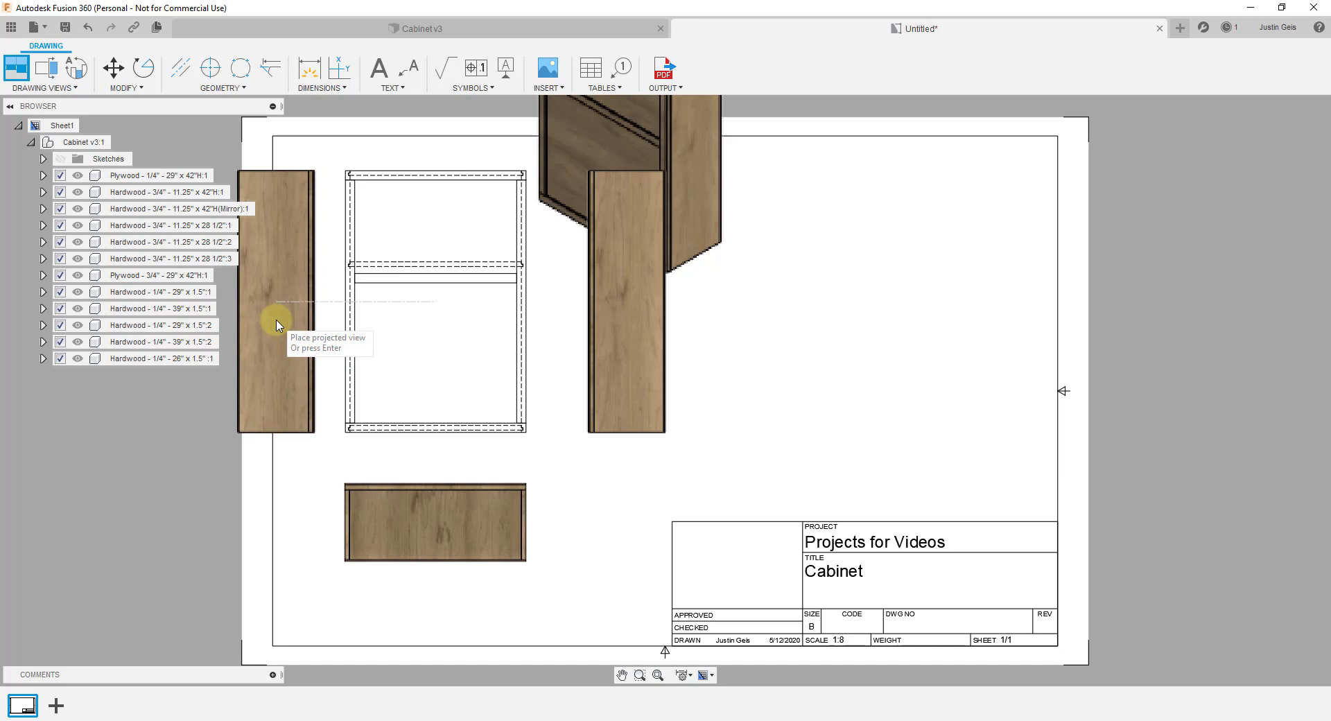
left_click(276, 324)
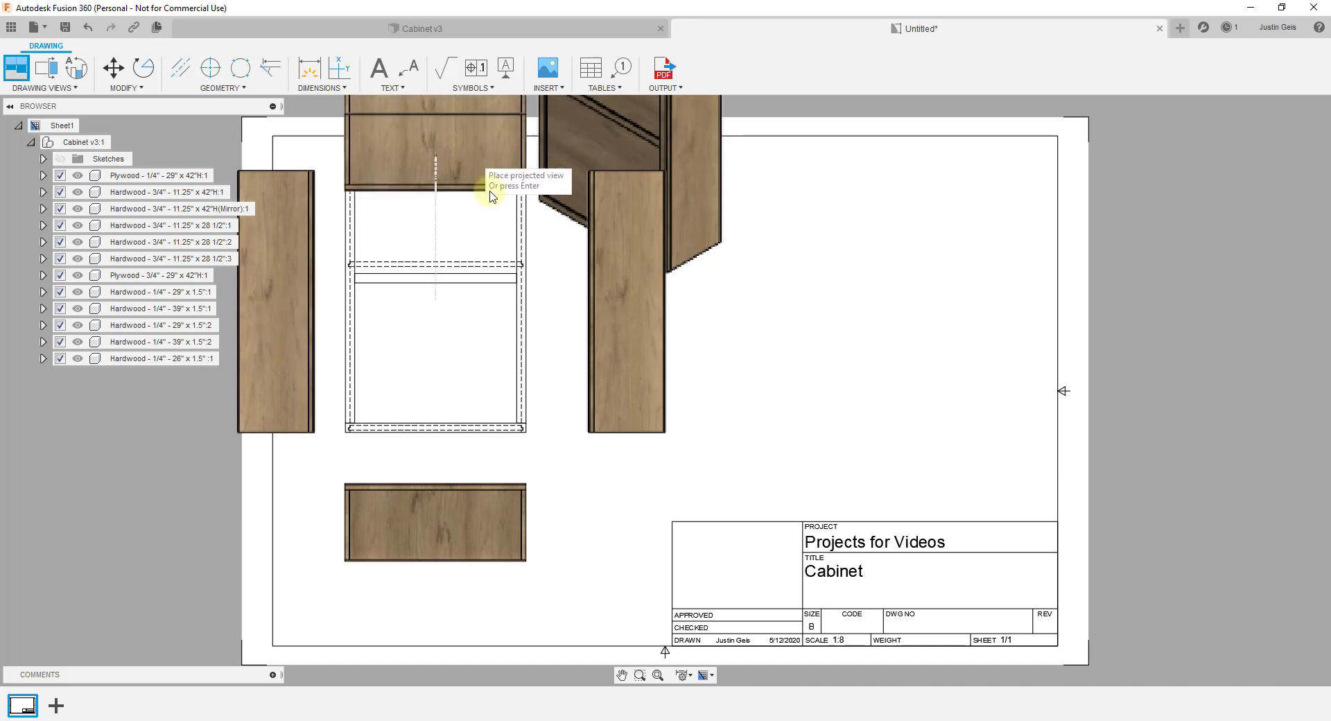
left_click(489, 163)
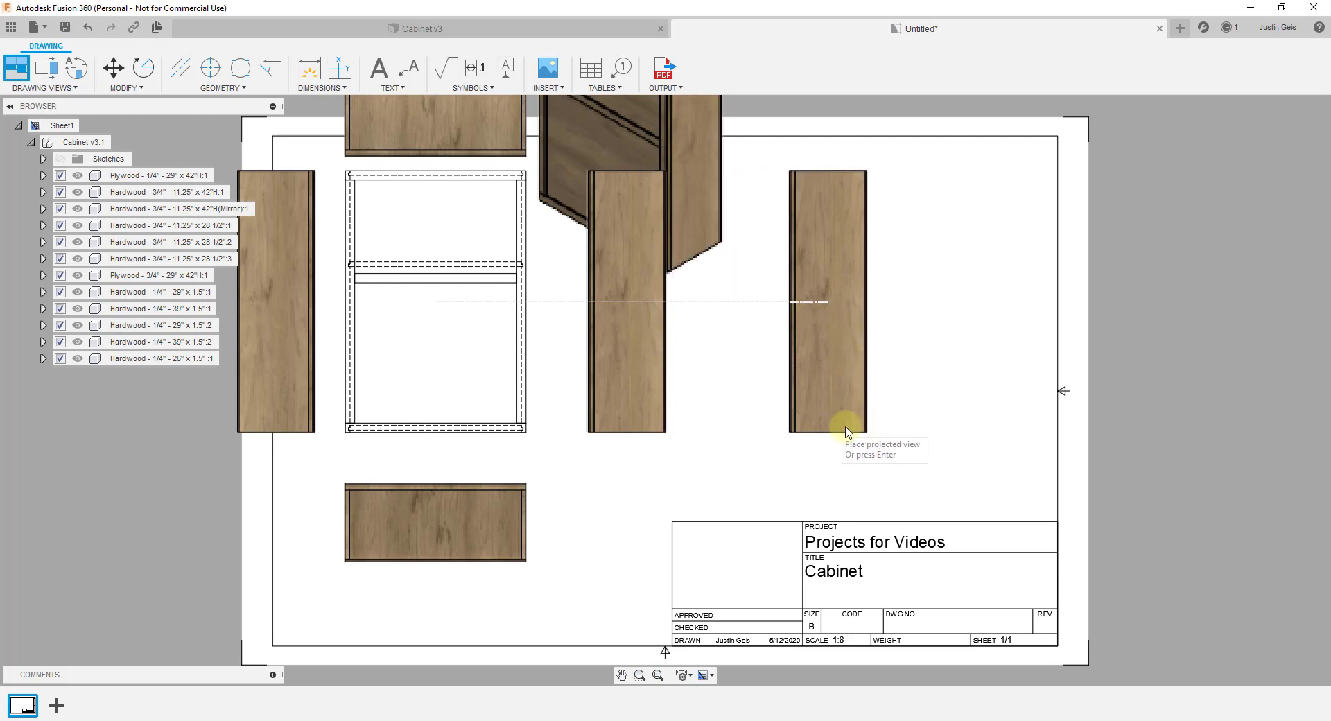
key("Return")
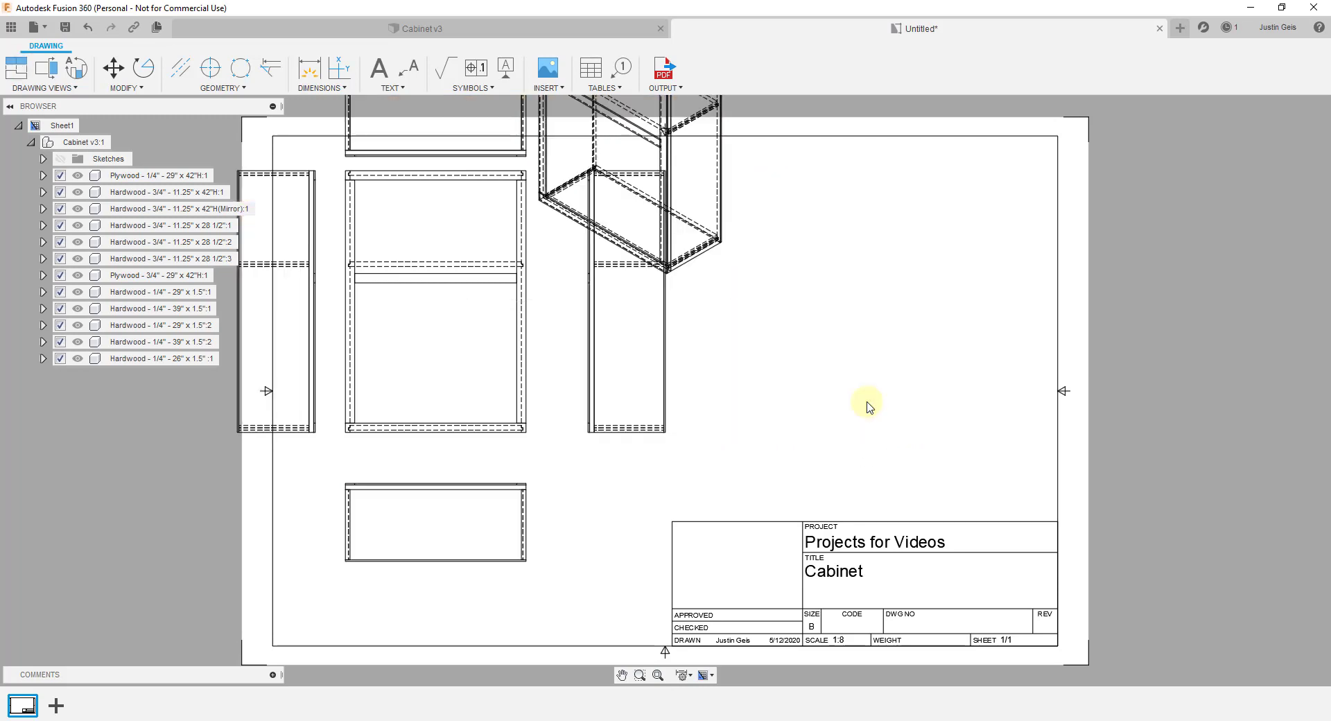
Move the front view farther right and down on the sheet in several small shifts, keeping its projected views aligned
scroll(658, 389, "down", 3)
scroll(716, 292, "up", 4)
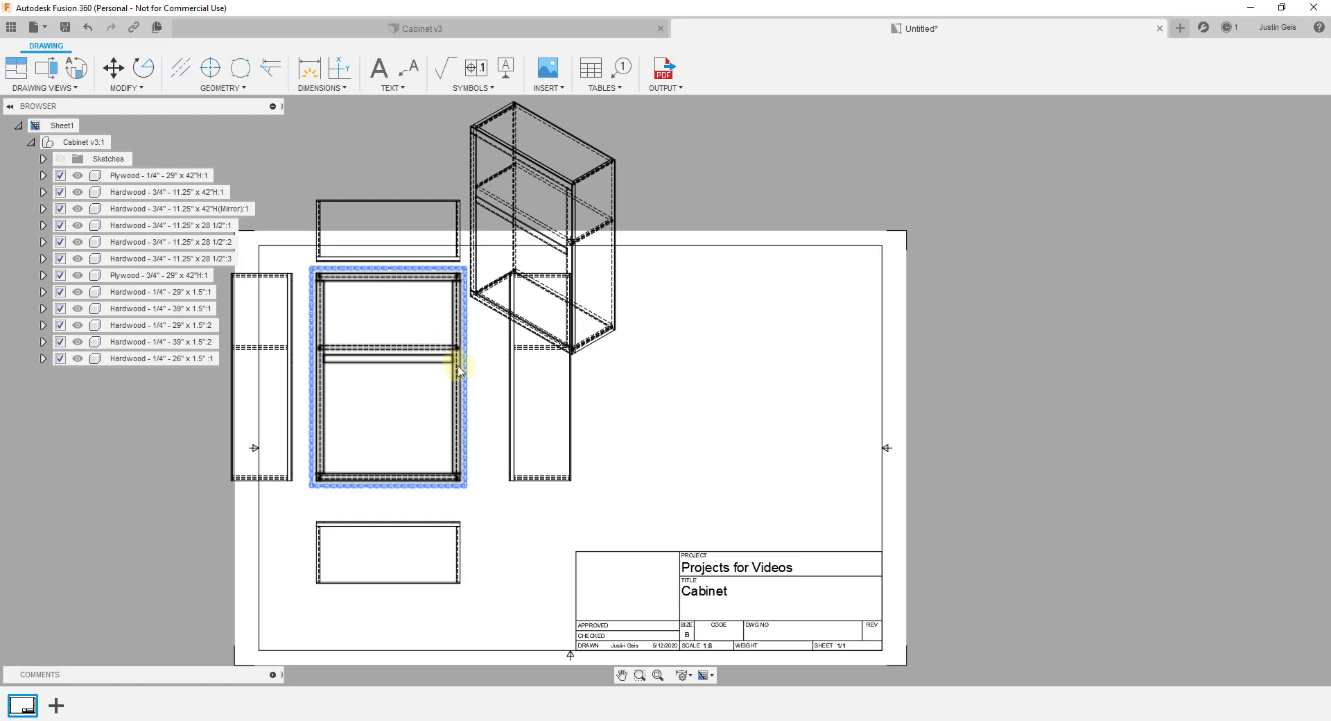
left_click(389, 374)
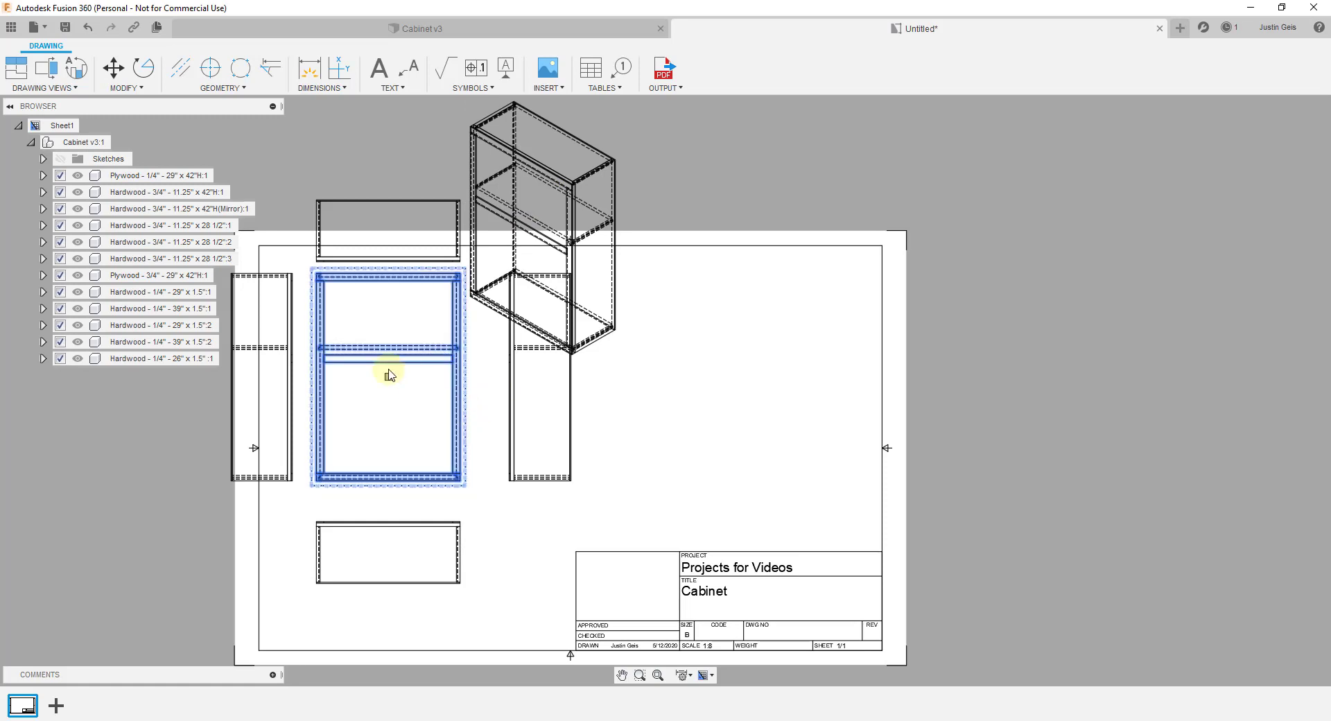
left_click(388, 377)
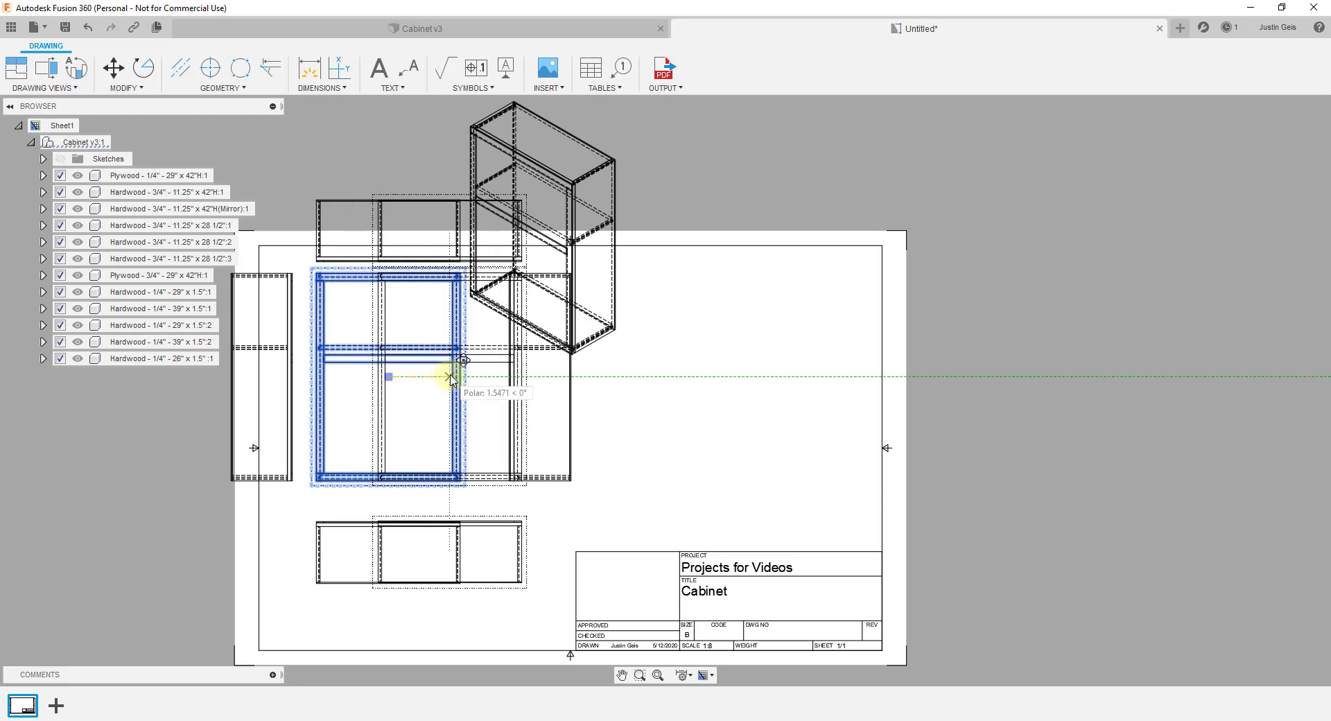
left_click(424, 379)
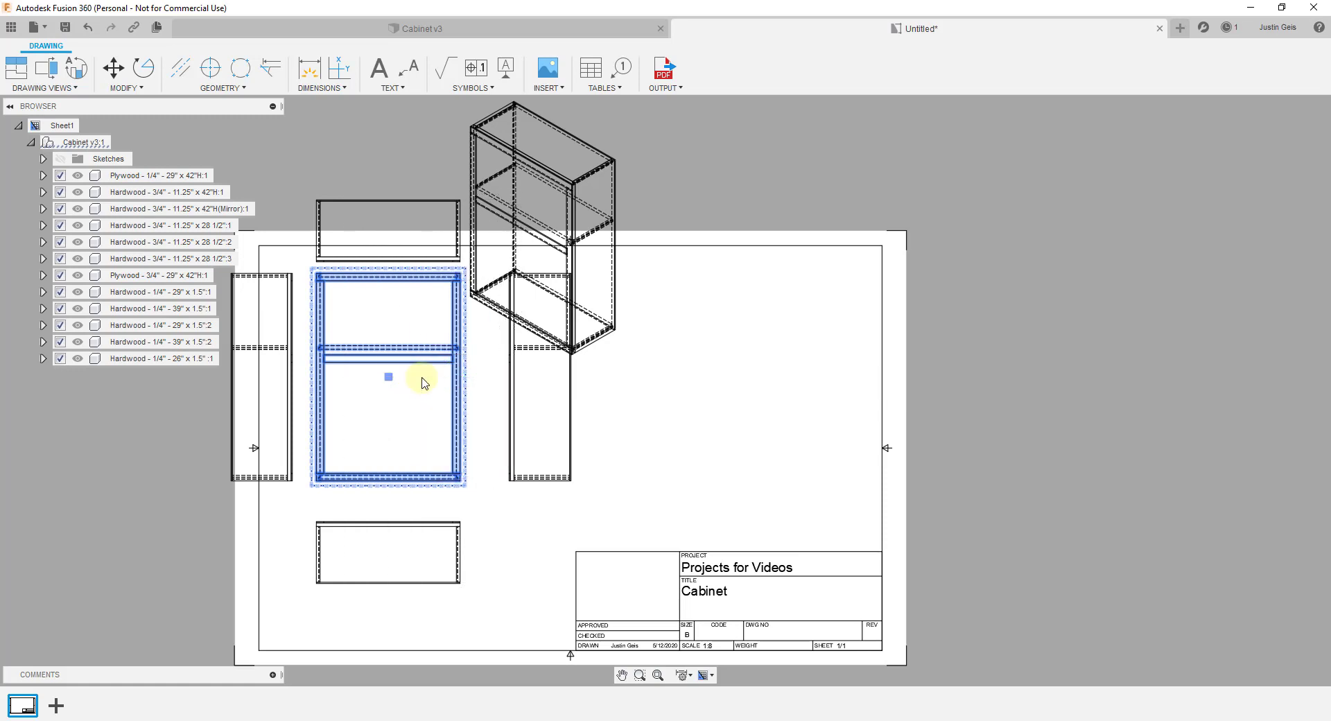
left_click(422, 377)
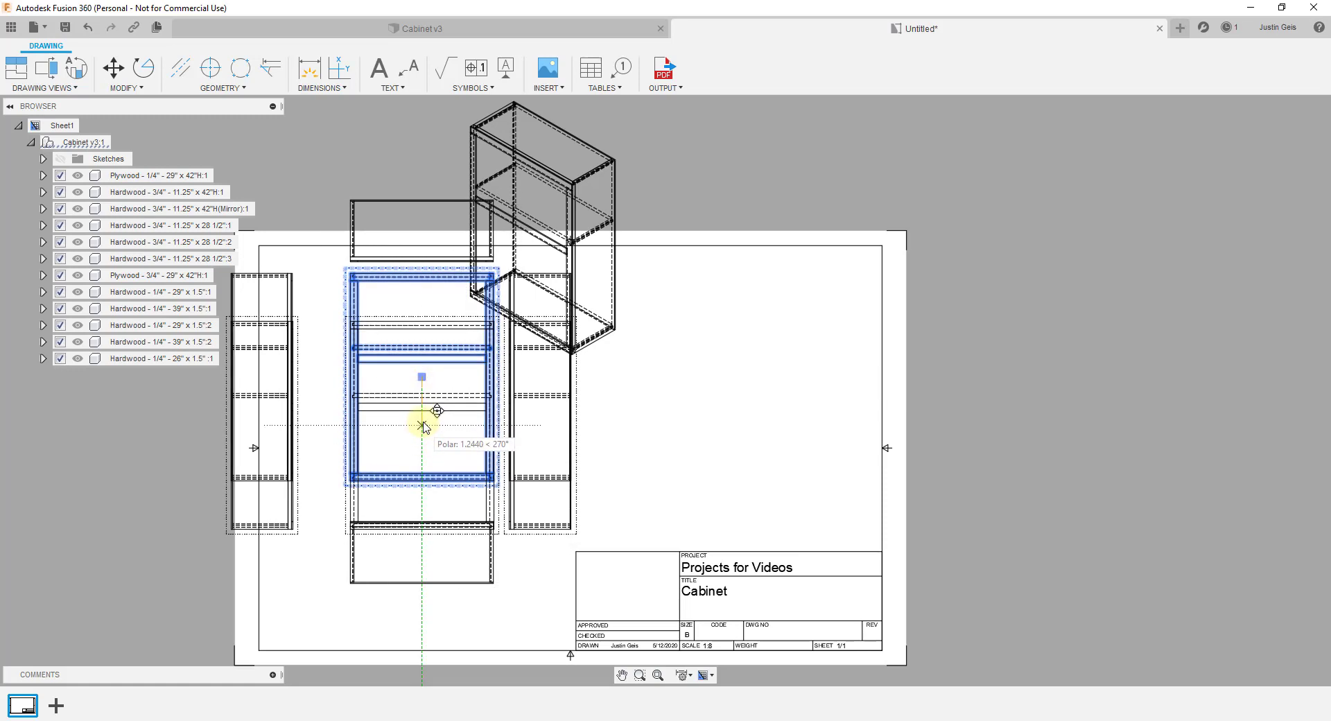
key("Escape")
left_click(424, 399)
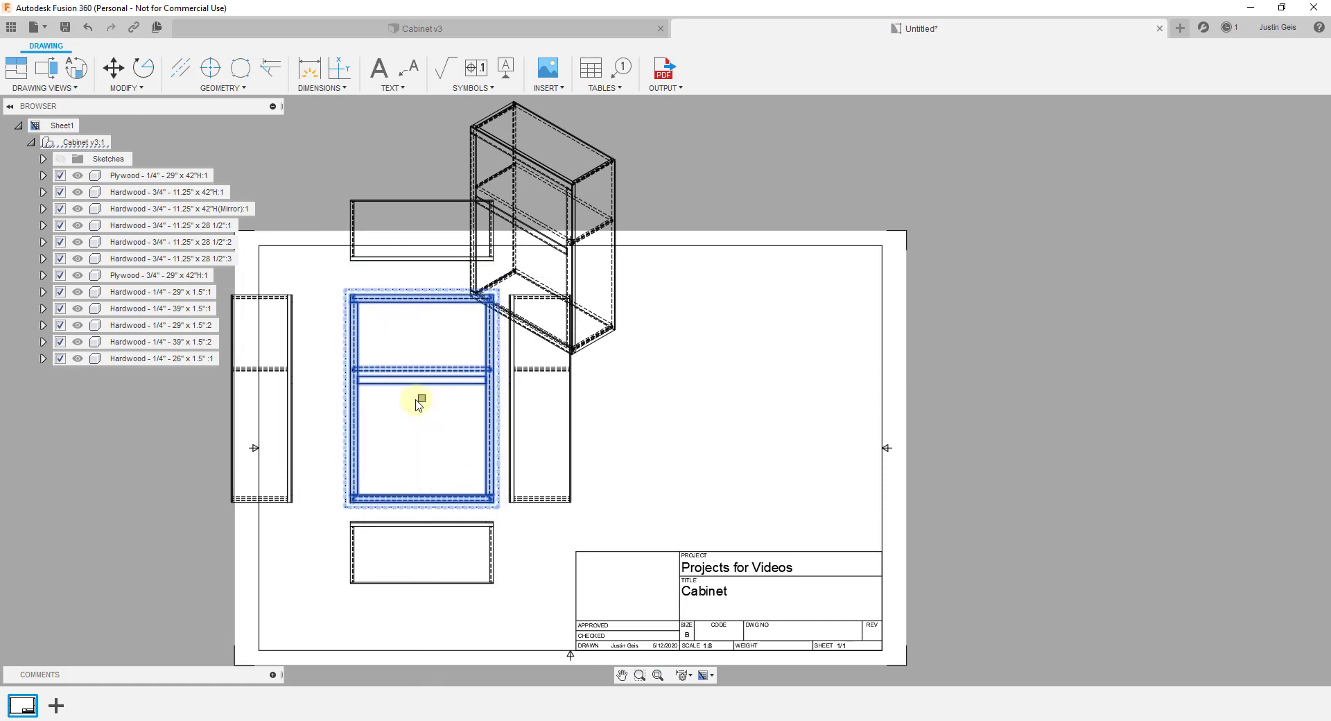
left_click(422, 400)
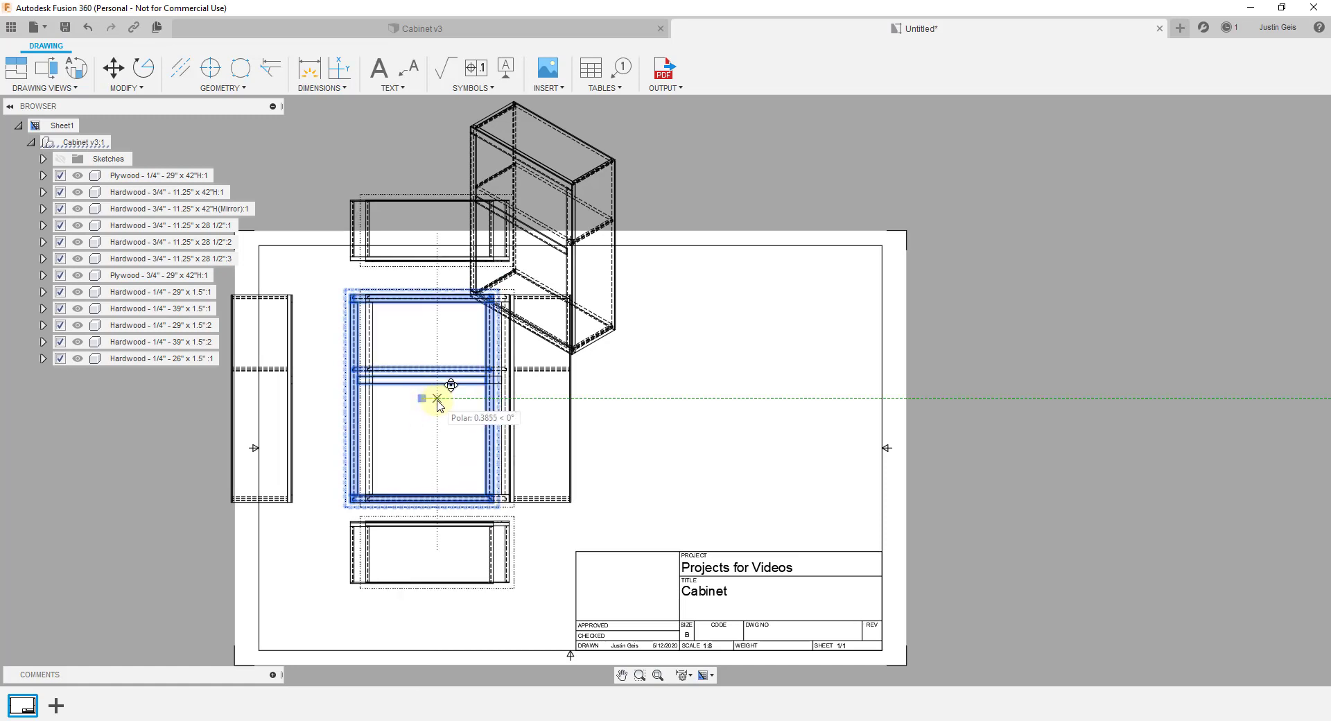
left_click(429, 400)
left_click(429, 400)
left_click(428, 433)
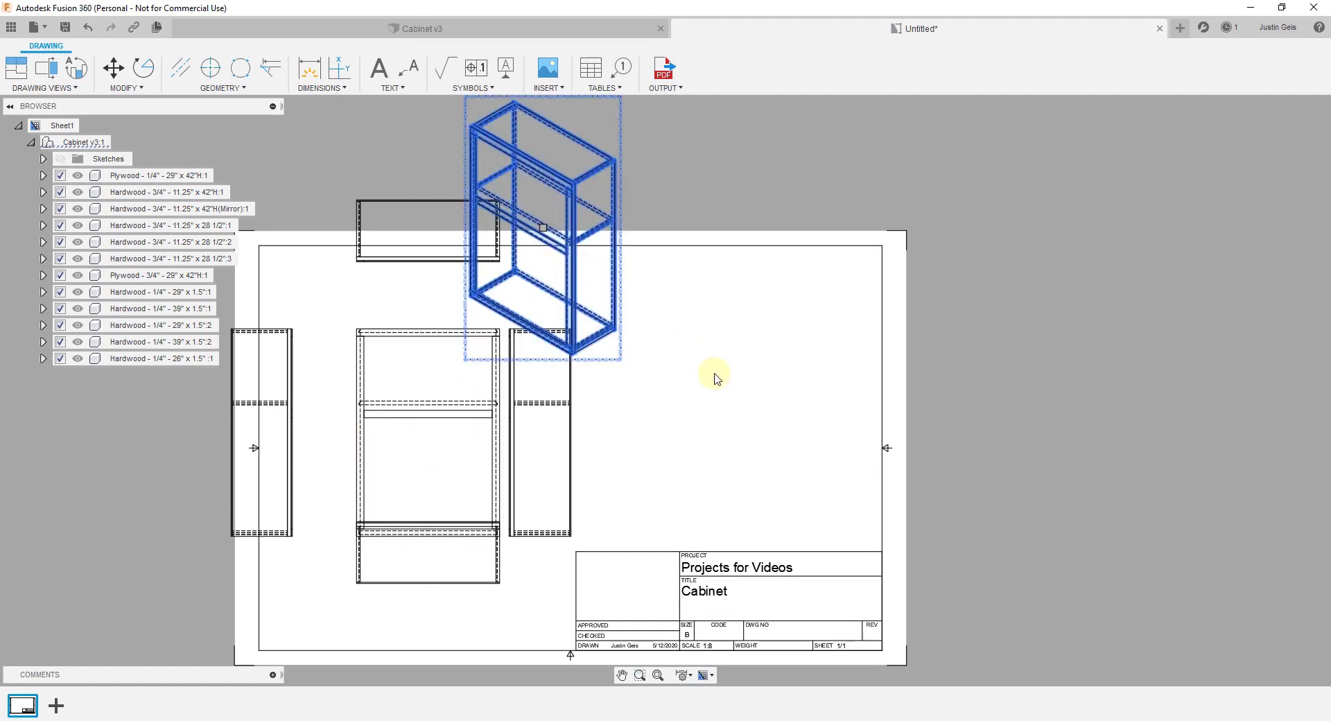
Move the isometric view into the open area above the title block and shift the right side view farther from the front view
left_click(544, 234)
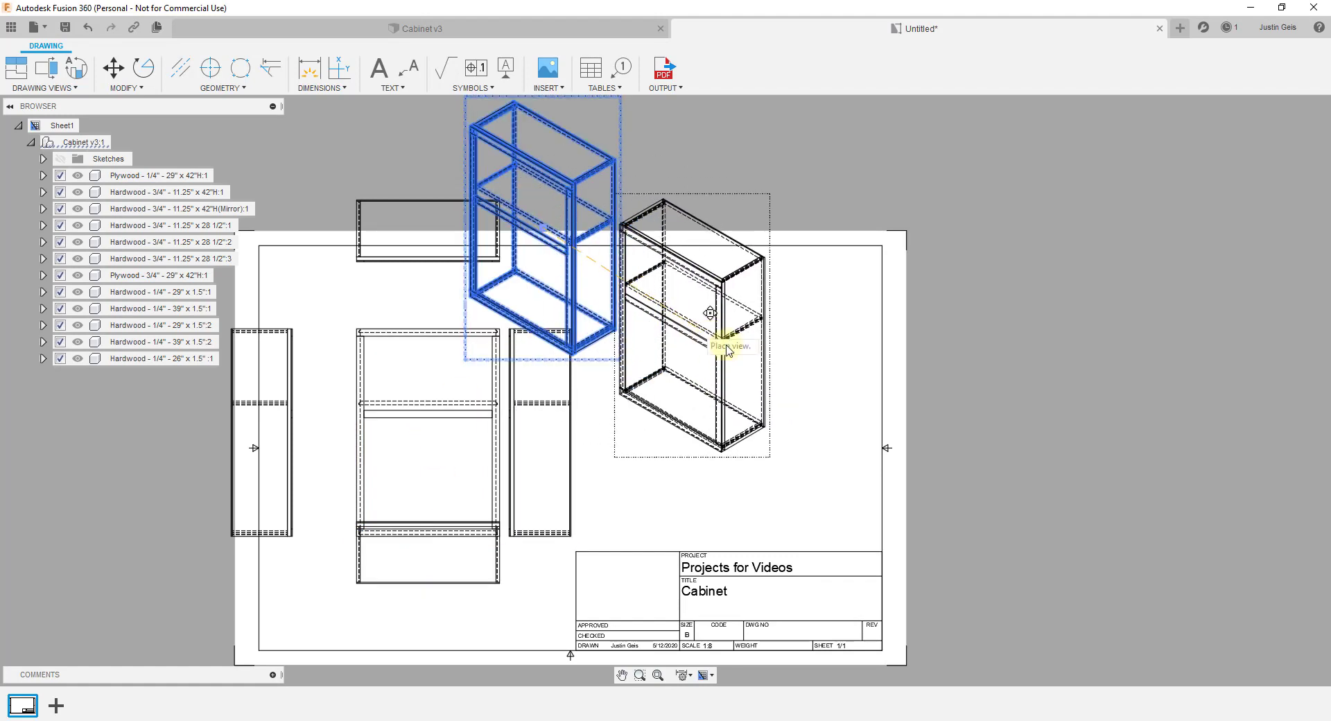
left_click(792, 392)
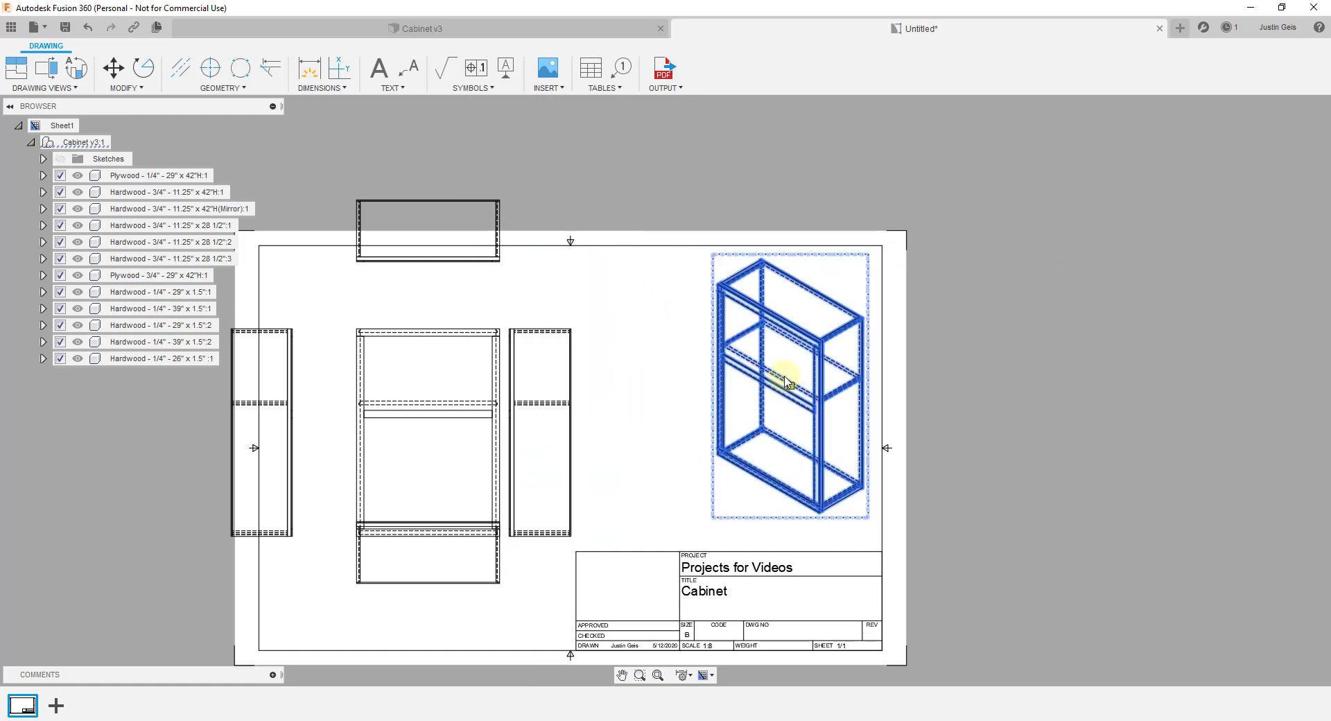
left_click(572, 405)
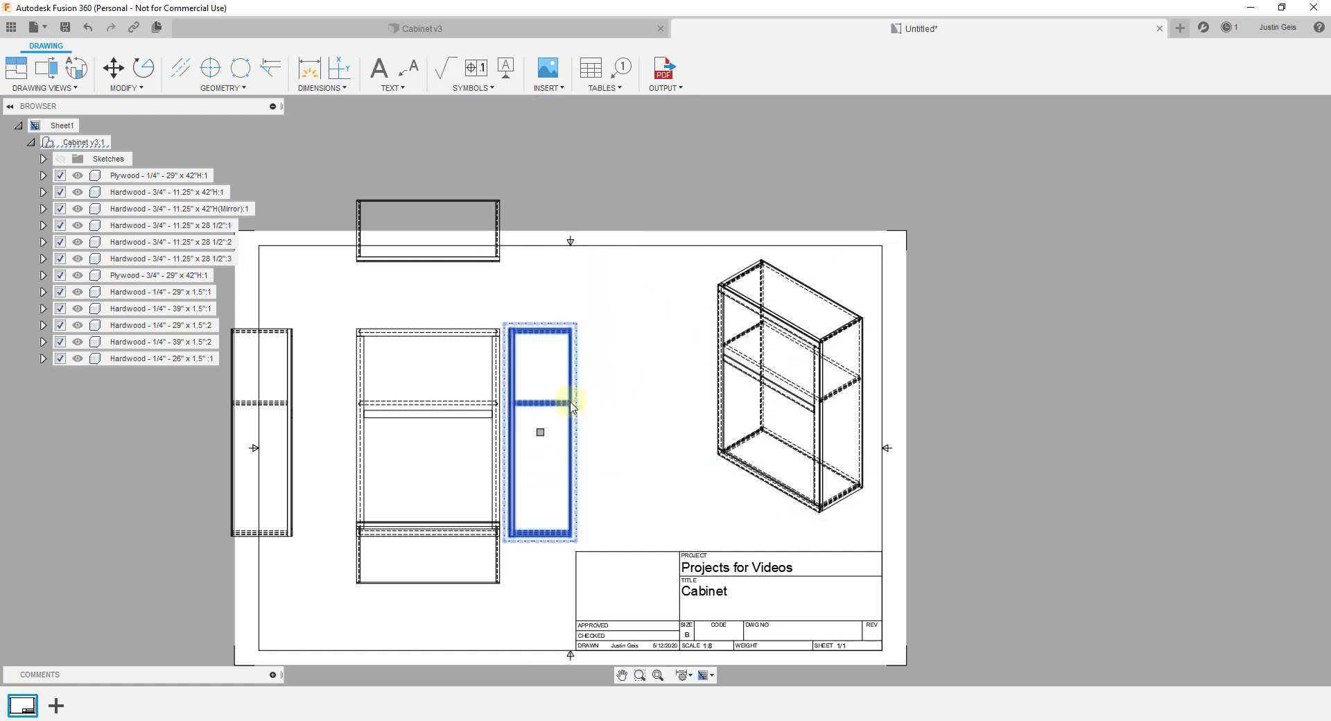
left_click(541, 433)
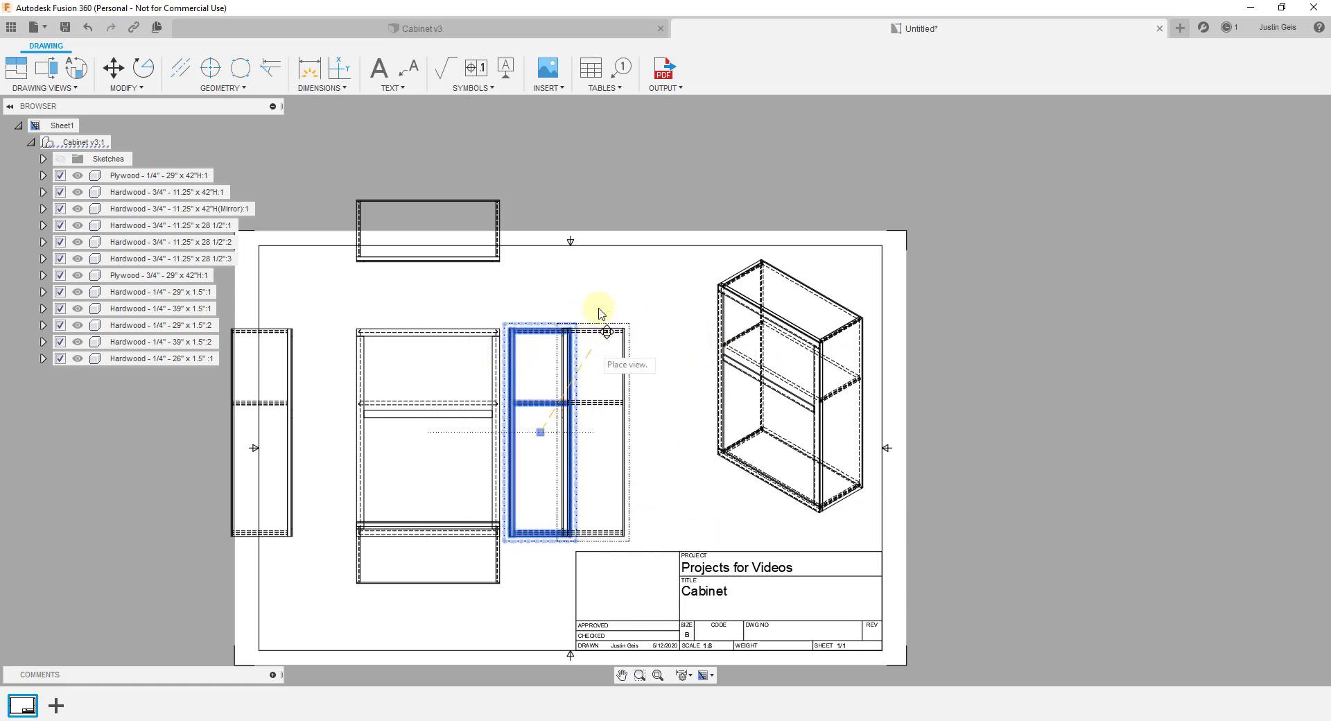
left_click(556, 378)
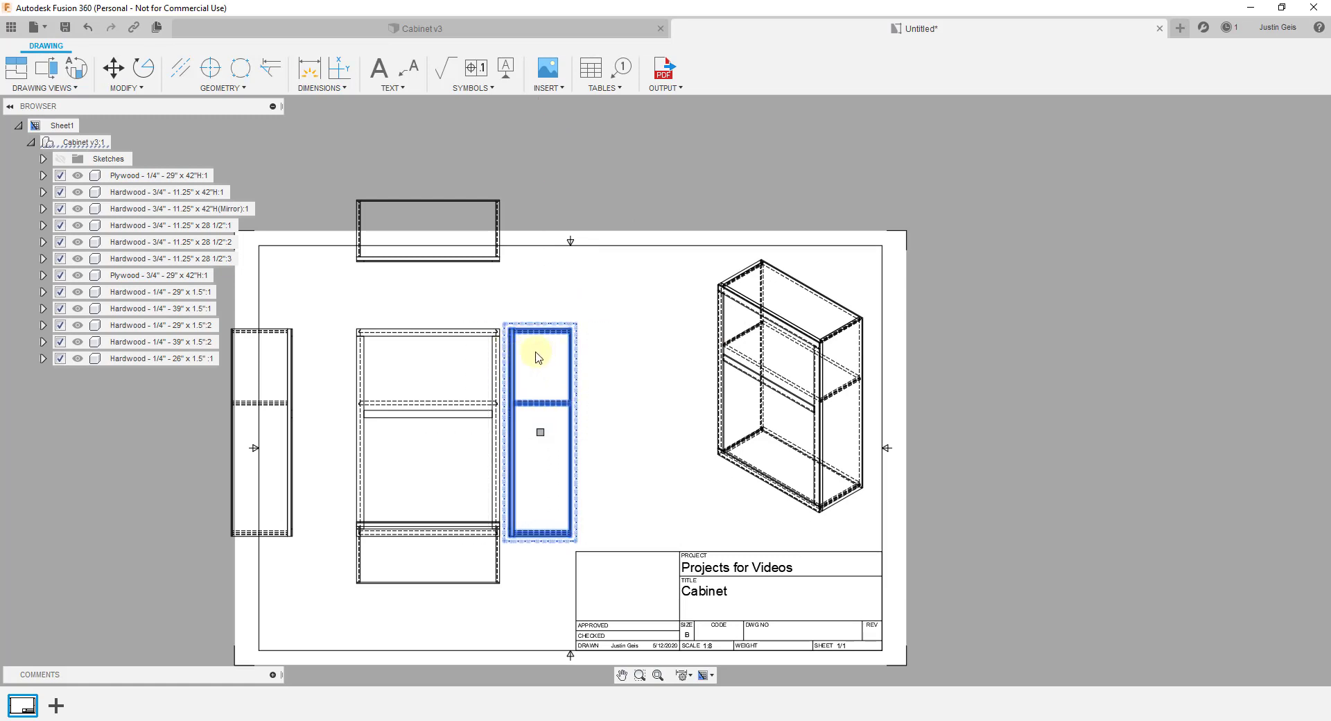
left_click_drag(540, 434, 573, 432)
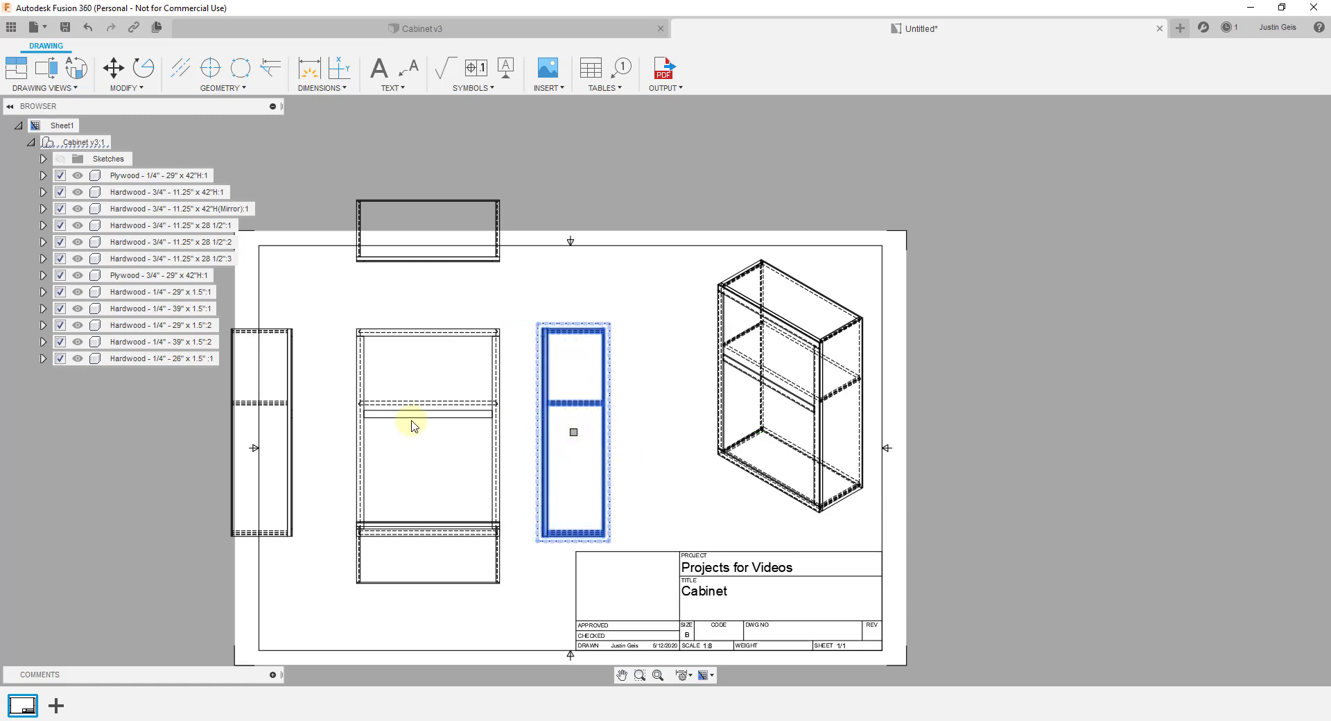
Move the top view about 1.4 in straight down so it sits inside the sheet border above the front view
left_click(447, 254)
left_click(429, 231)
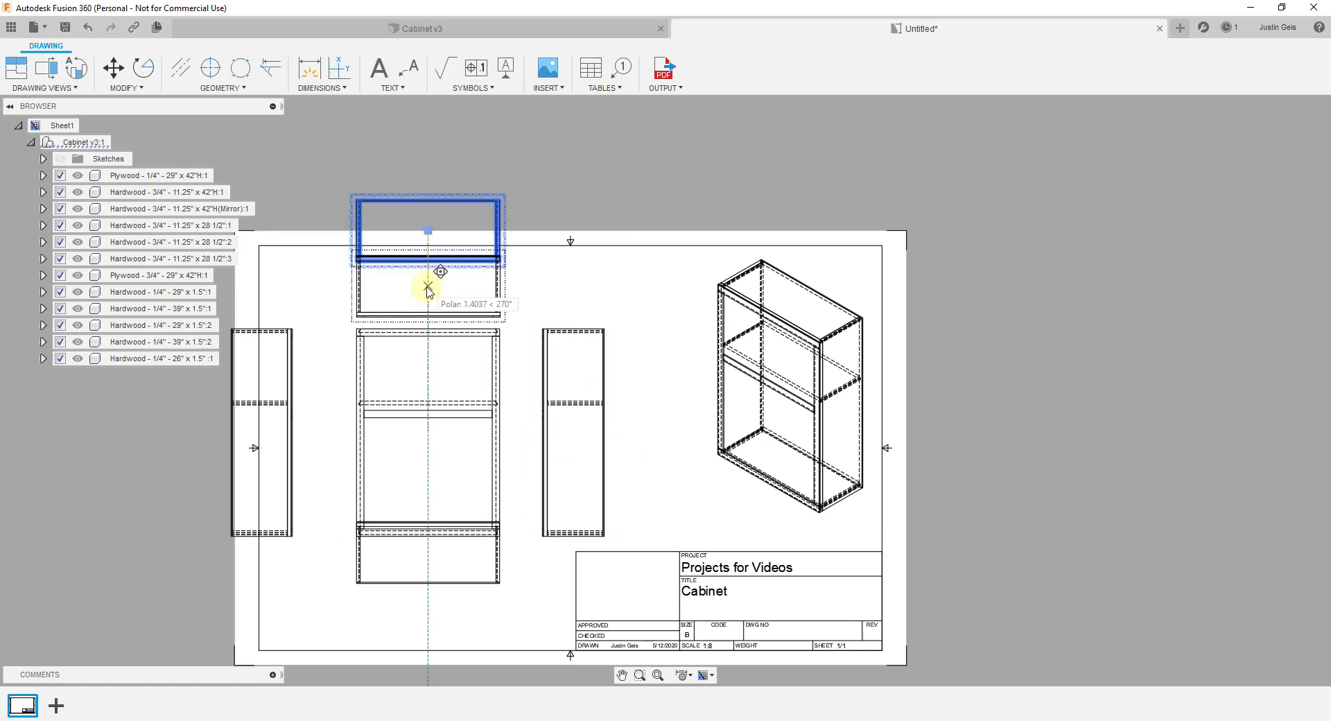
left_click(428, 291)
Shift the front view slightly right and move the right side view right to restore the gap between them
left_click(441, 415)
left_click(428, 434)
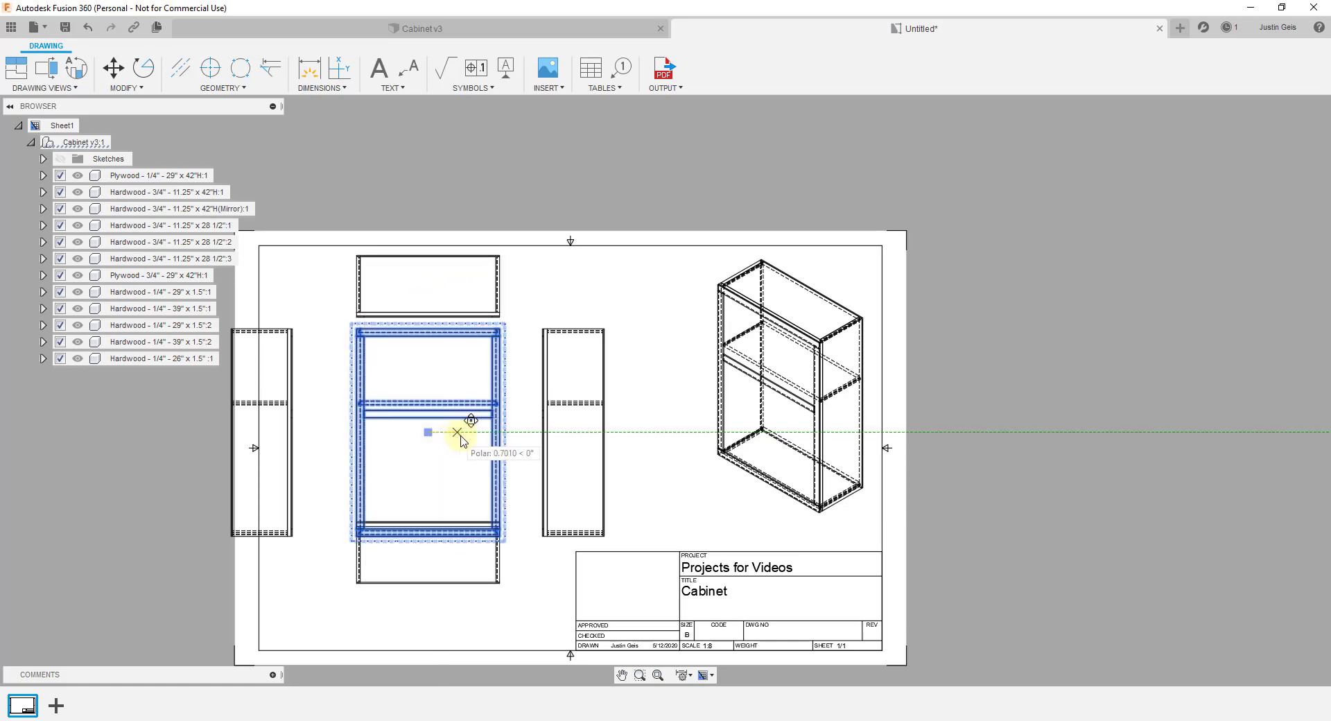
left_click(460, 433)
left_click(574, 433)
left_click(574, 432)
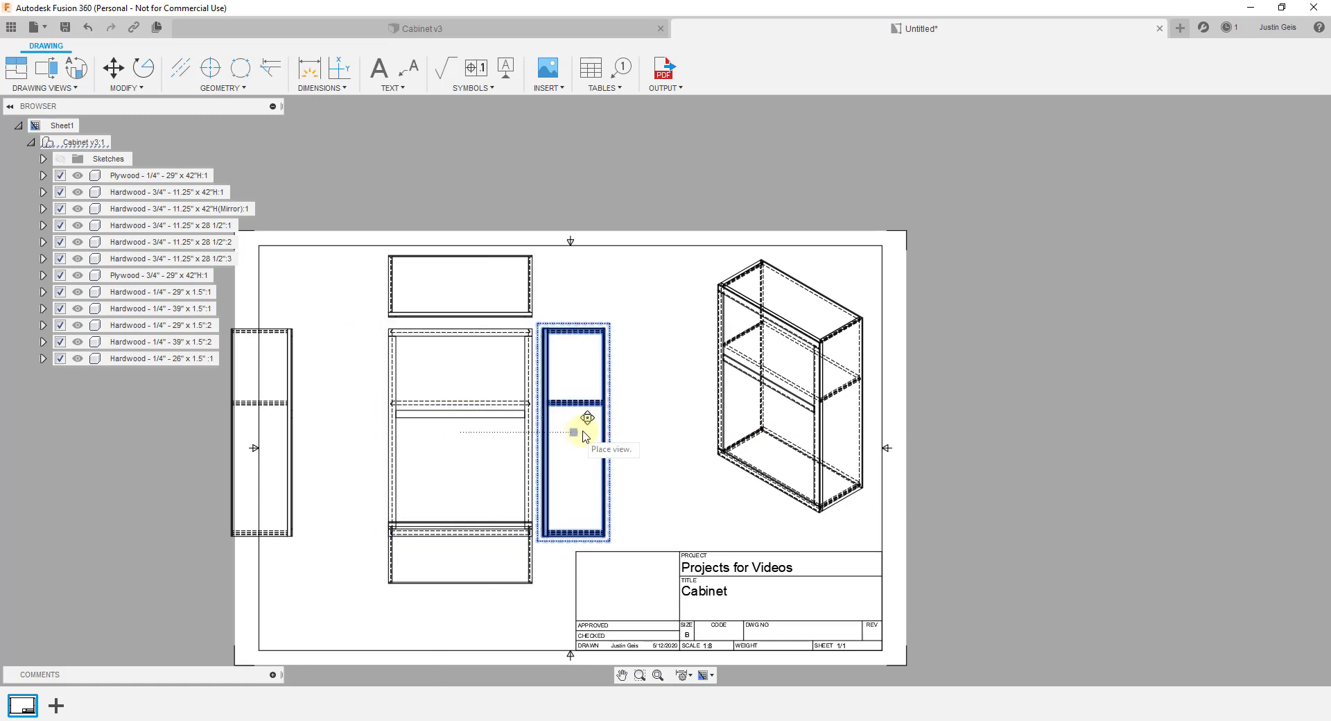
left_click(601, 433)
Move the left side view about 1.9 in to the right, inside the sheet border beside the front view
left_click(290, 421)
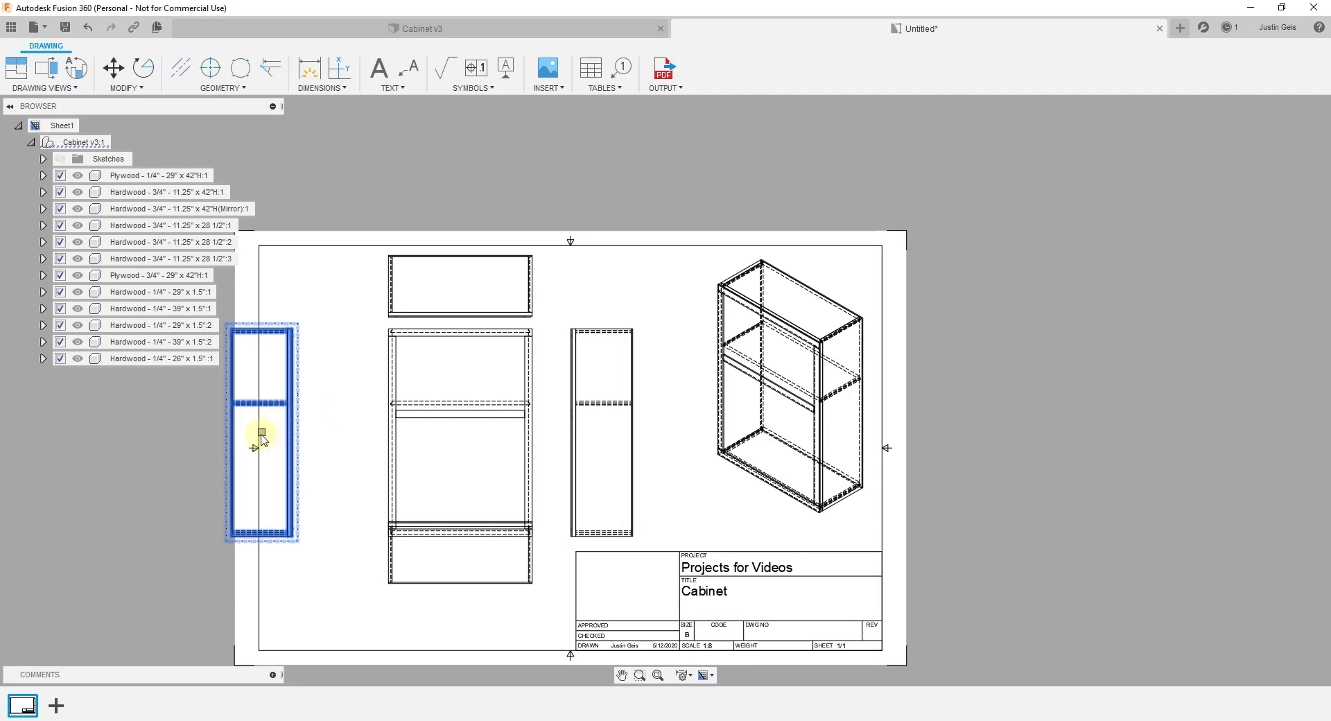
left_click(261, 432)
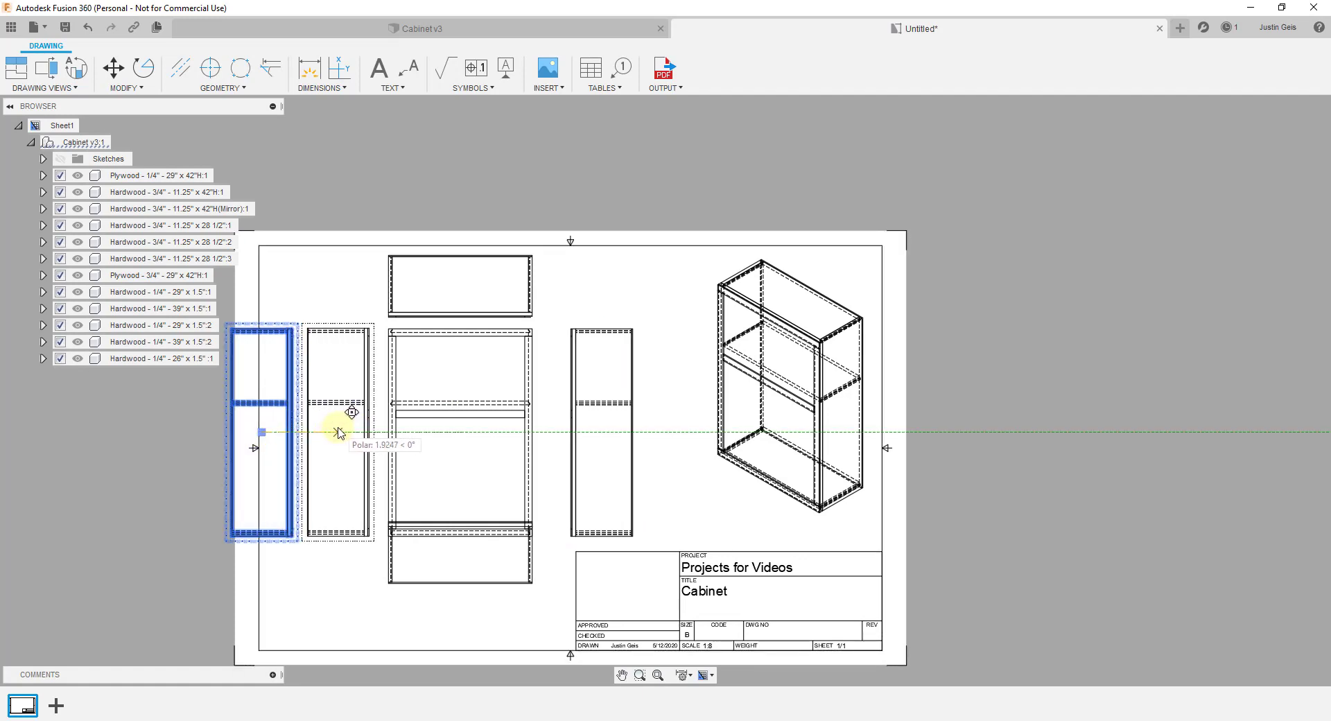
left_click(338, 432)
Move the bottom view straight down until it clears the front view, leaving a small gap between them
left_click(455, 558)
left_click(461, 554)
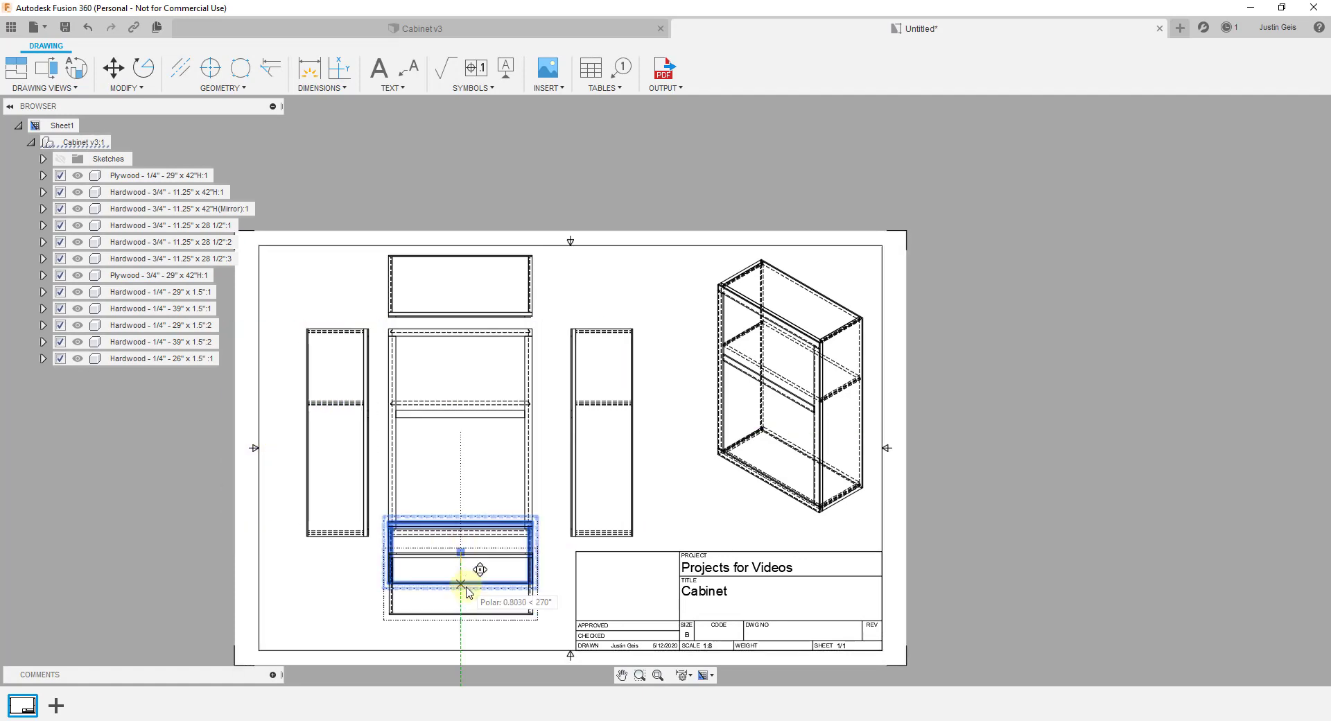
left_click(466, 585)
left_click(460, 344)
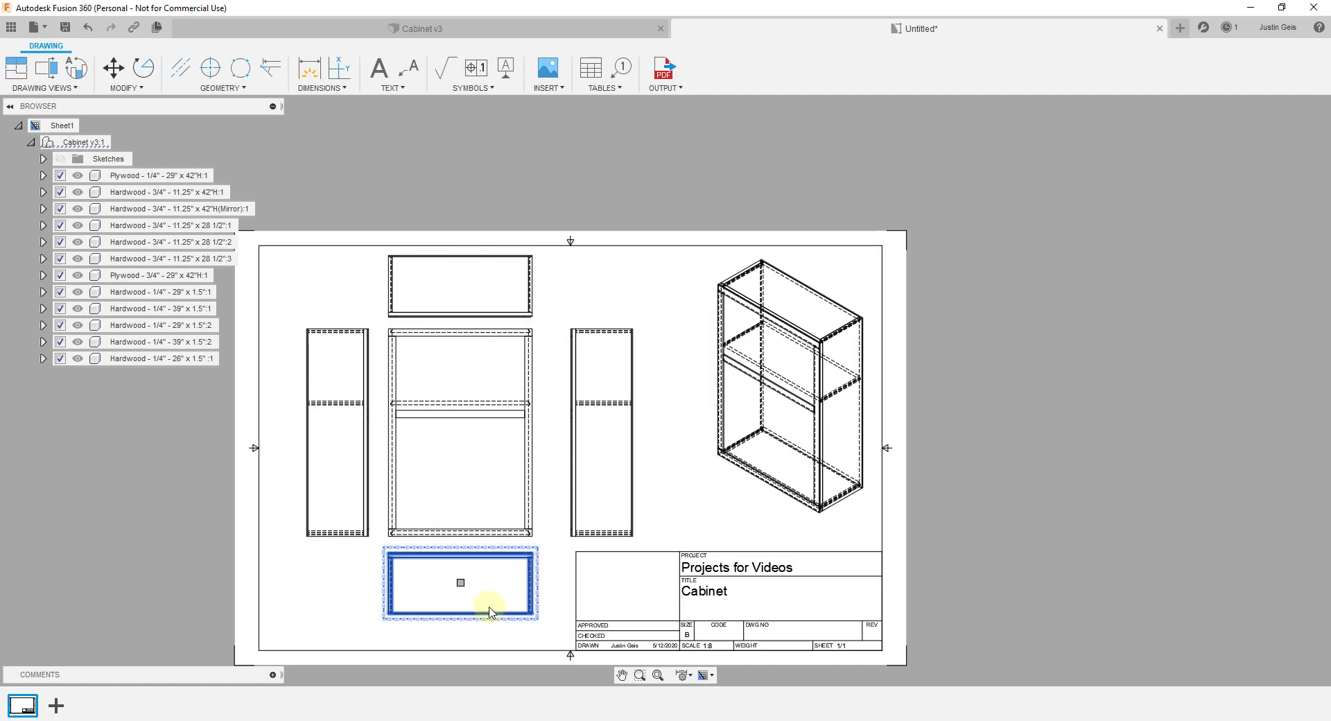
left_click_drag(461, 584, 461, 592)
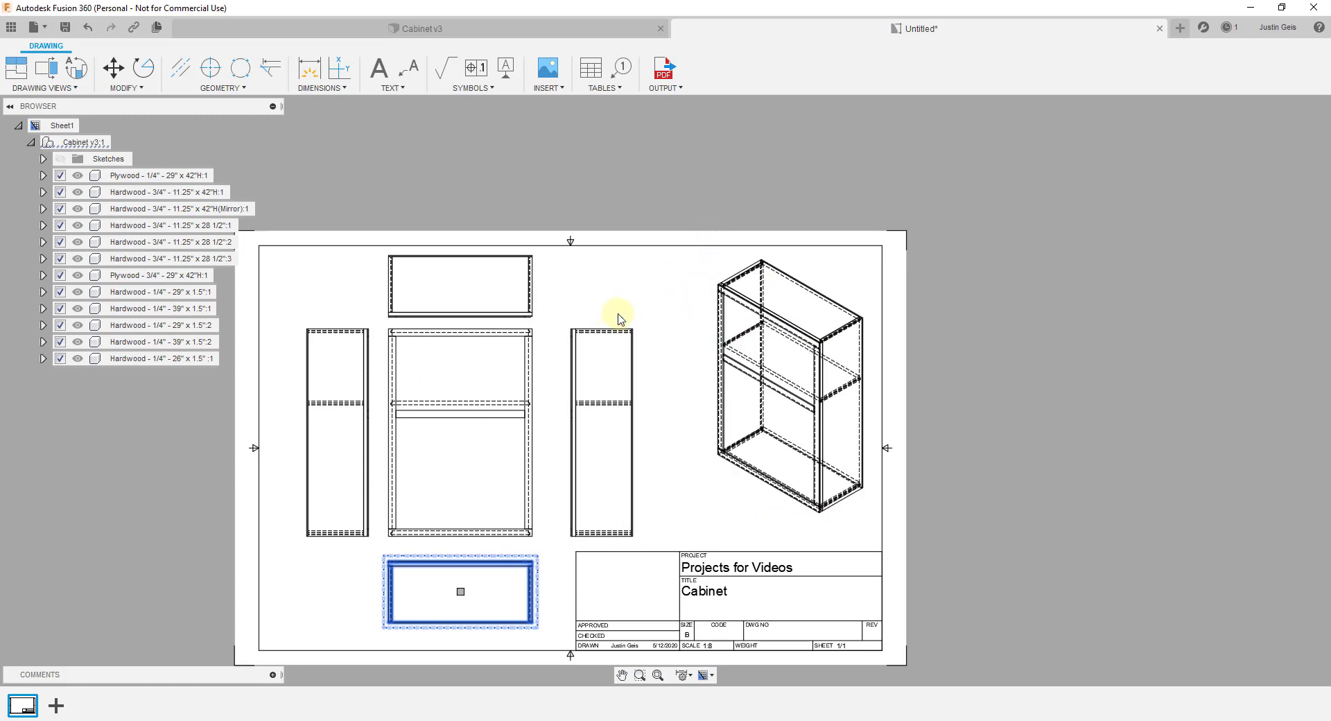
scroll(662, 311, "up", 3)
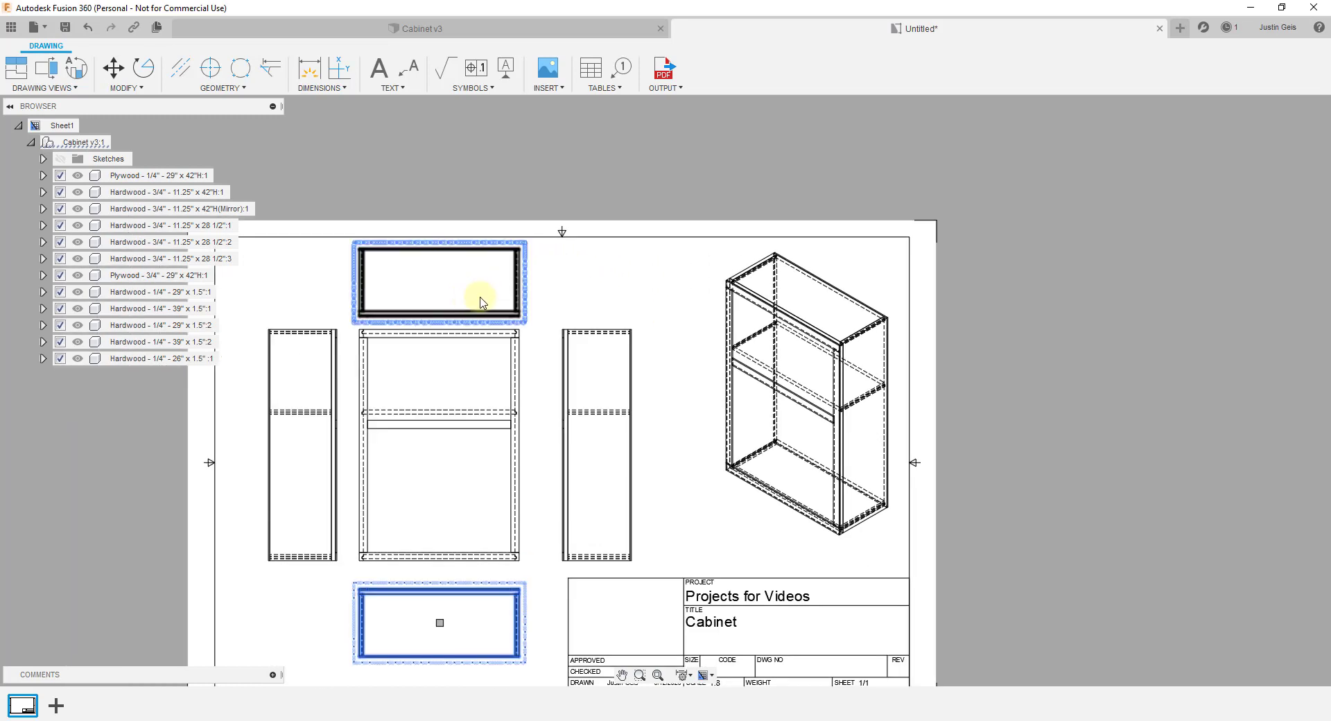
left_click(440, 451)
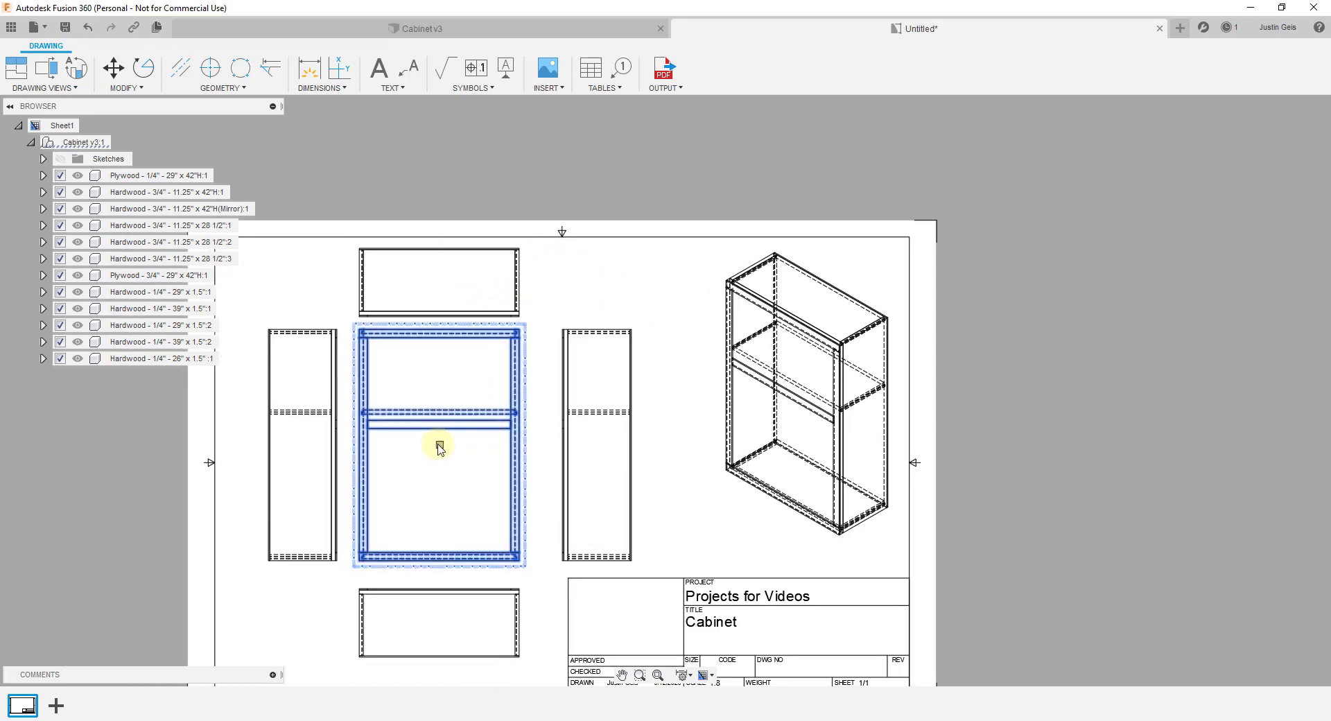
left_click(648, 277)
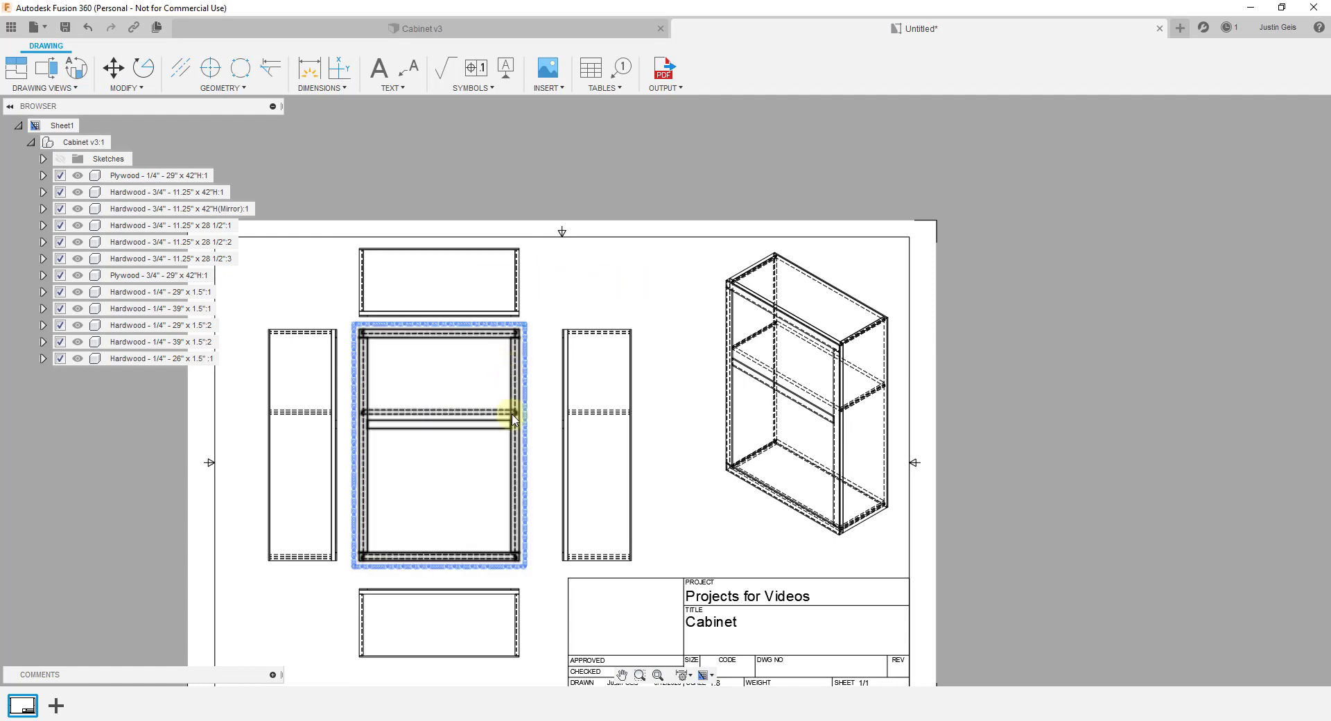
scroll(553, 287, "down", 2)
scroll(485, 513, "up", 2)
scroll(423, 374, "up", 1)
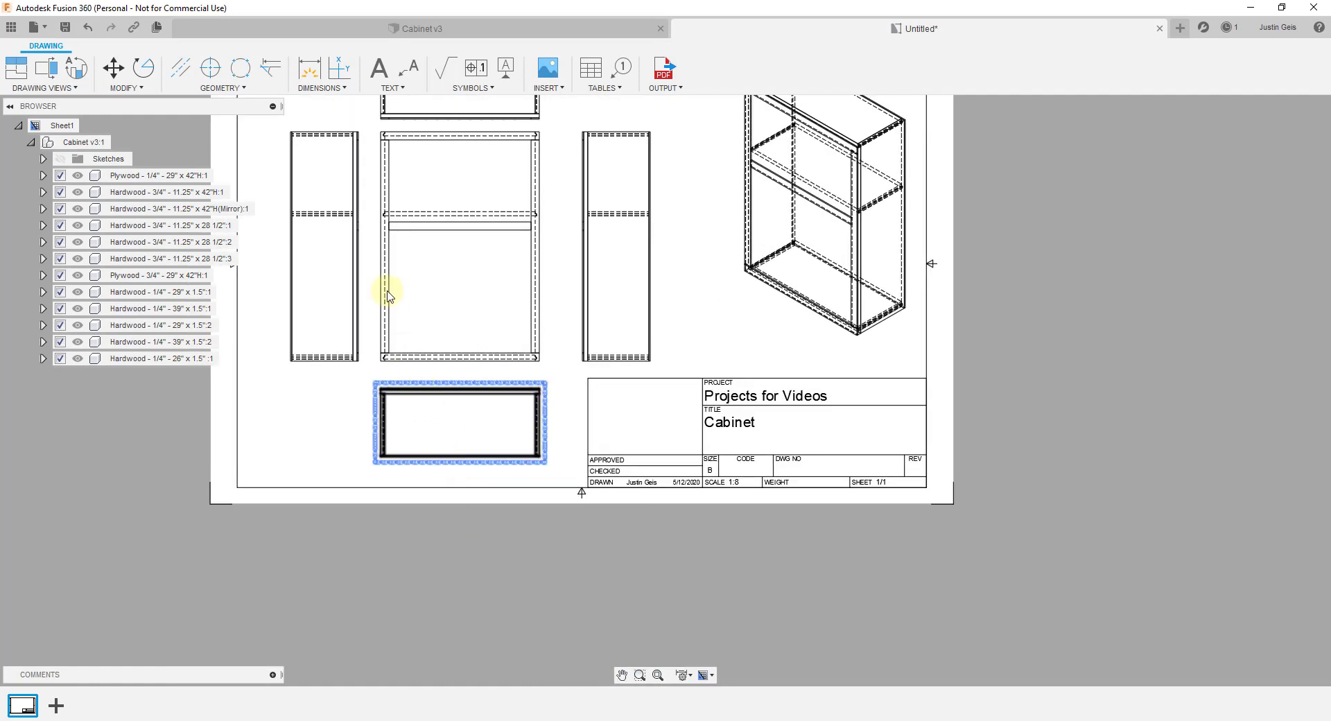
Dimension the overall width of the bottom view between its lower corners, placing the dimension just below the view
left_click(318, 88)
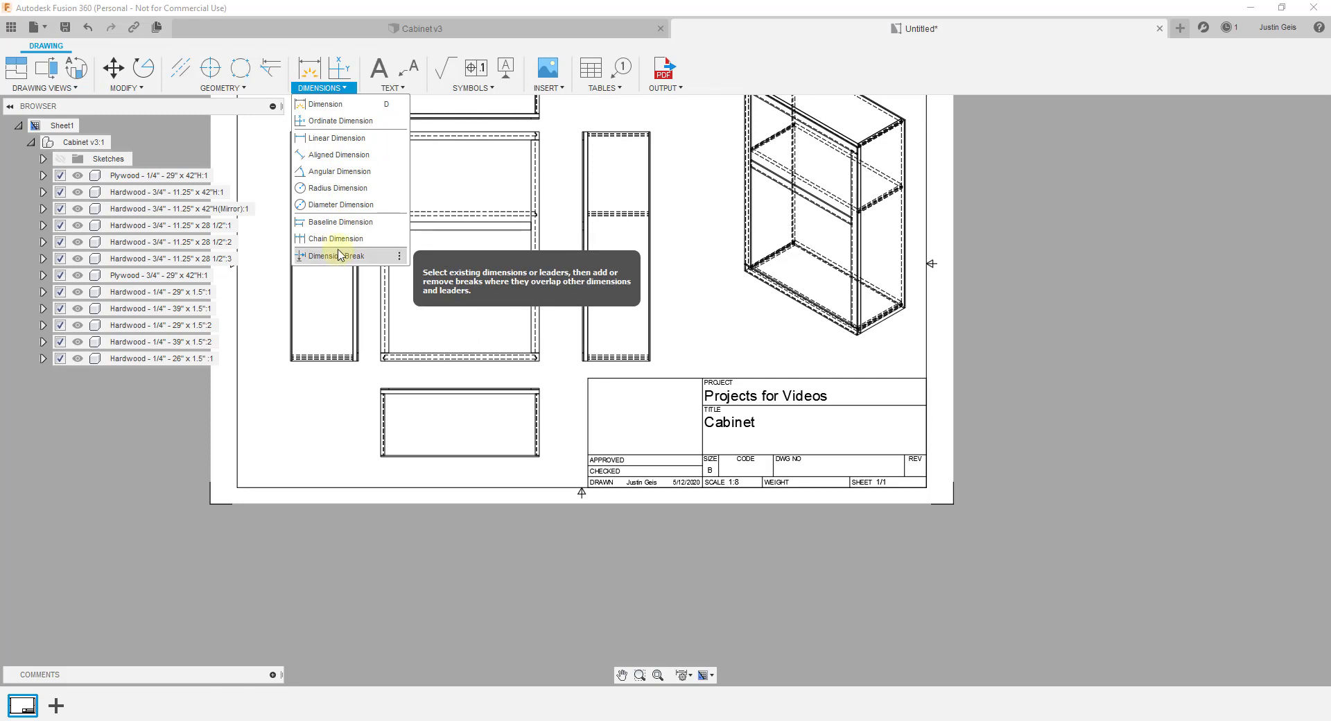
left_click(328, 105)
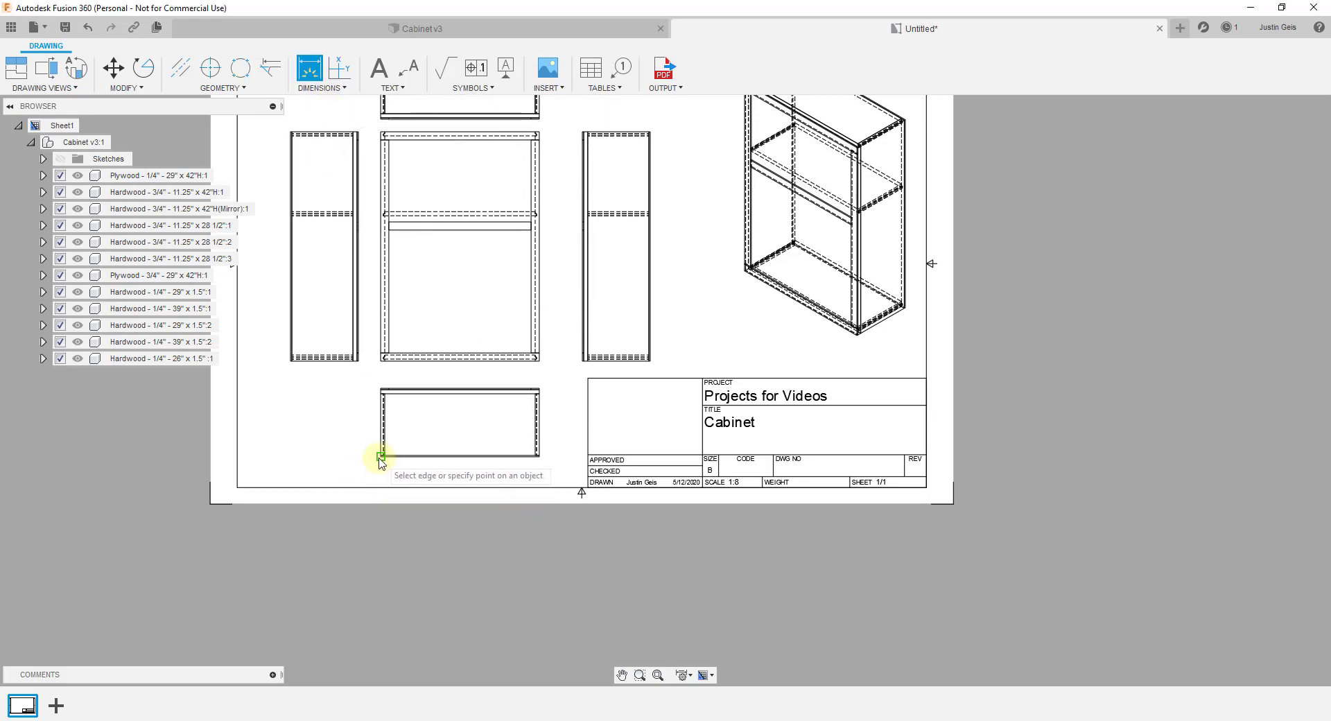
scroll(380, 461, "up", 3)
scroll(380, 461, "up", 2)
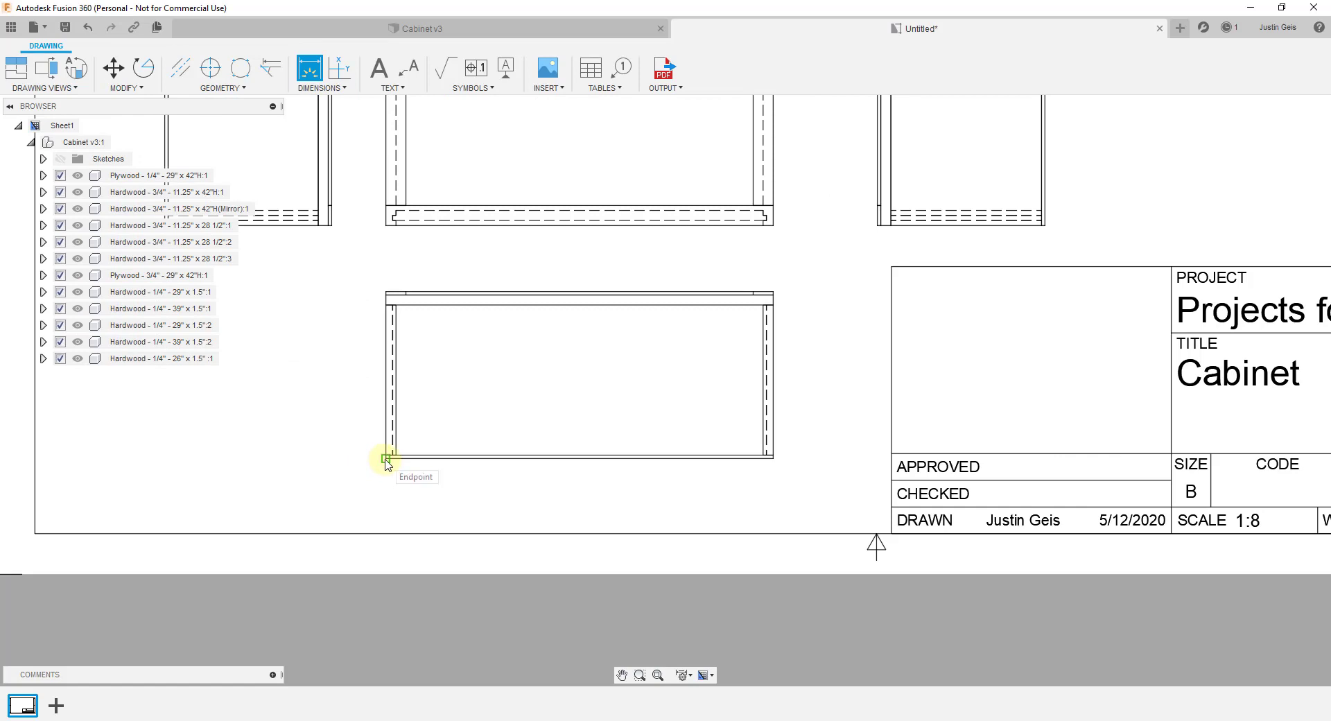
scroll(387, 461, "up", 1)
left_click(386, 458)
left_click(868, 459)
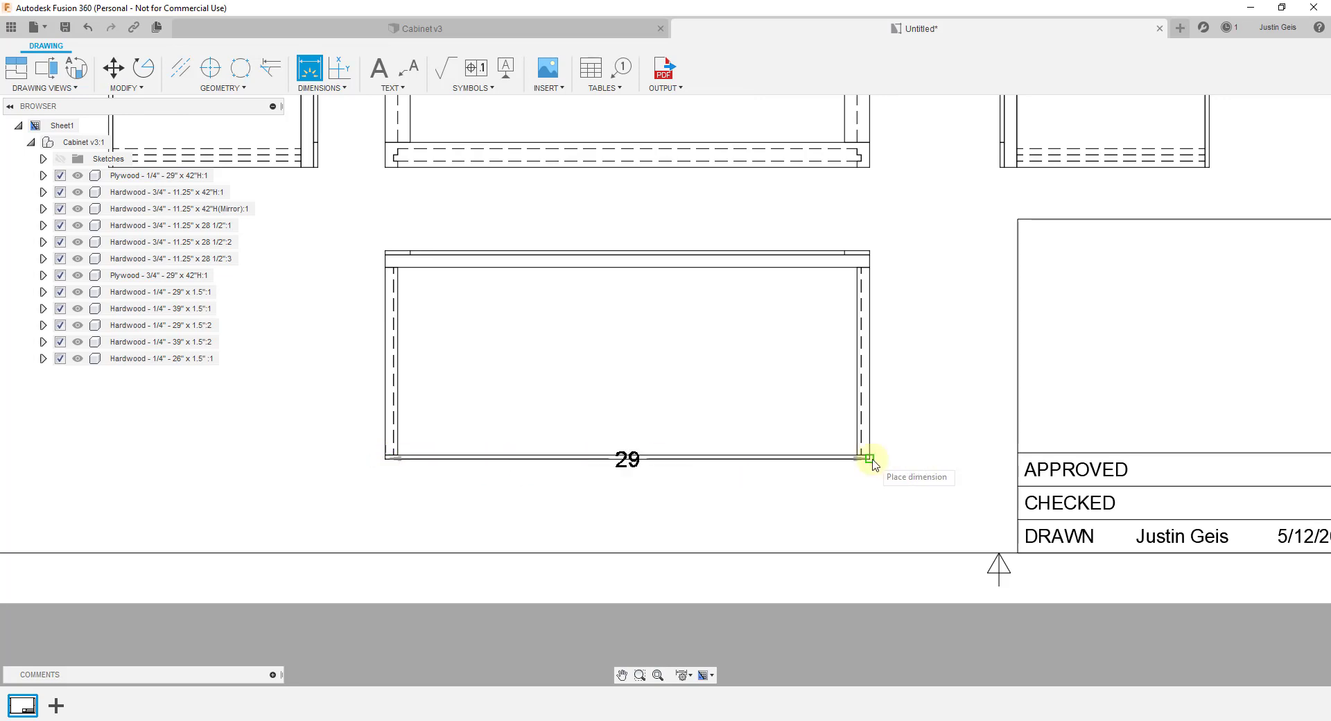
left_click(883, 508)
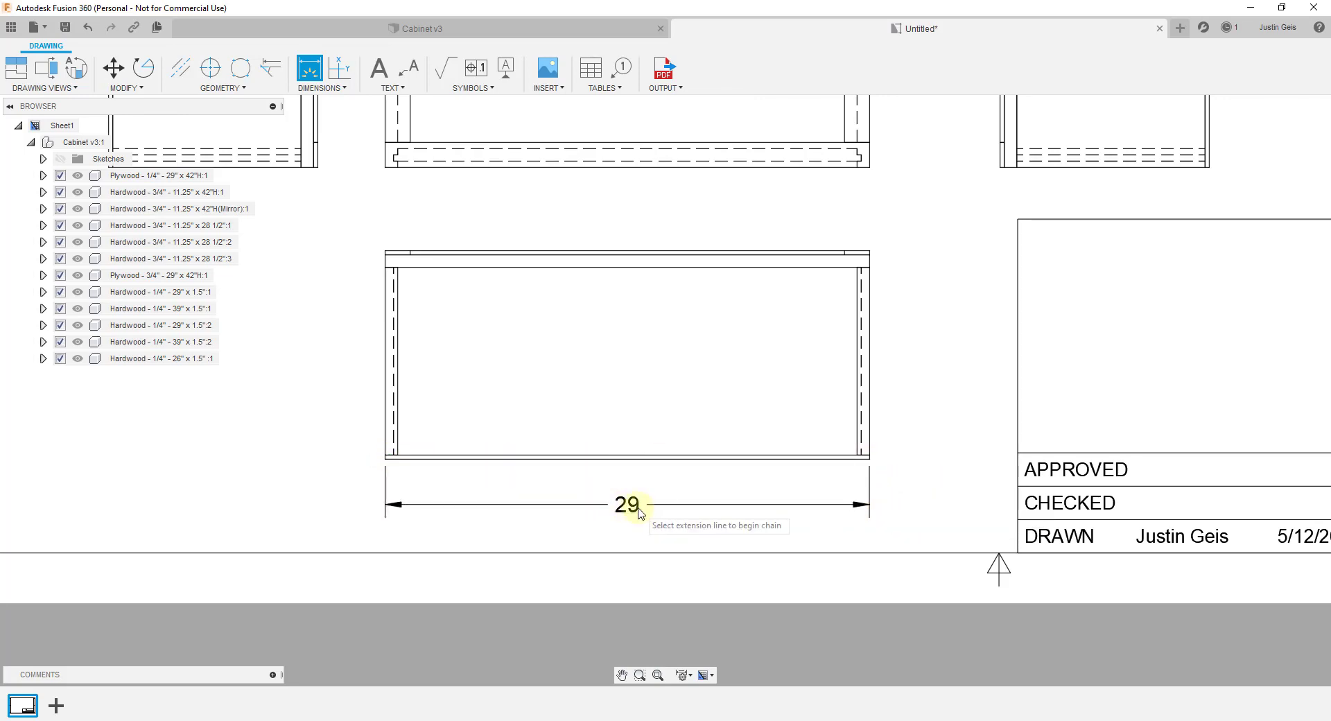
key("Escape")
scroll(867, 356, "down", 1)
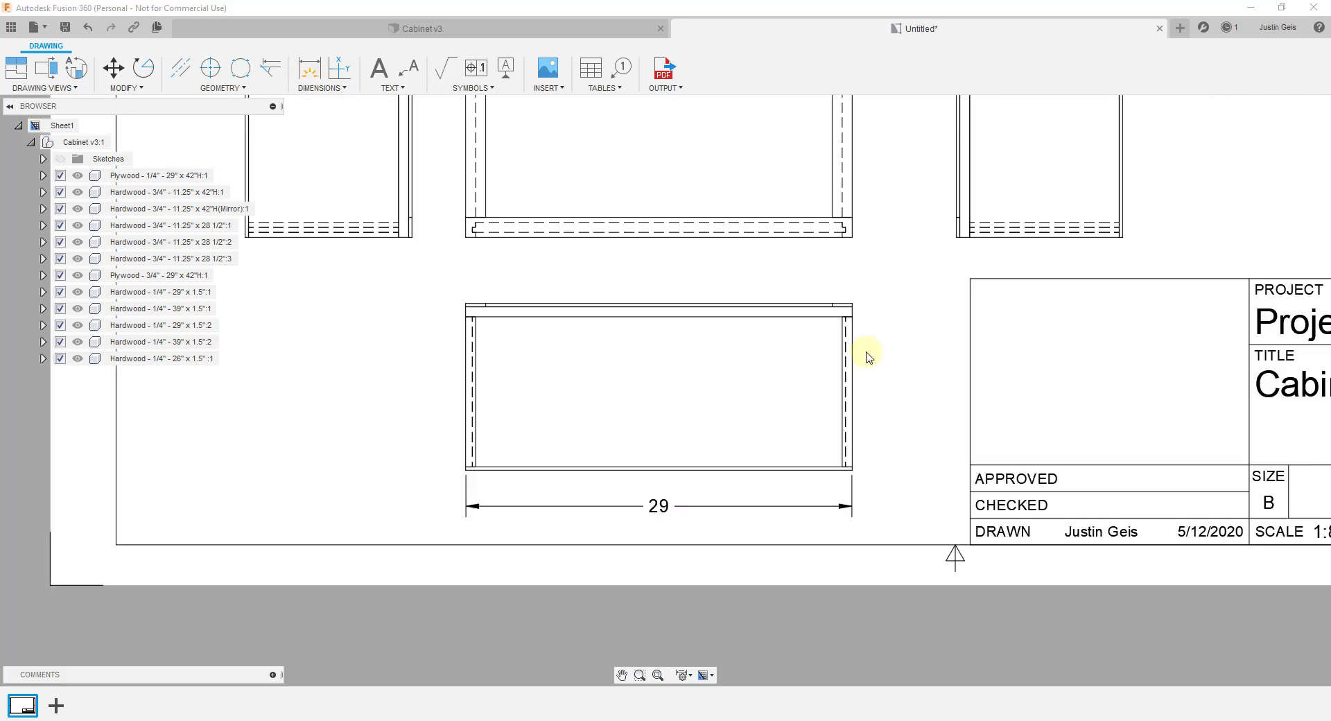
key("Escape")
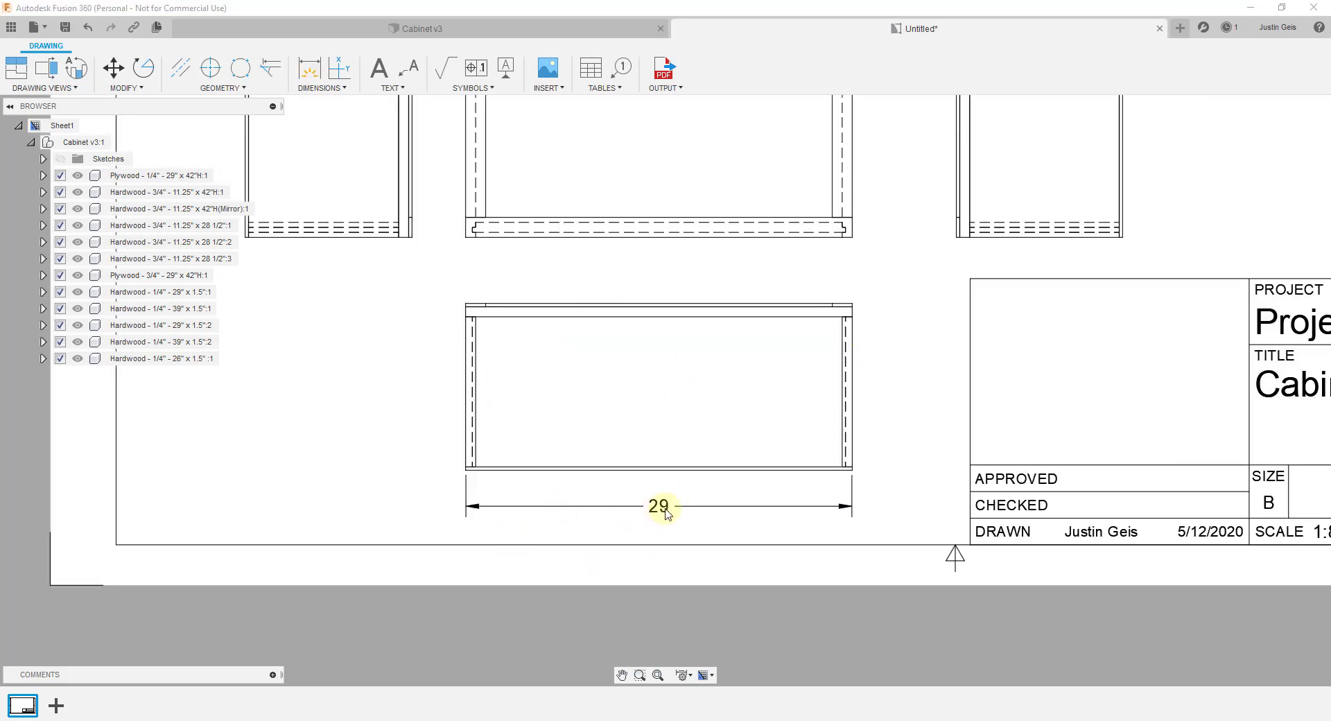
Set the drawing's linear unit format to Fractional and display the annotation unit on dimensions
scroll(664, 511, "down", 2)
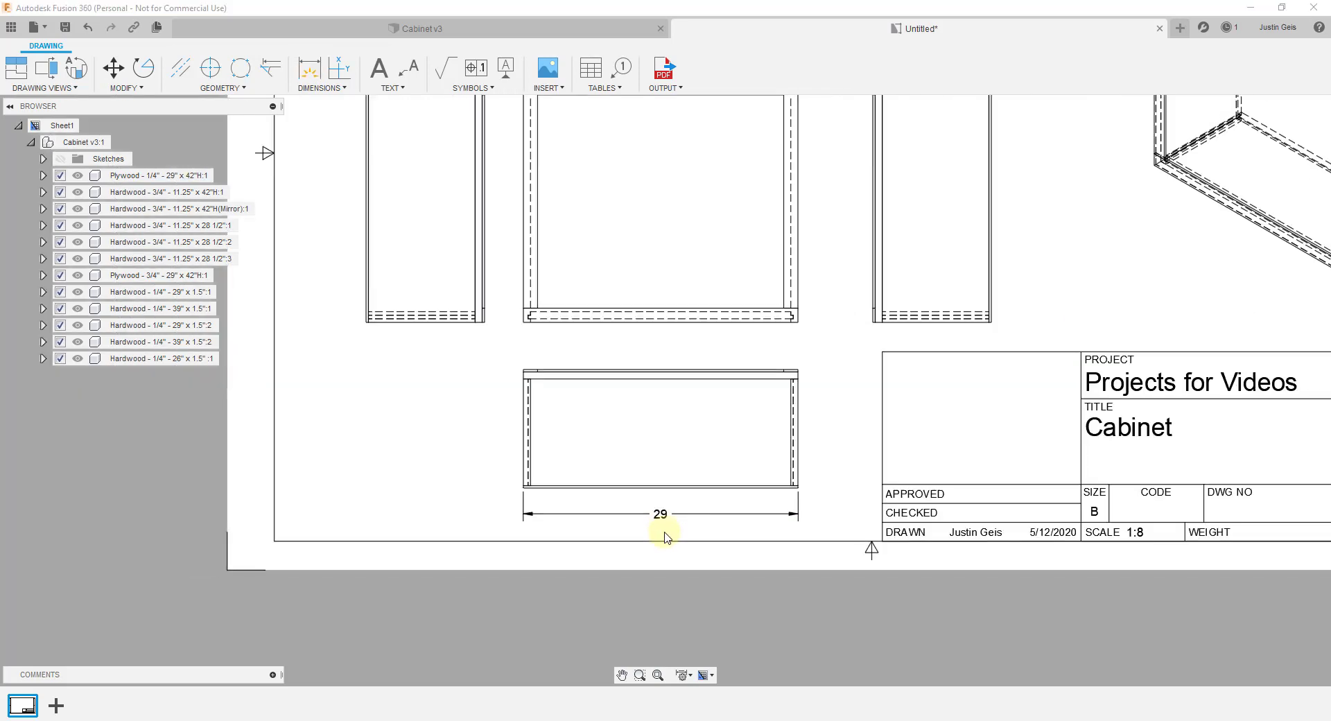
scroll(663, 524, "up", 1)
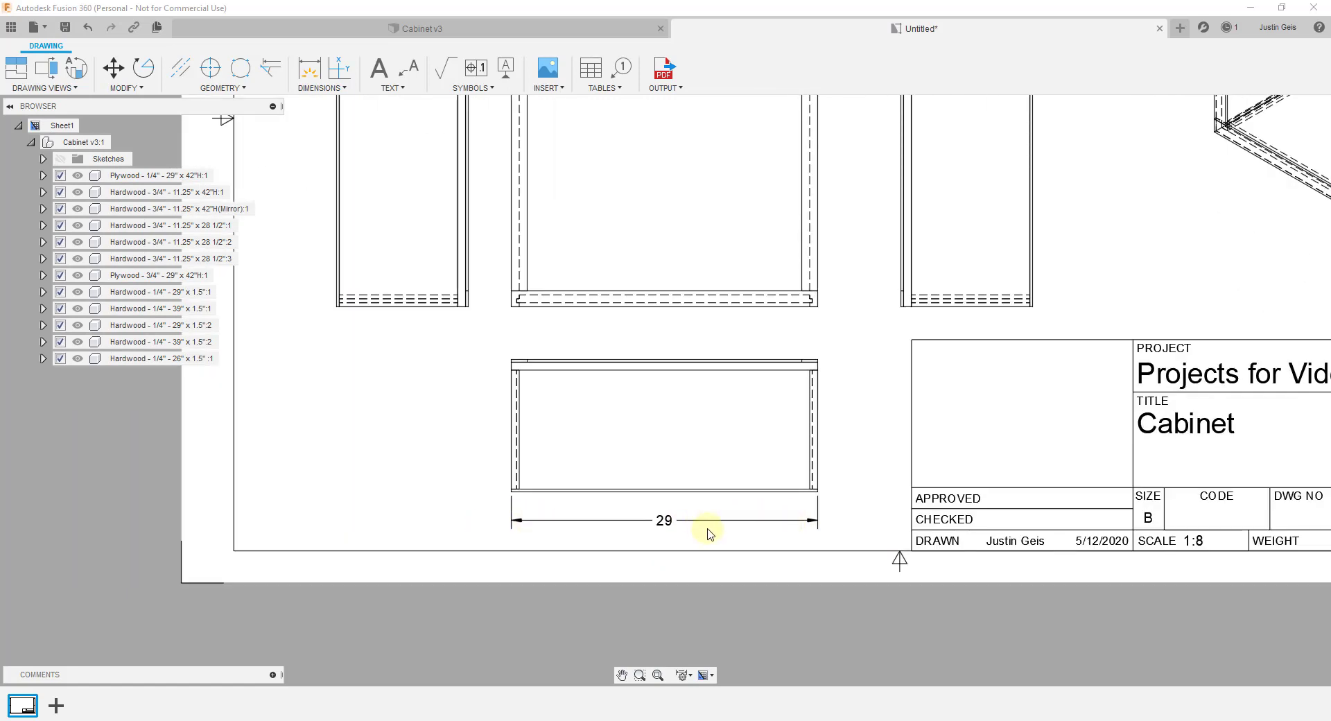
scroll(708, 532, "down", 1)
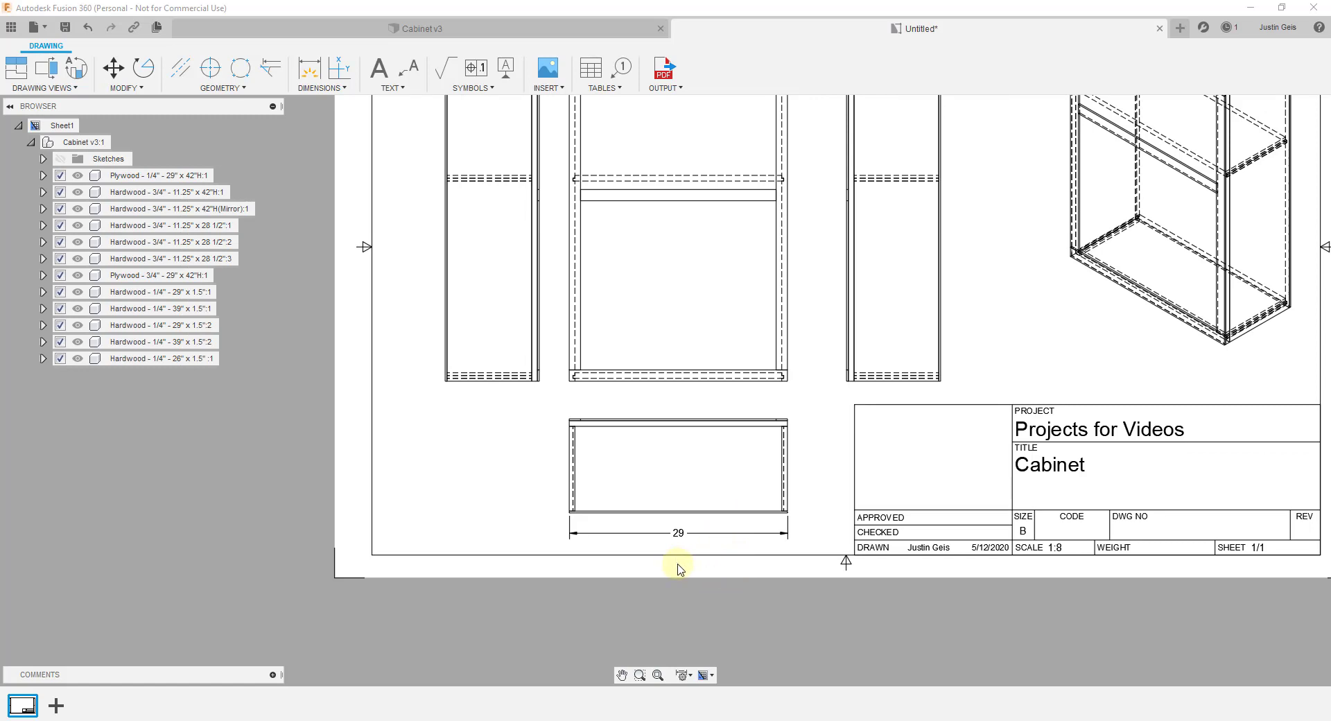
left_click(679, 539)
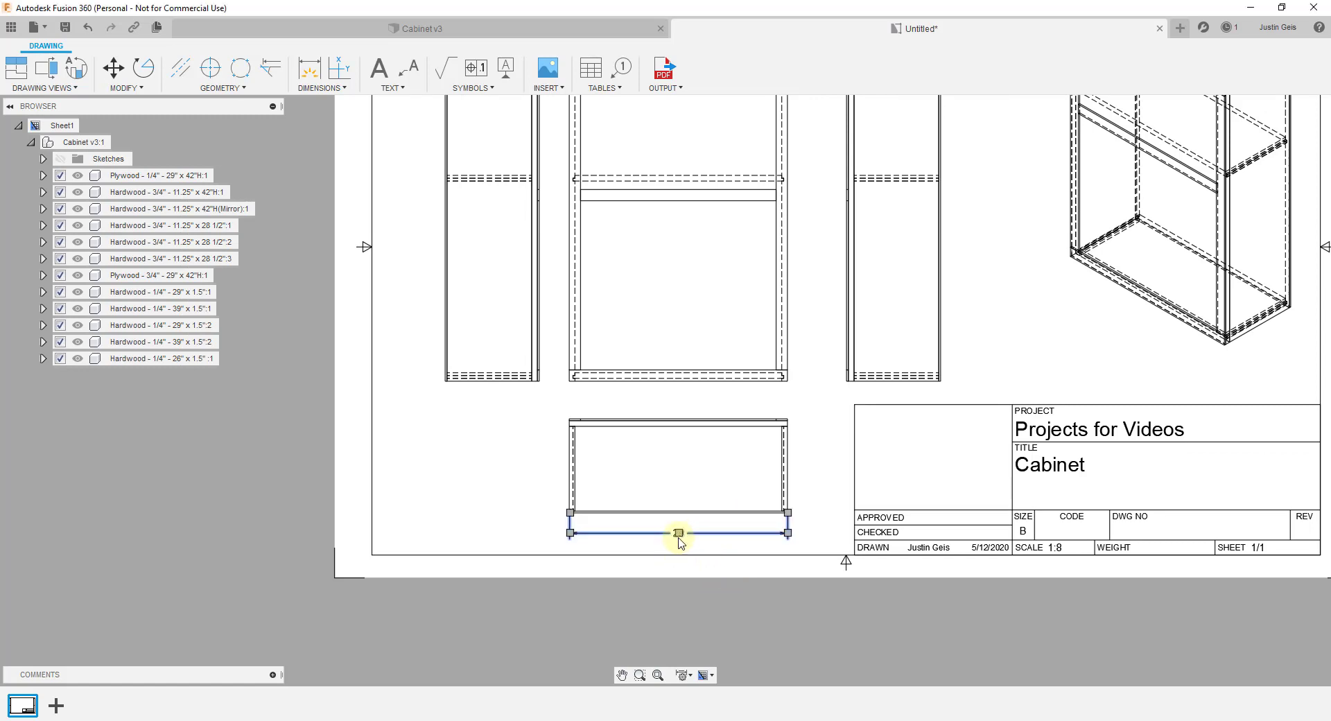
left_click(682, 676)
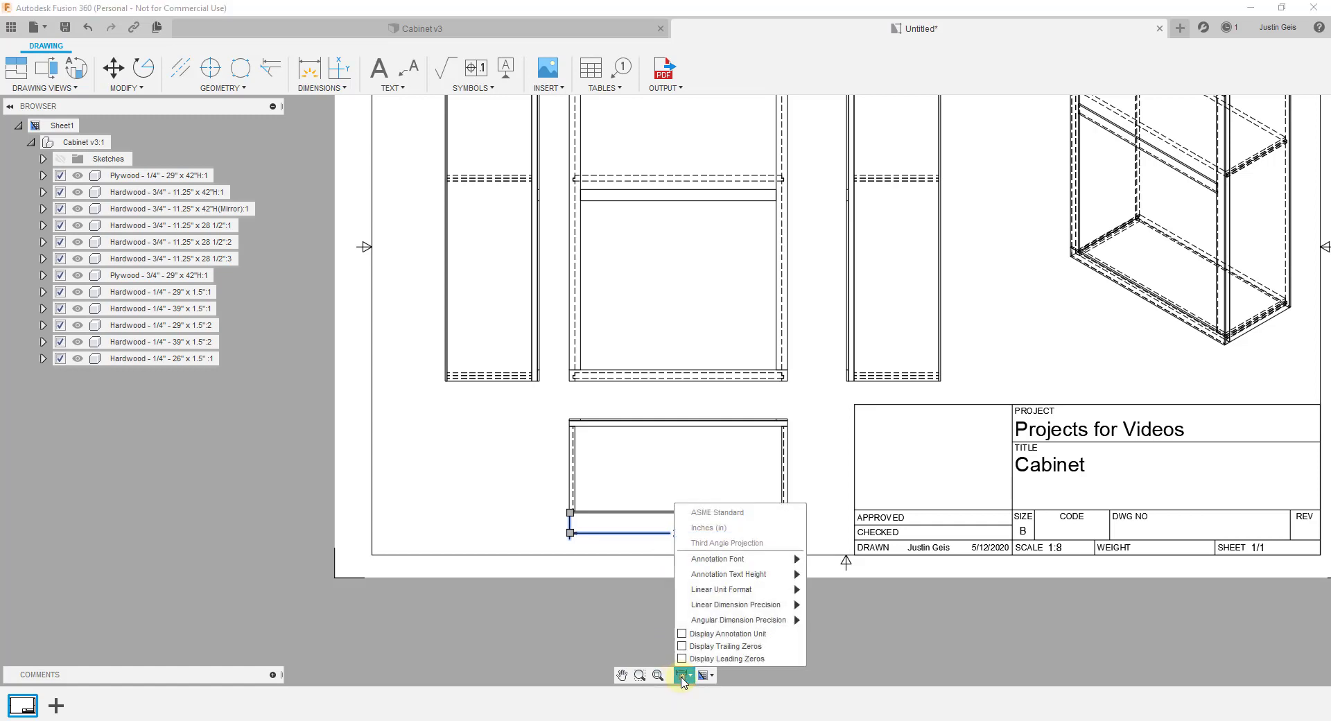
mouse_move(714, 563)
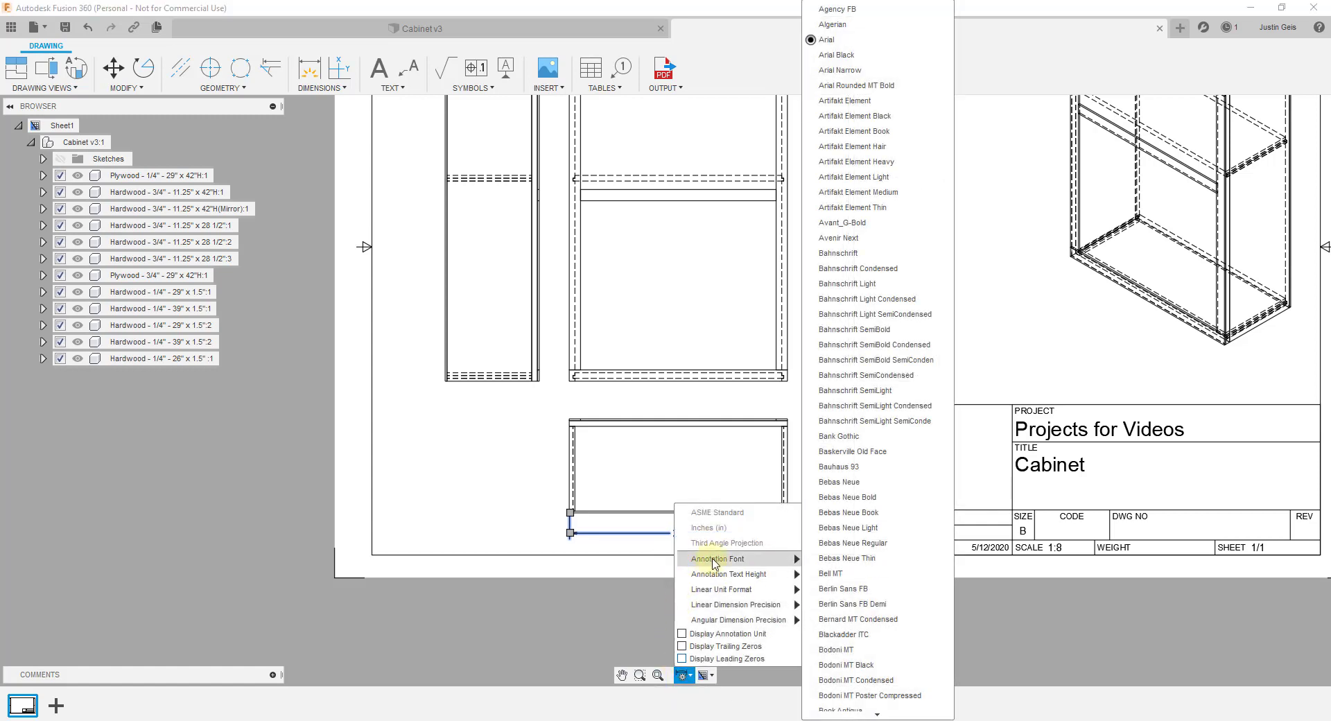
mouse_move(723, 595)
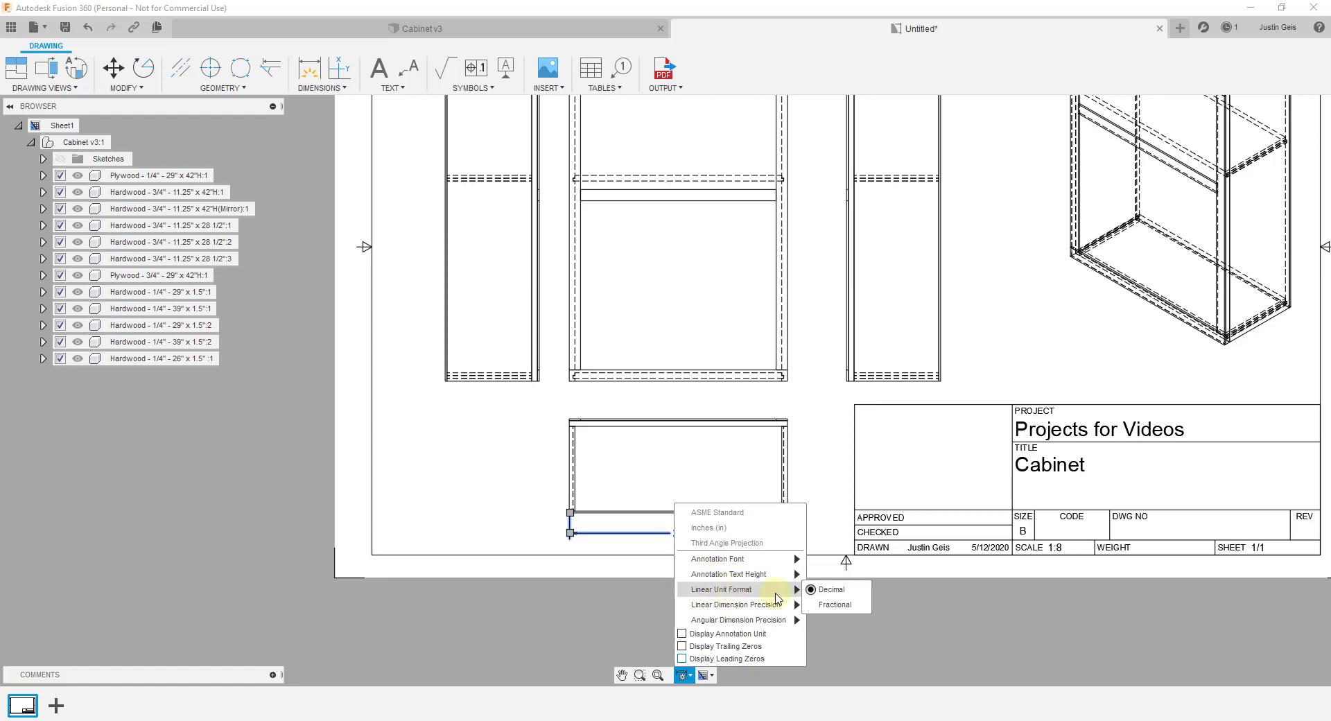
left_click(834, 605)
scroll(681, 539, "up", 3)
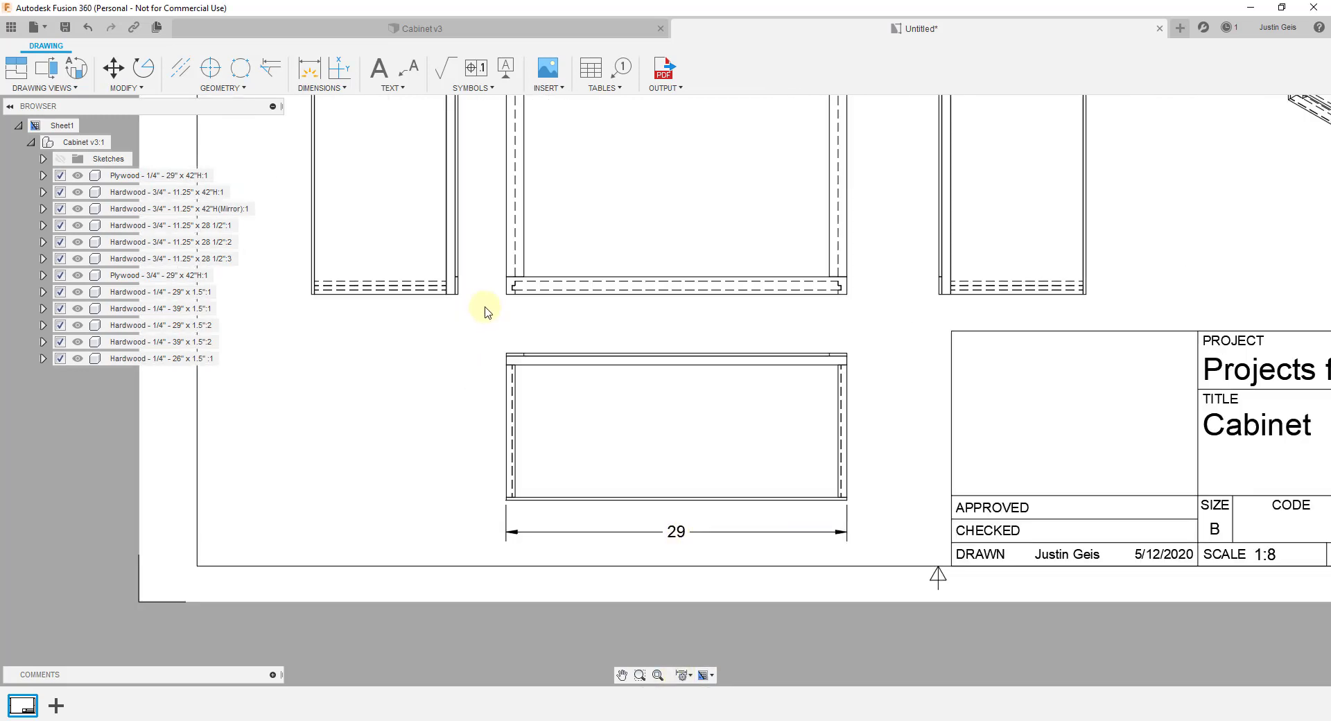
left_click(683, 675)
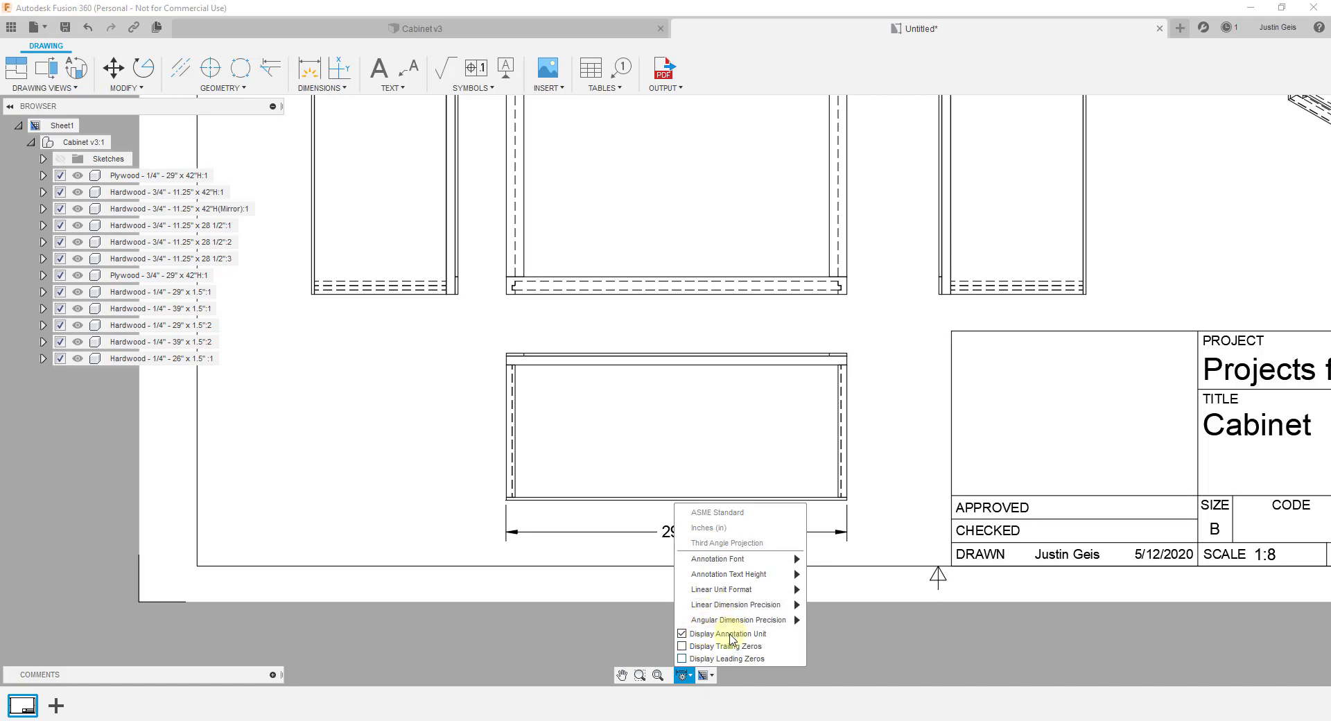
left_click(431, 513)
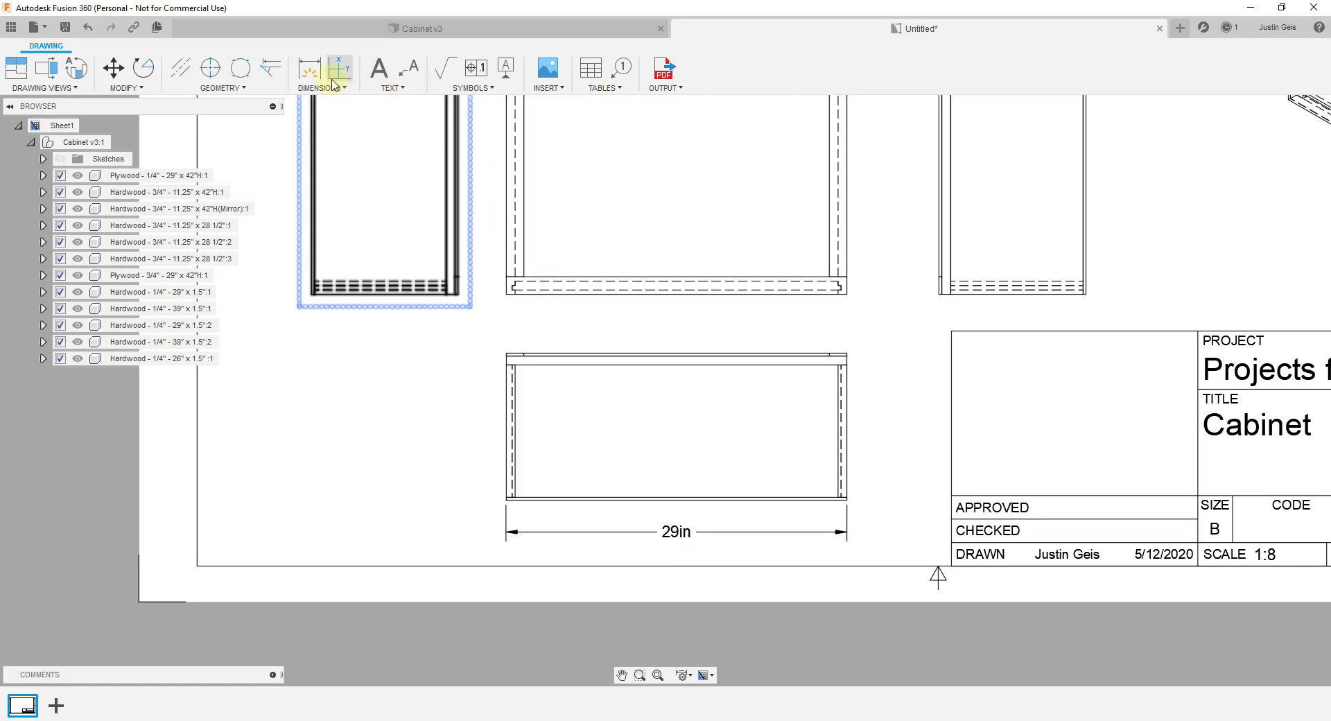
Dimension the overall depth of the bottom view along its left edge, placing the dimension to the left of the view
left_click(309, 67)
left_click(507, 502)
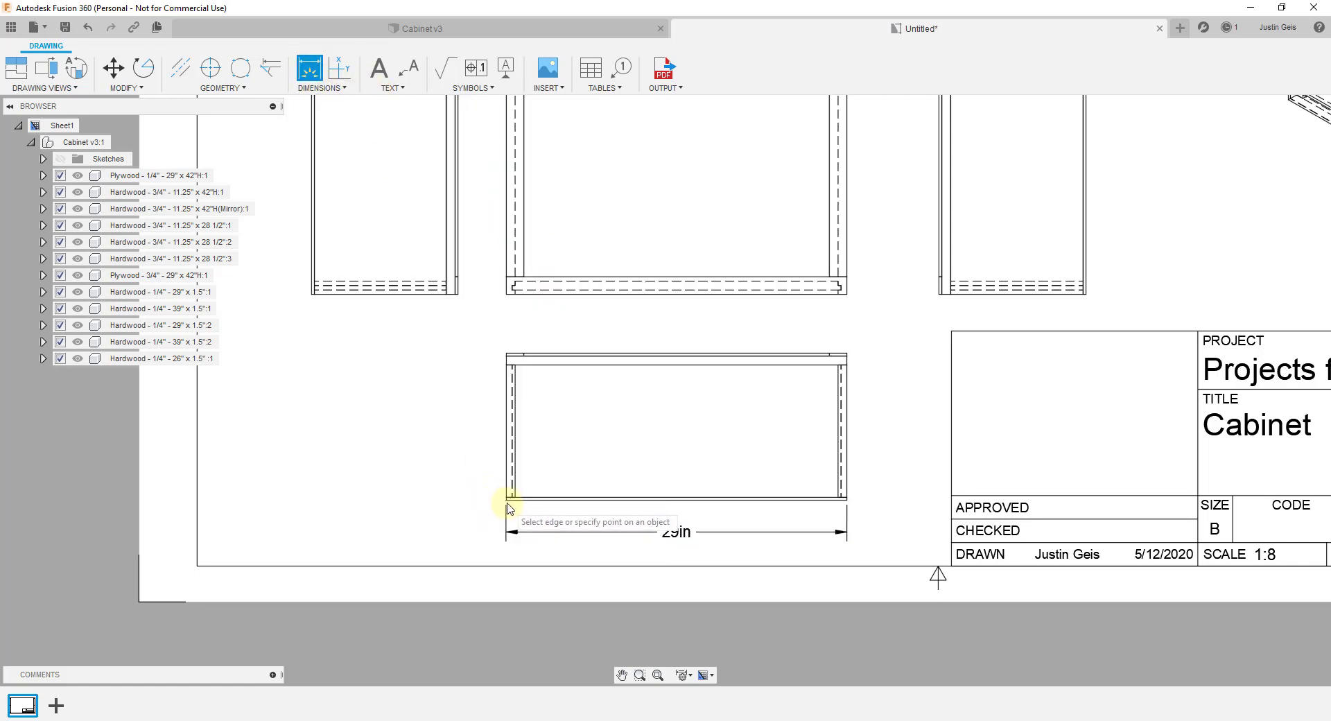
left_click(507, 355)
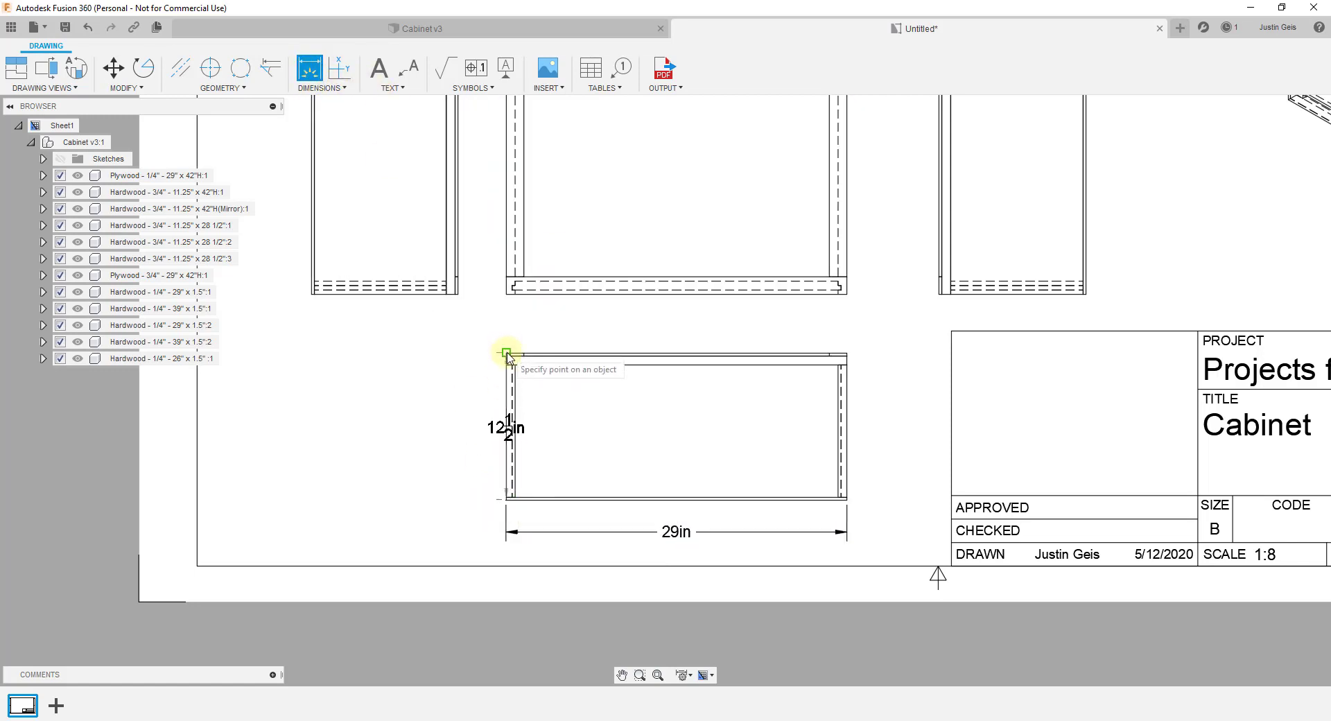
left_click(415, 430)
scroll(408, 452, "up", 2)
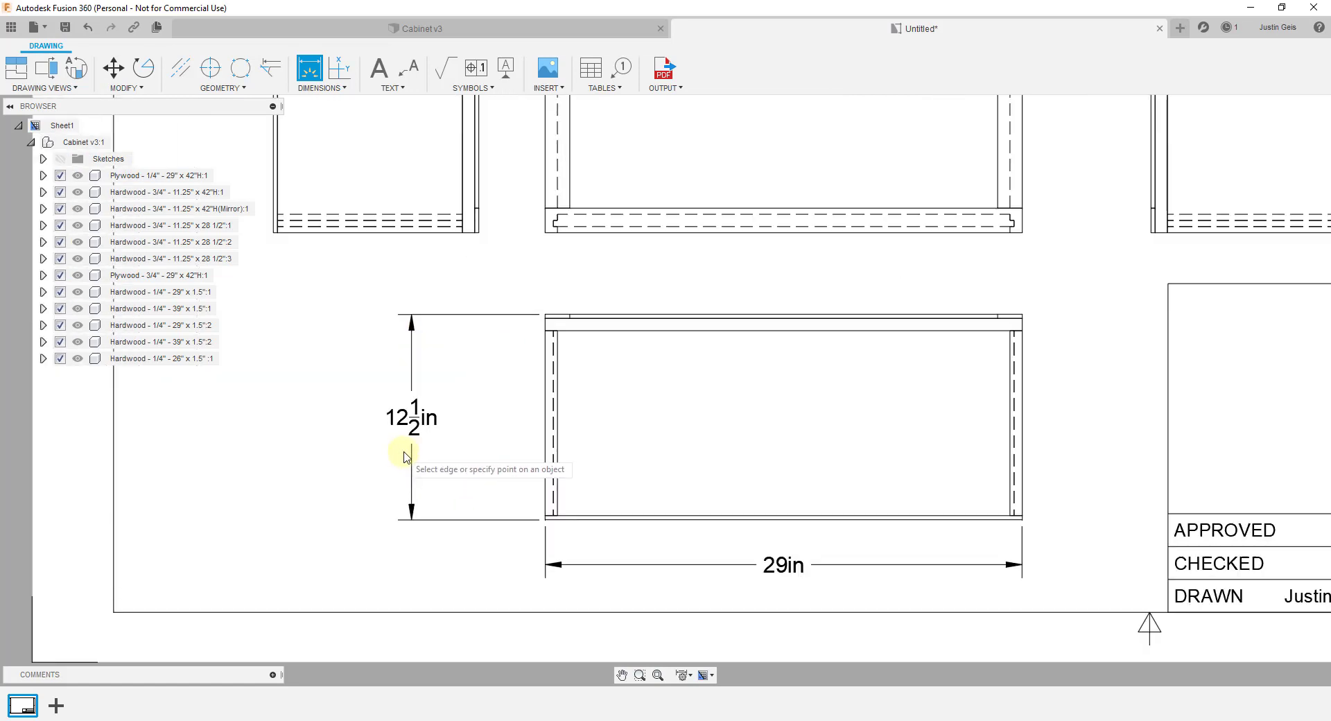
scroll(428, 430, "down", 2)
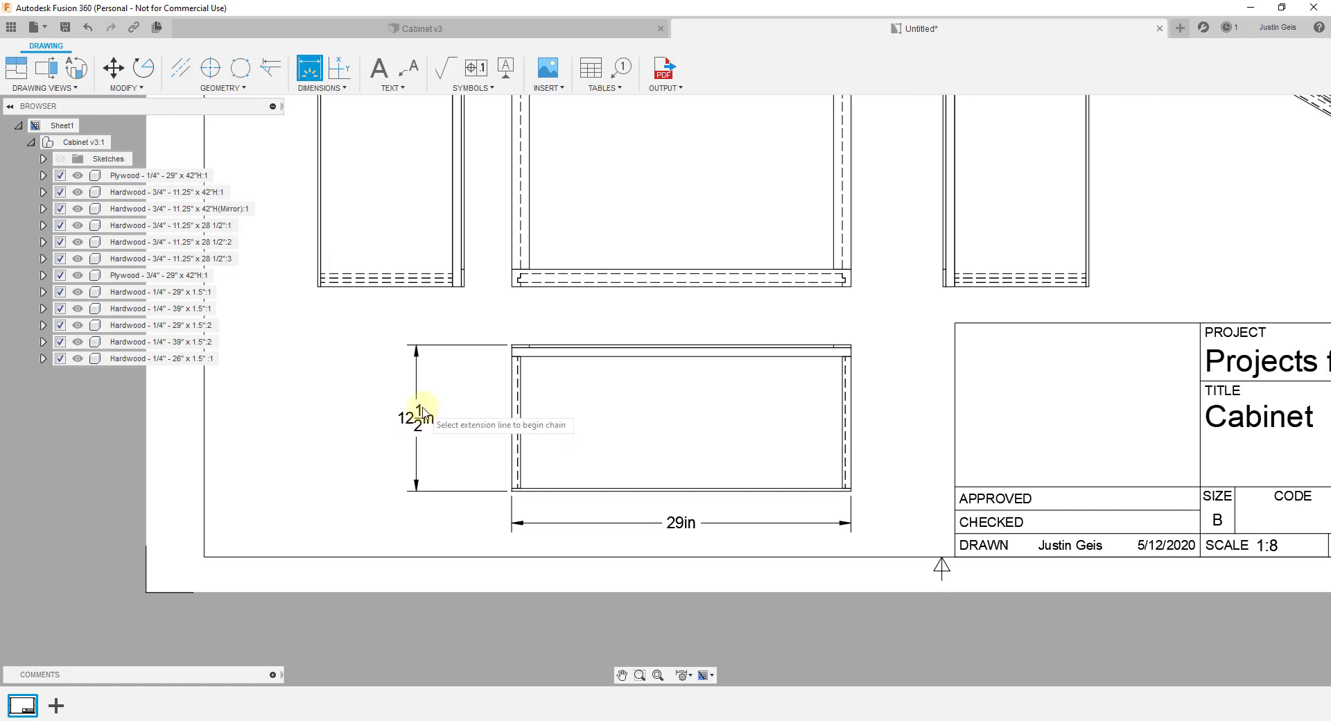
Dimension the overall height of the left side view, placing the dimension between the view and the sheet border
scroll(444, 447, "down", 3)
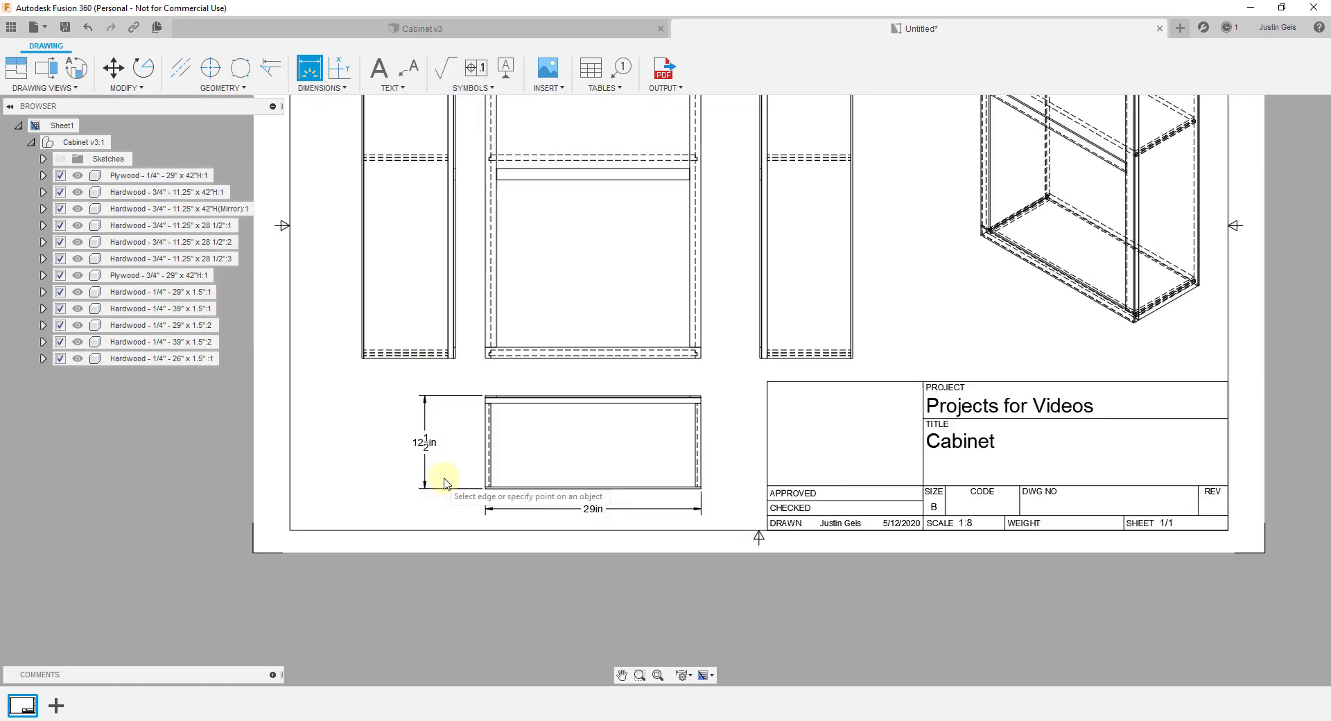
scroll(404, 196, "up", 6)
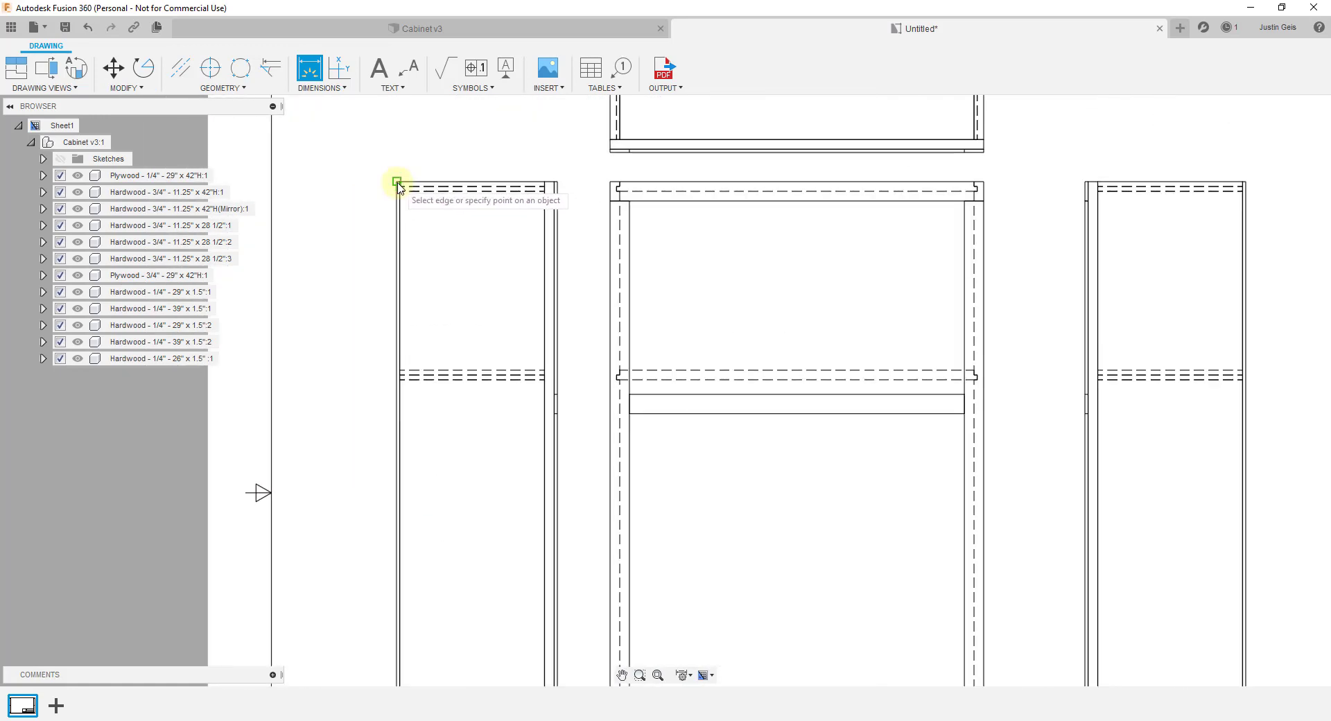
left_click(399, 187)
scroll(398, 191, "down", 5)
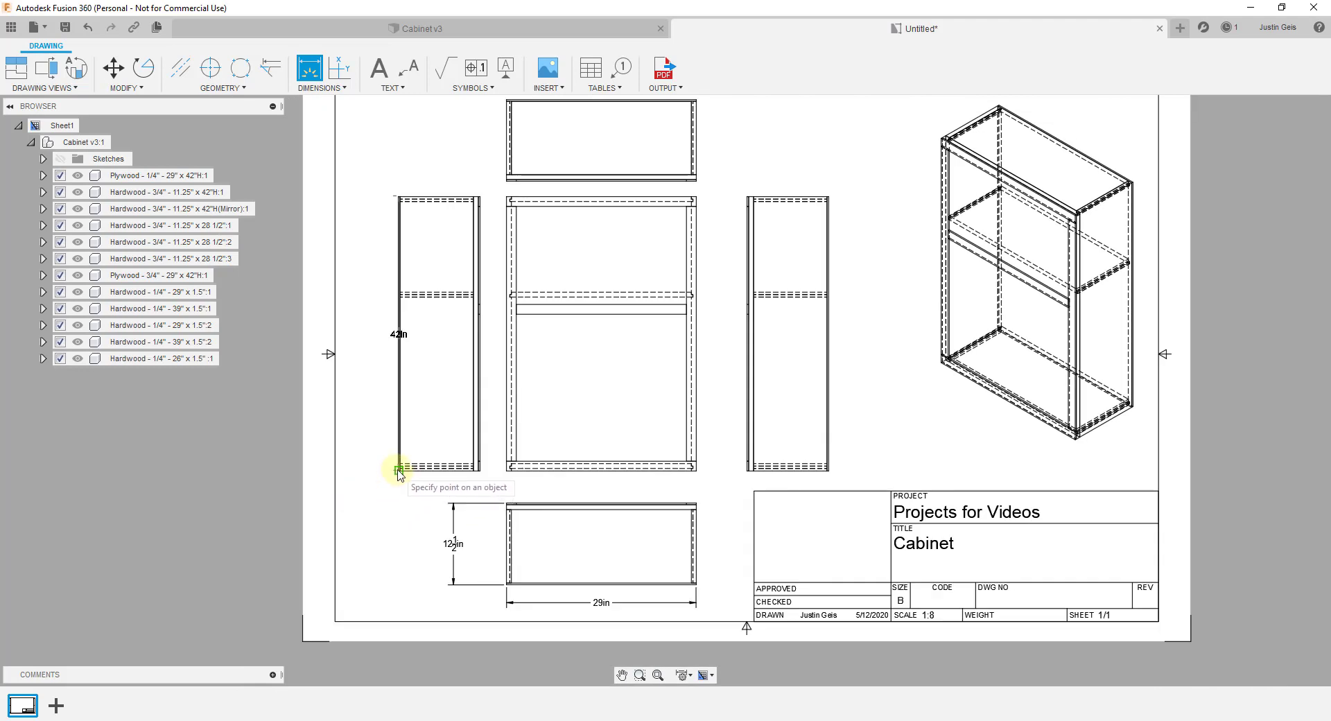
left_click(400, 470)
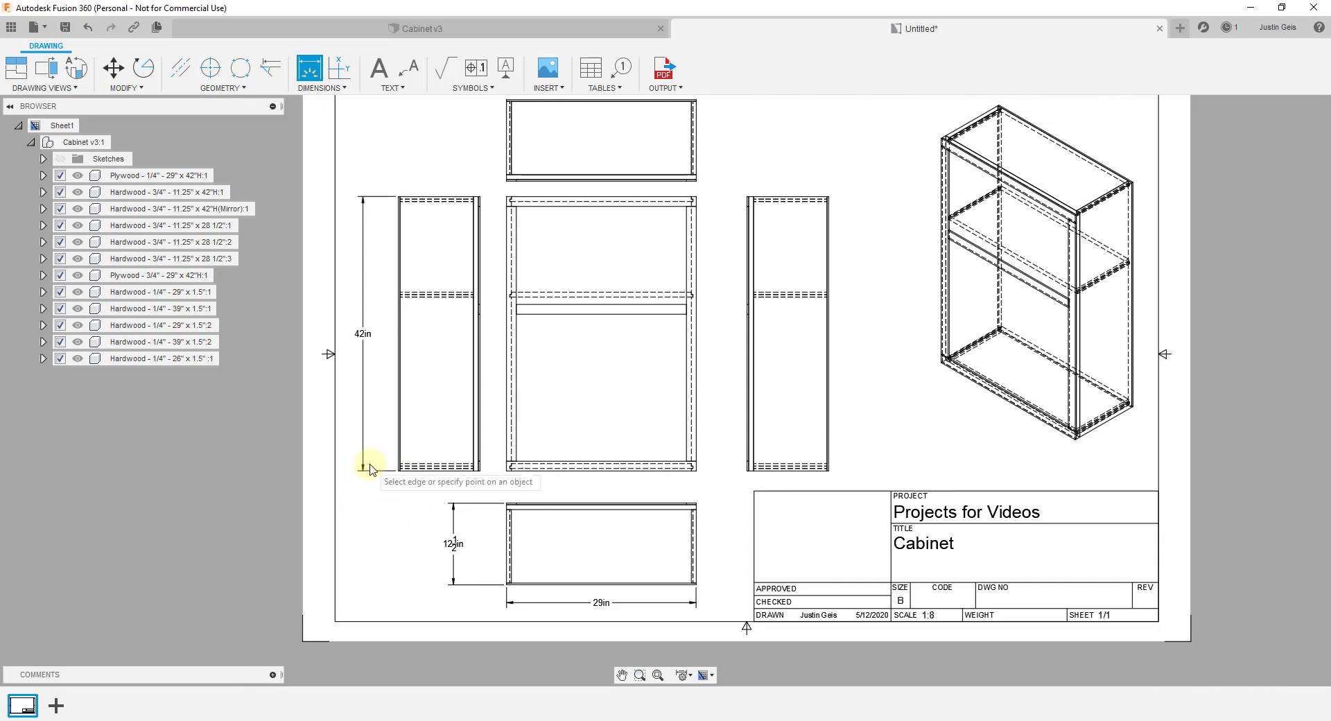
left_click(363, 467)
Try the Decimal linear unit format with trailing zeros displayed on the dimensions, and turn the trailing zeros off again
left_click(682, 675)
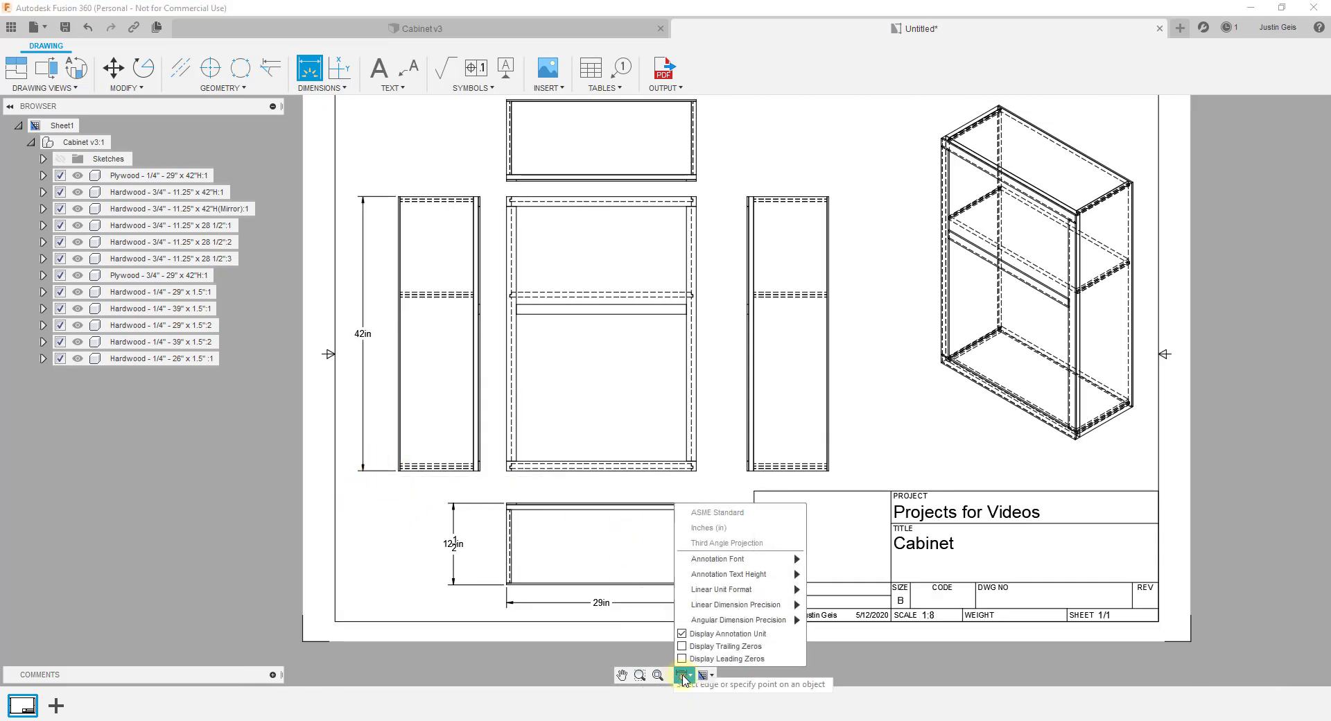
left_click(729, 647)
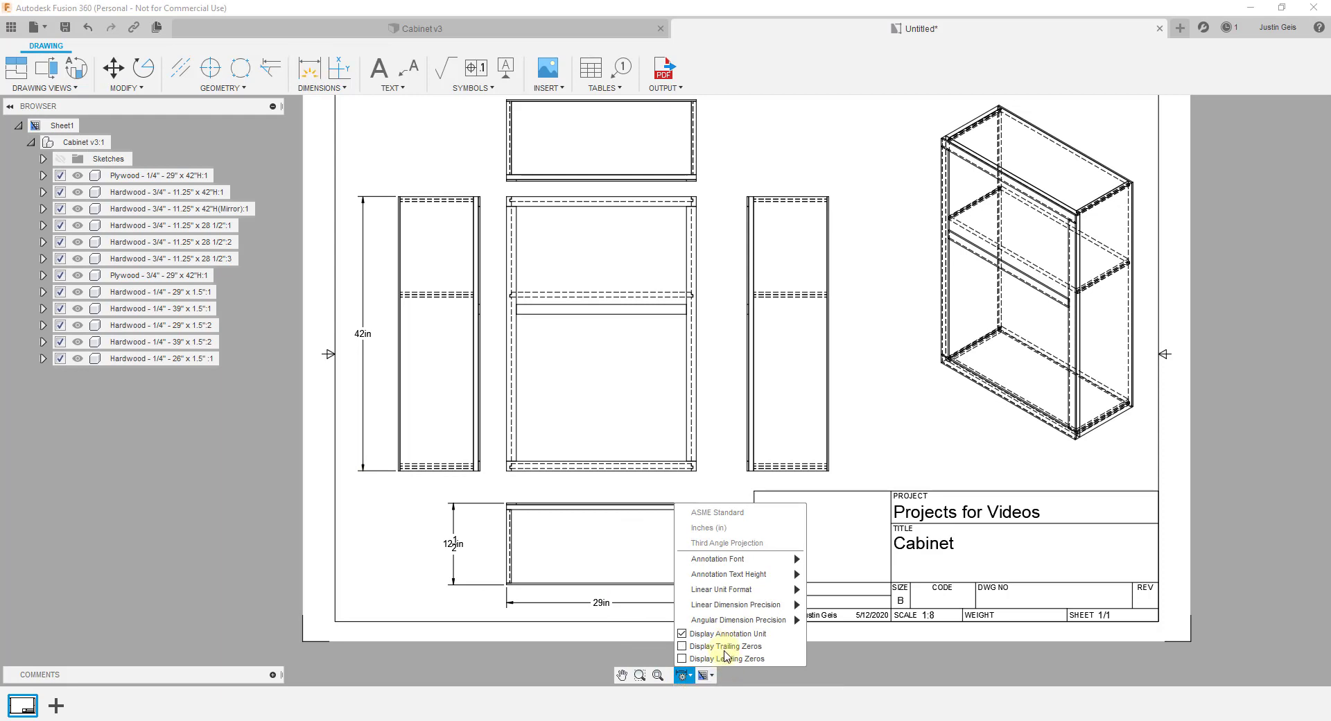
mouse_move(749, 591)
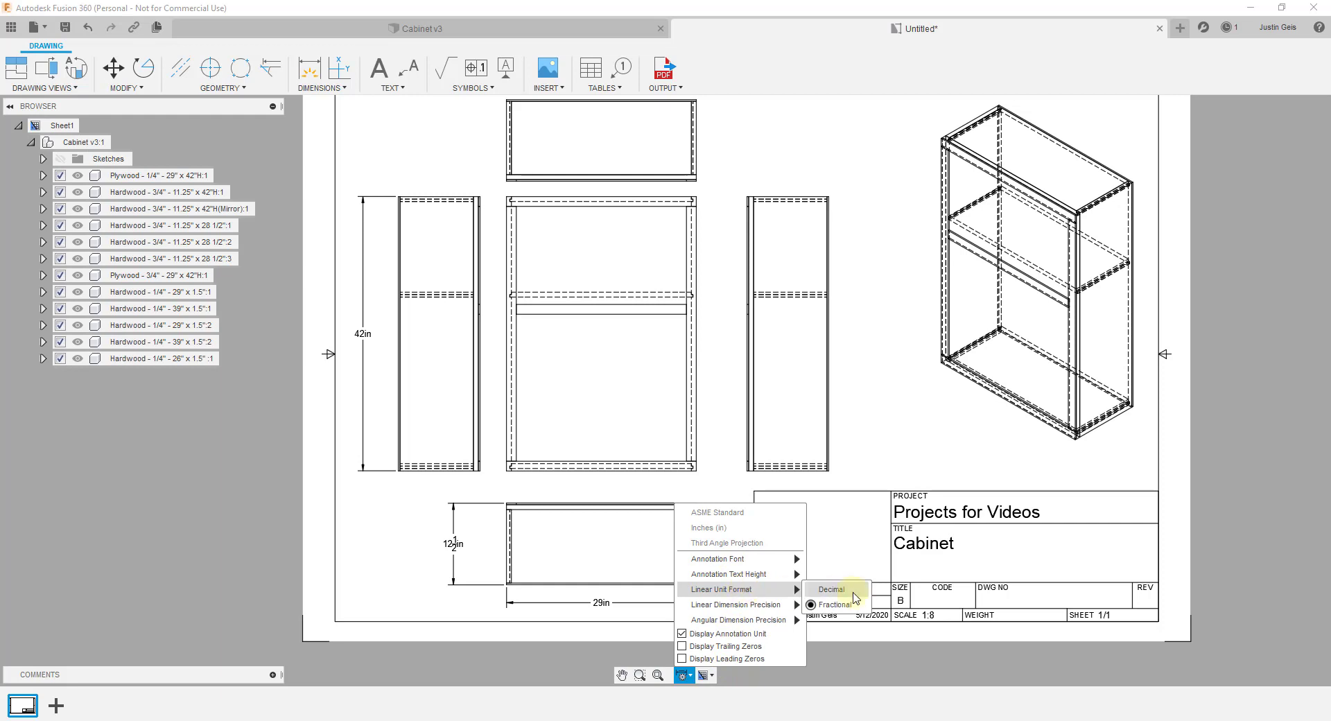
left_click(852, 596)
left_click(682, 674)
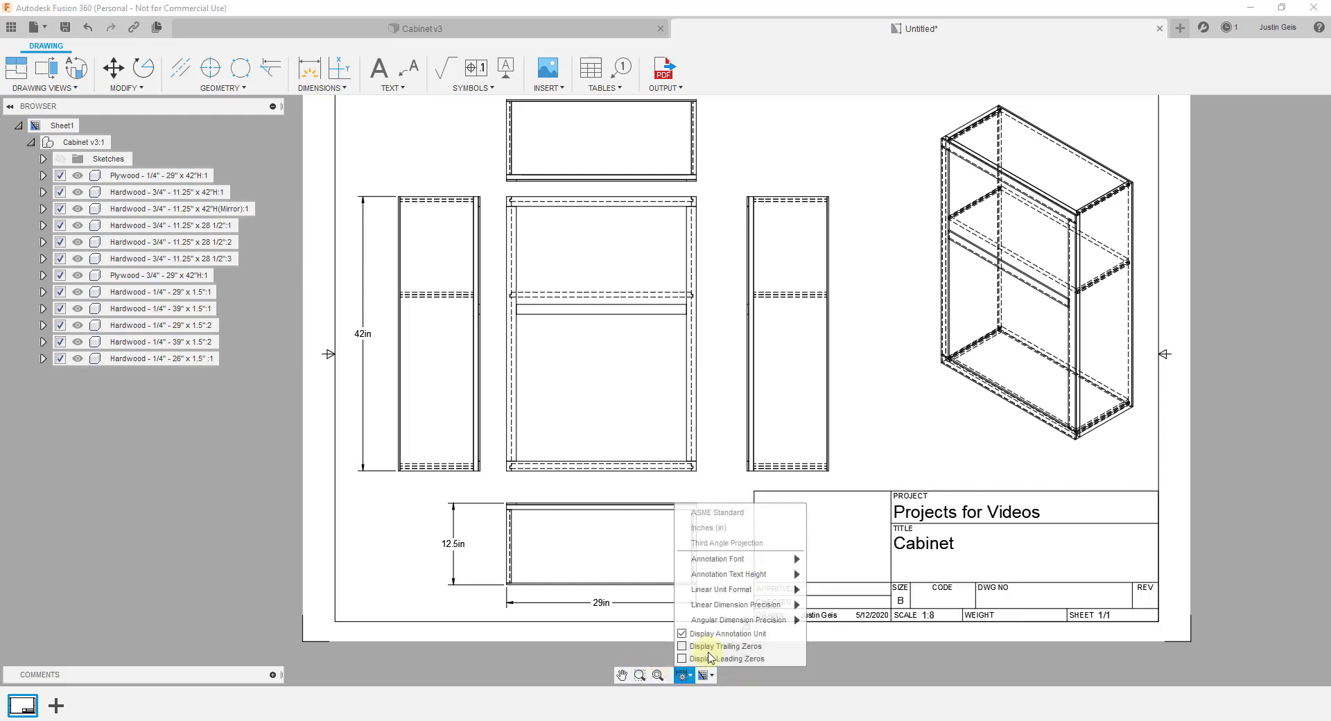
left_click(723, 647)
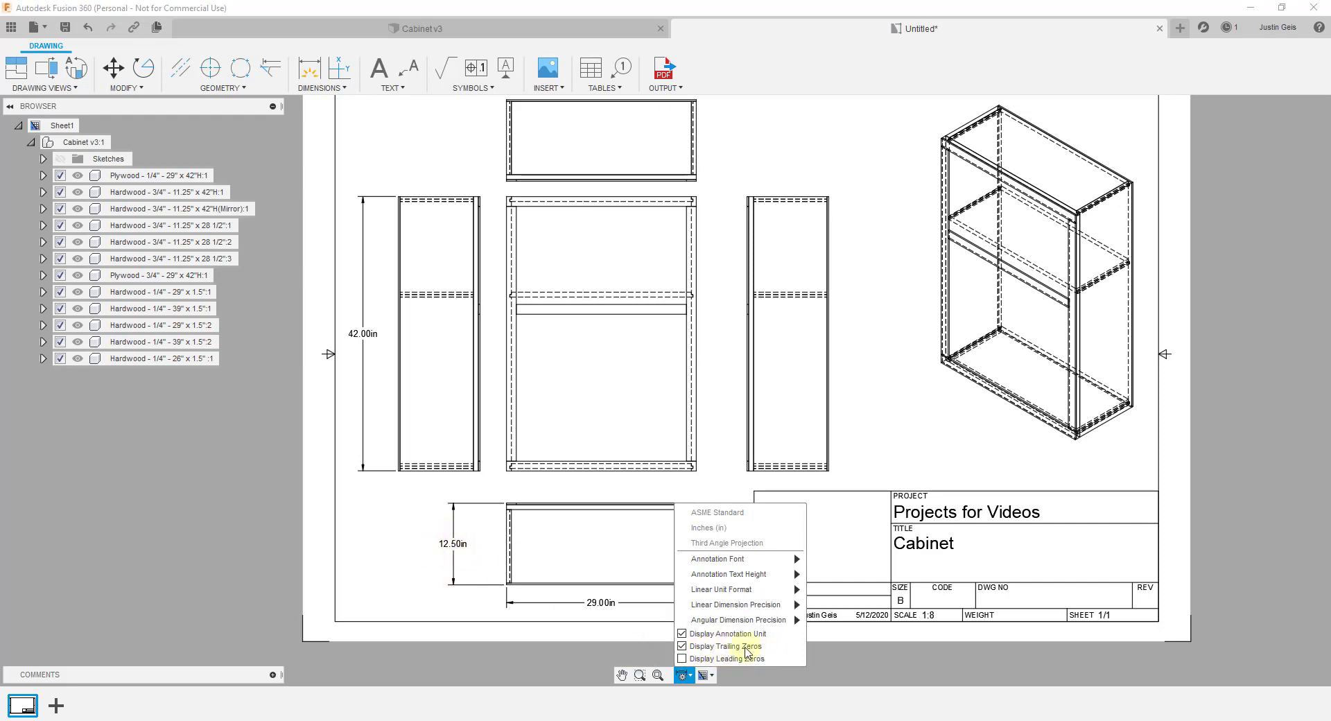
left_click(742, 647)
Set the linear unit format to Fractional with a linear dimension precision of 1/16
mouse_move(736, 575)
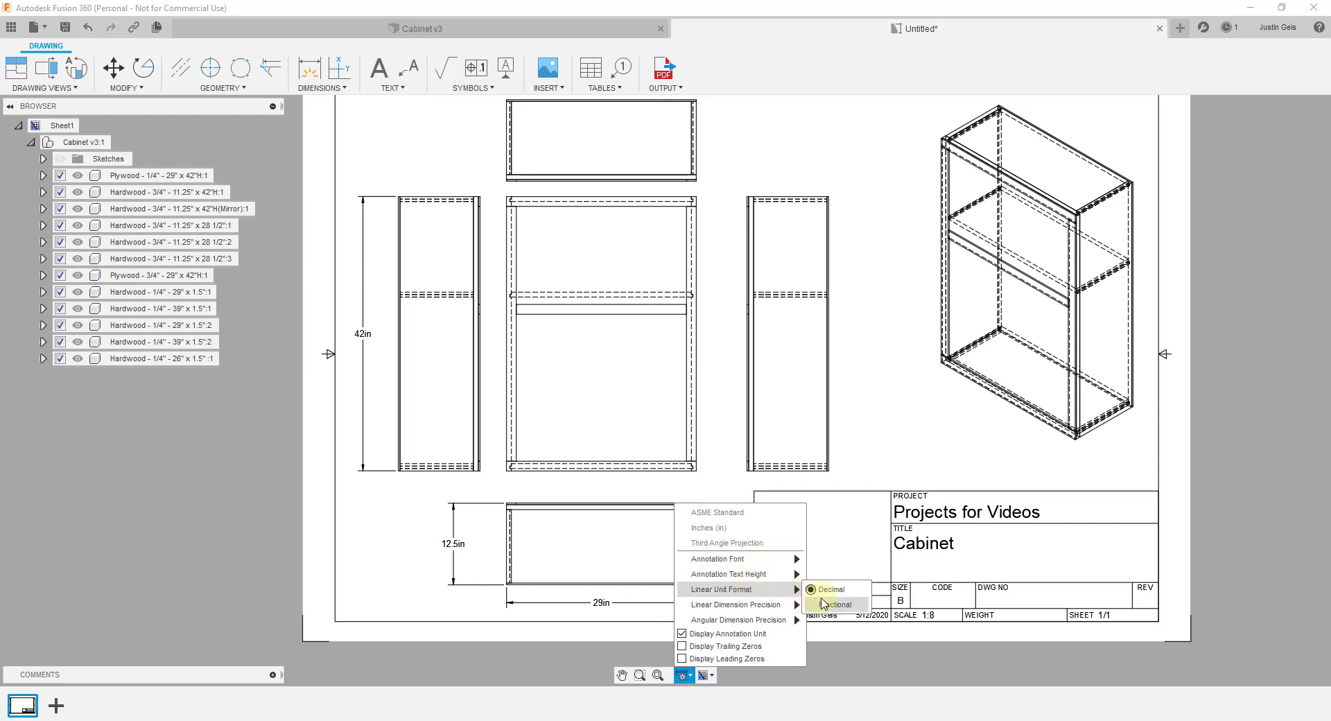
left_click(830, 610)
mouse_move(791, 605)
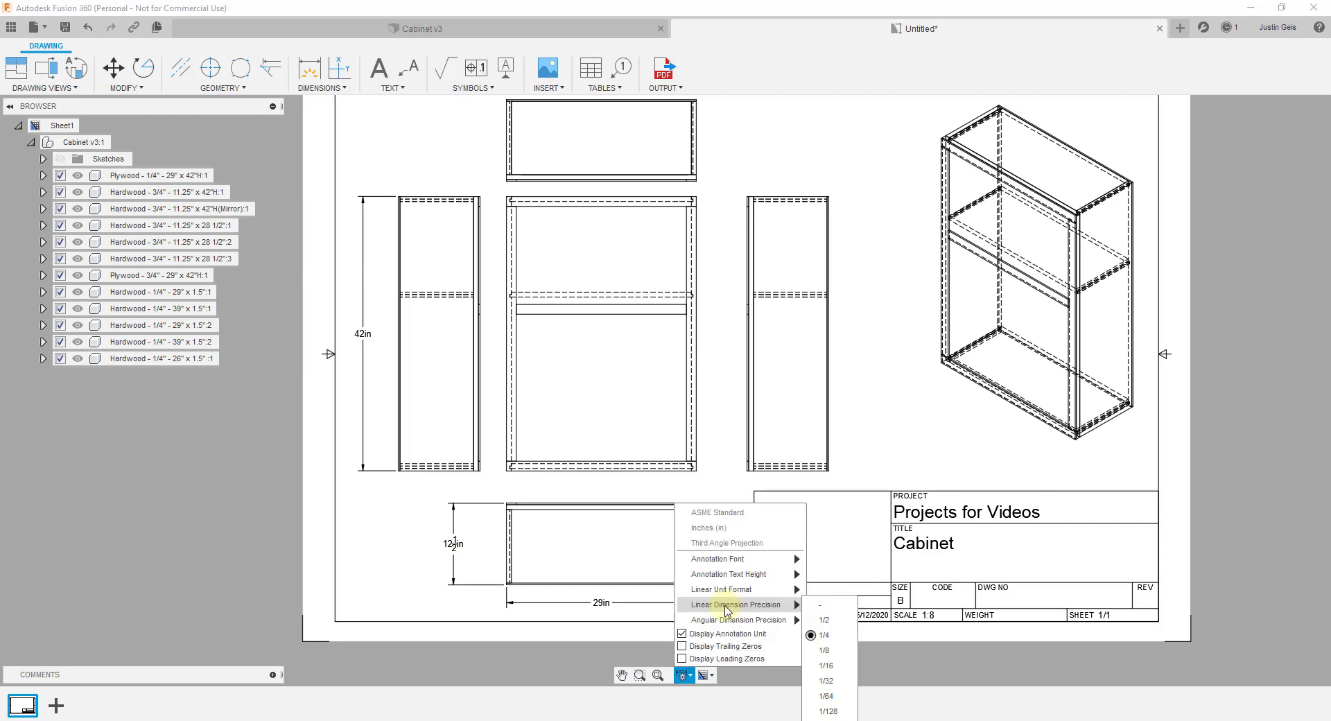
left_click(835, 665)
left_click(683, 674)
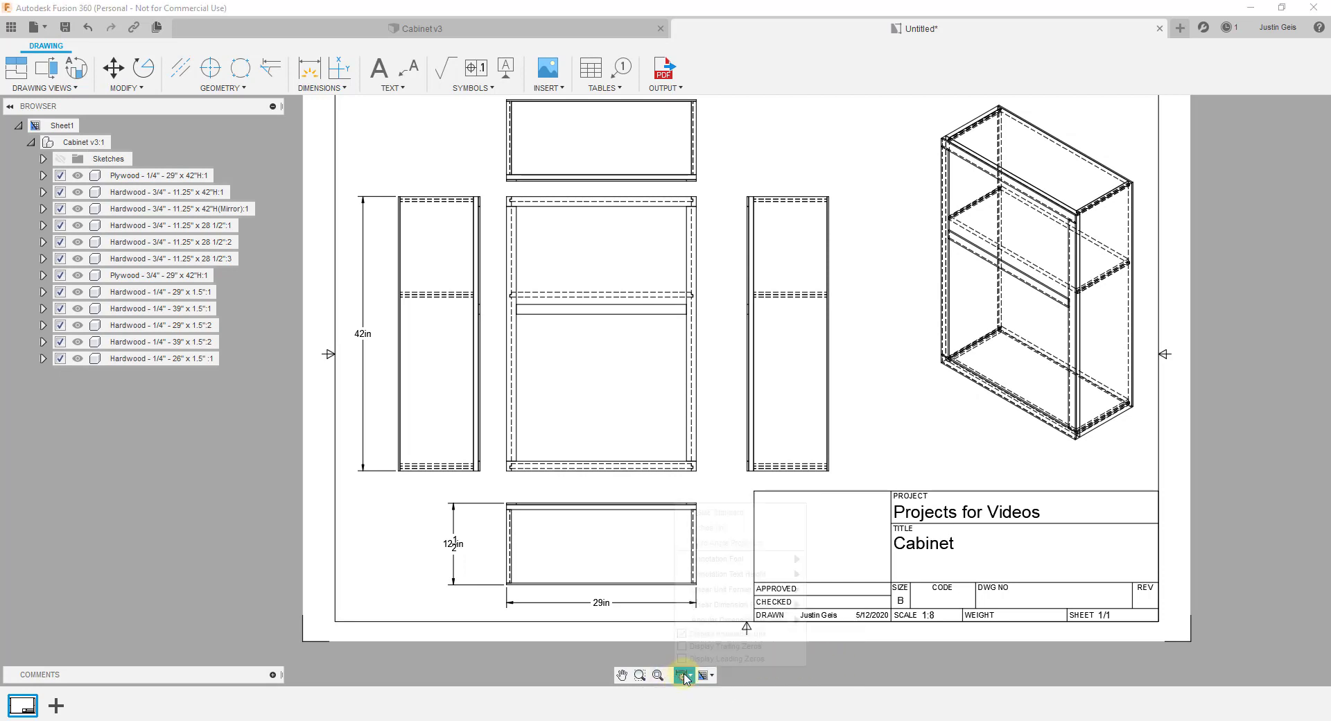
mouse_move(732, 621)
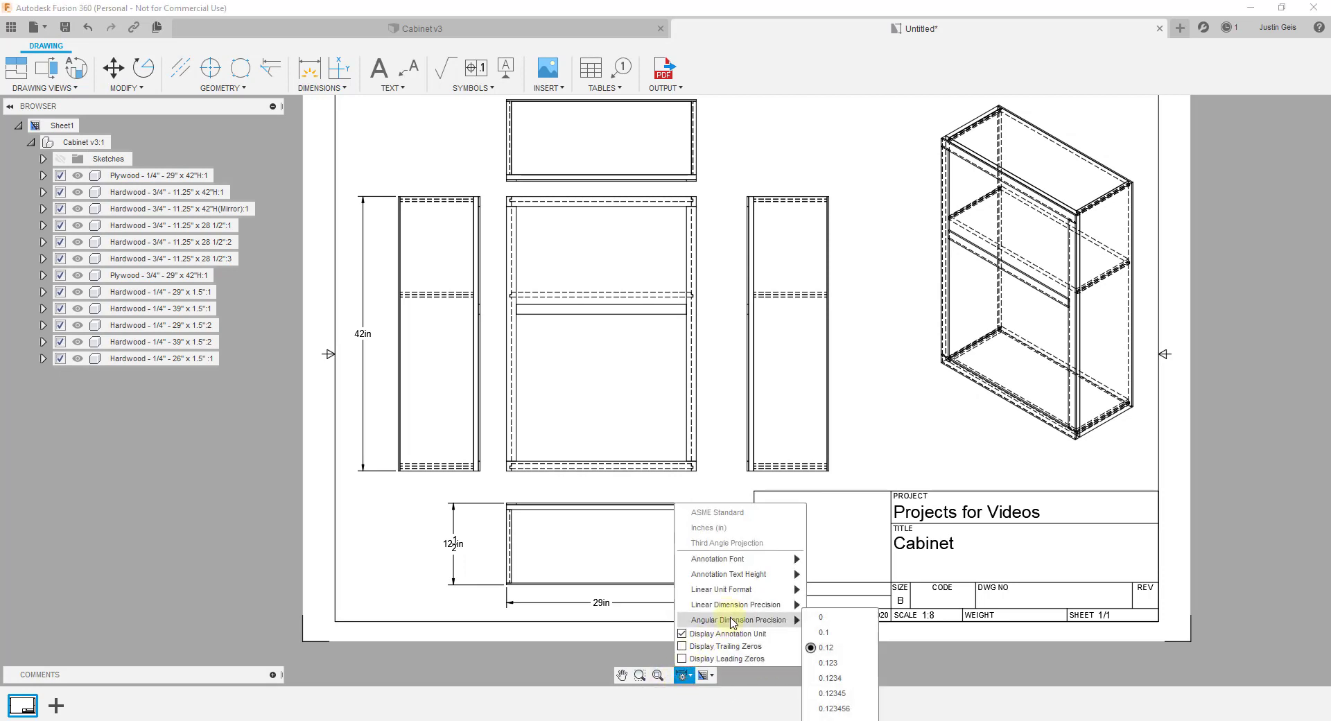
left_click(908, 446)
scroll(898, 439, "down", 2)
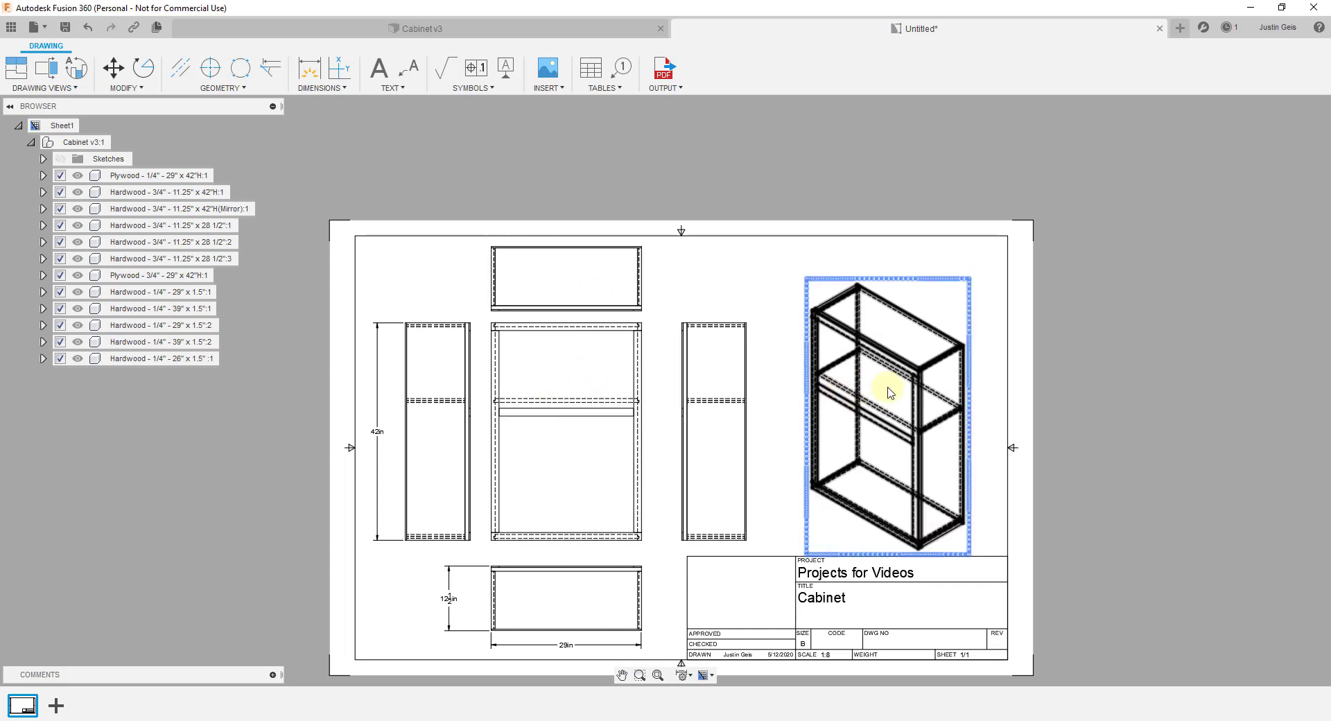
Change the isometric view's style to shaded with hidden edges
double_click(915, 423)
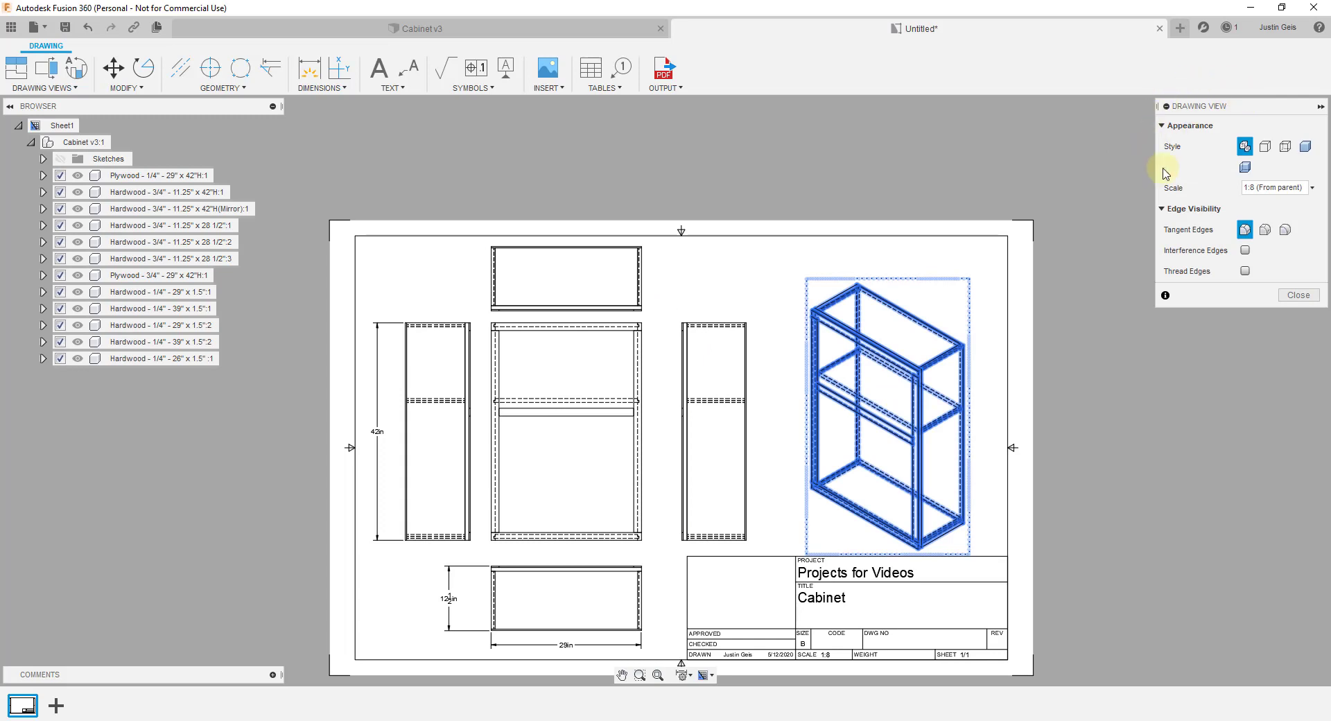
left_click(1245, 167)
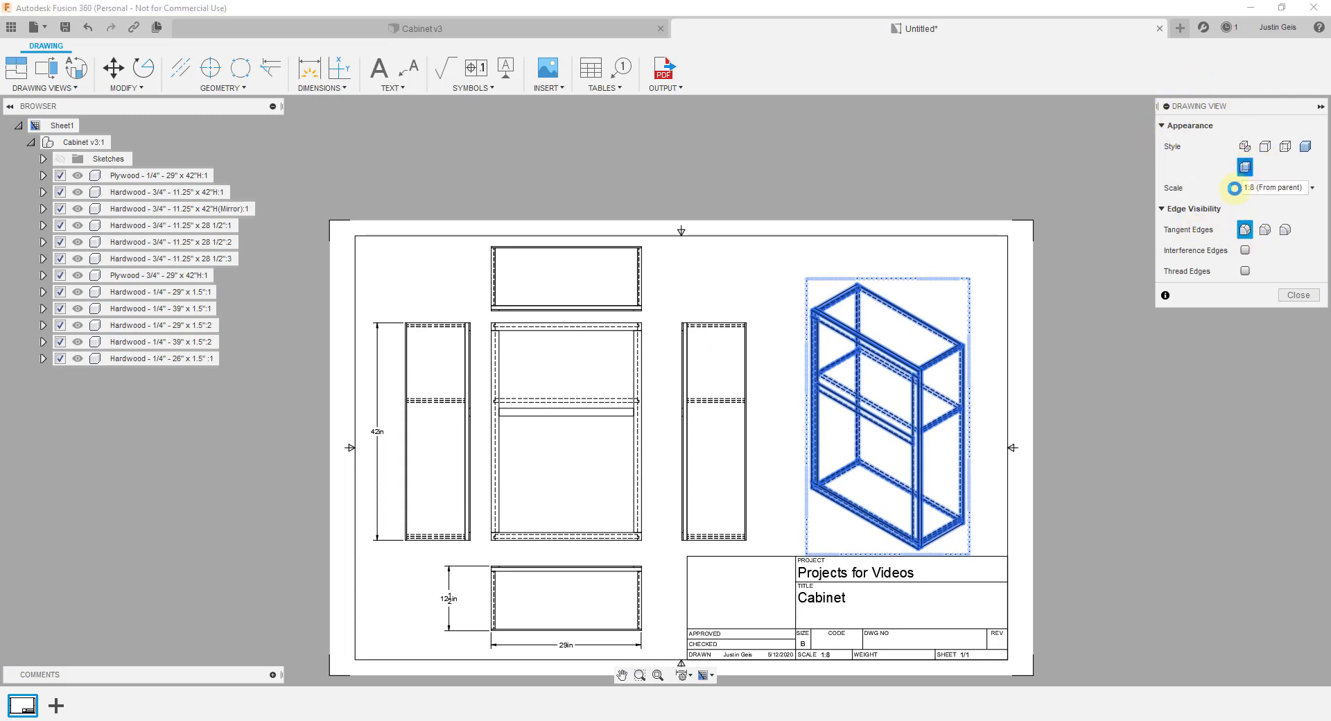
left_click(1298, 295)
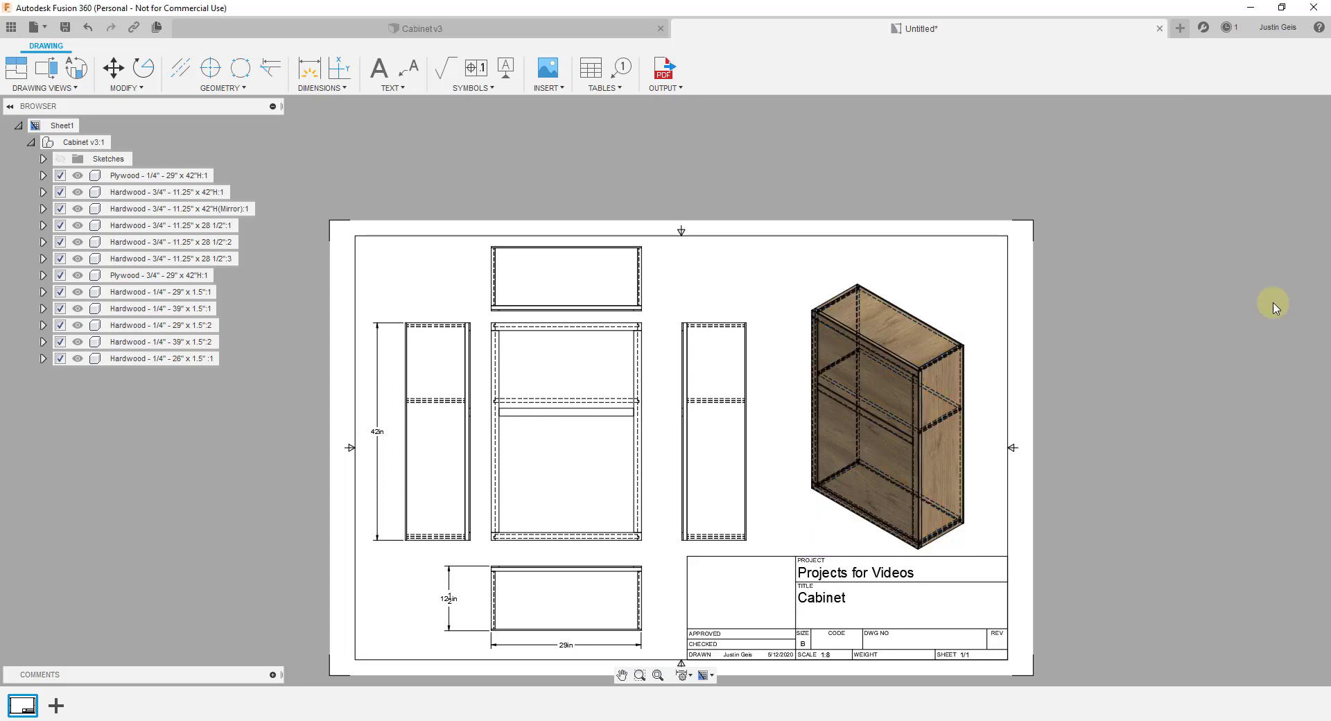
scroll(1005, 500, "up", 1)
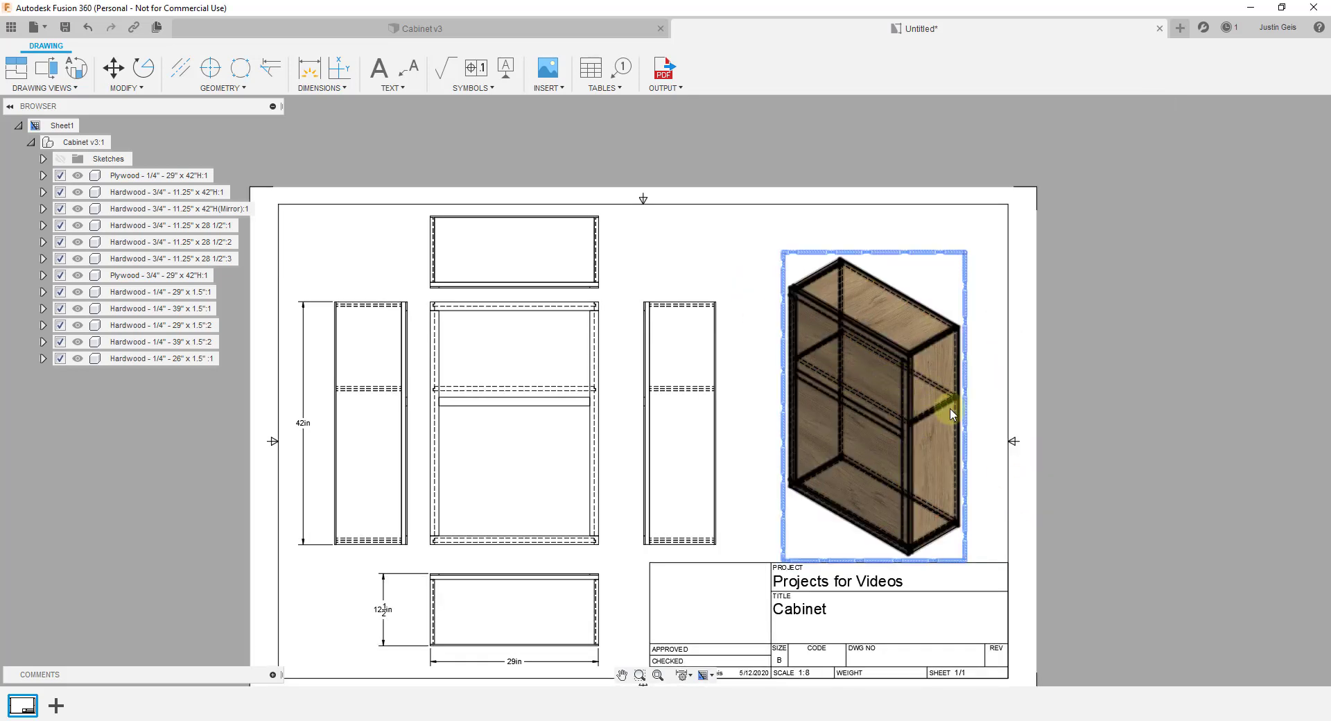
scroll(947, 416, "down", 2)
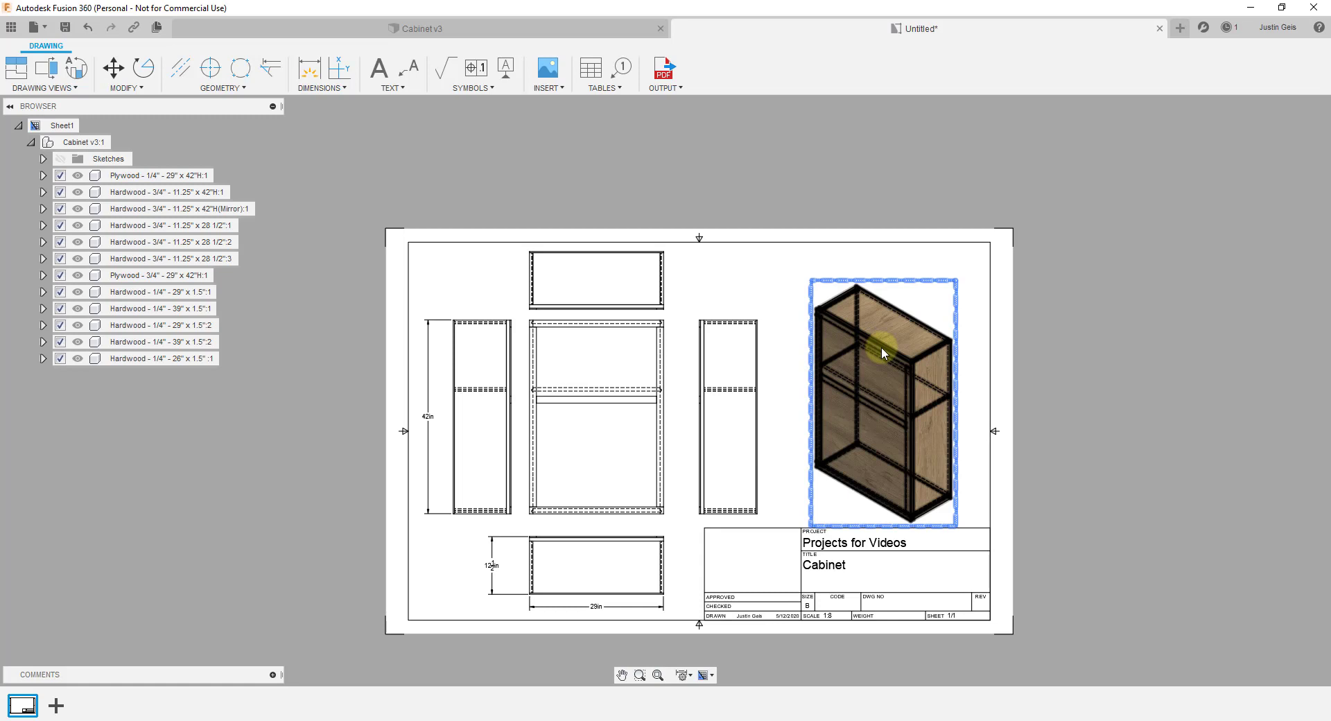
scroll(828, 363, "down", 1)
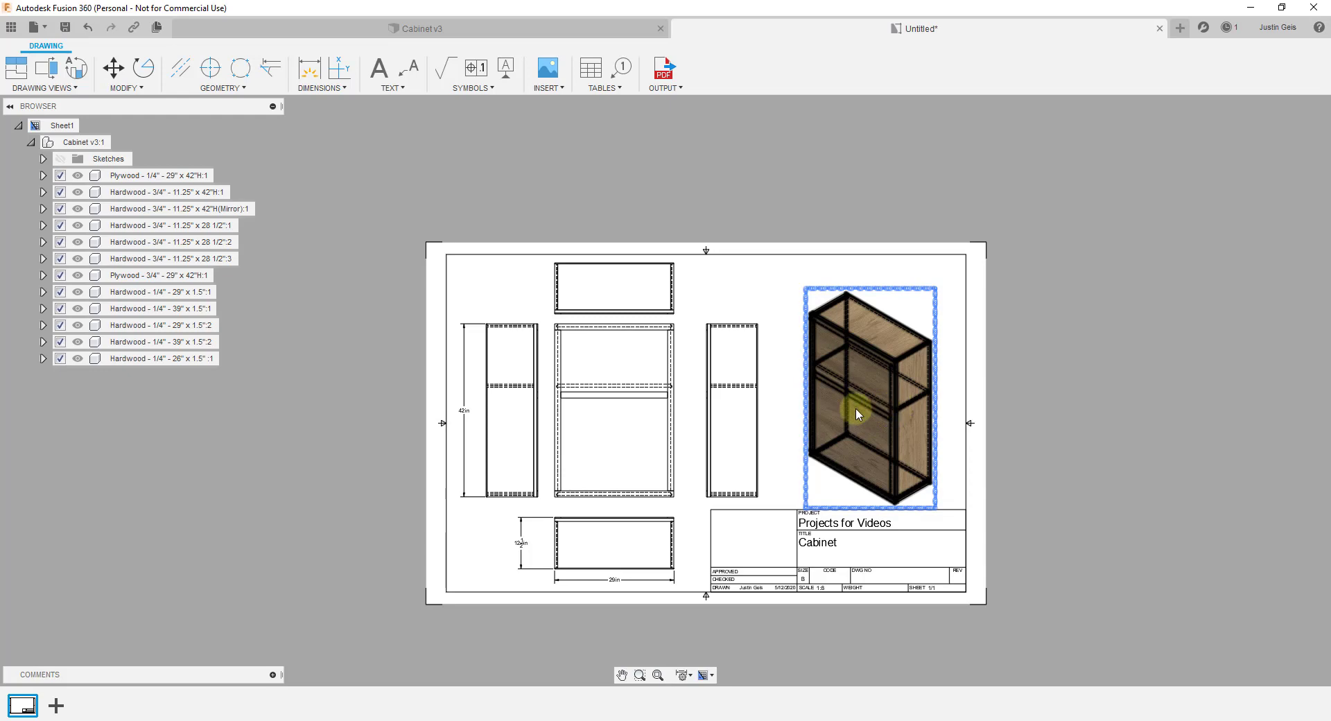
scroll(633, 391, "up", 5)
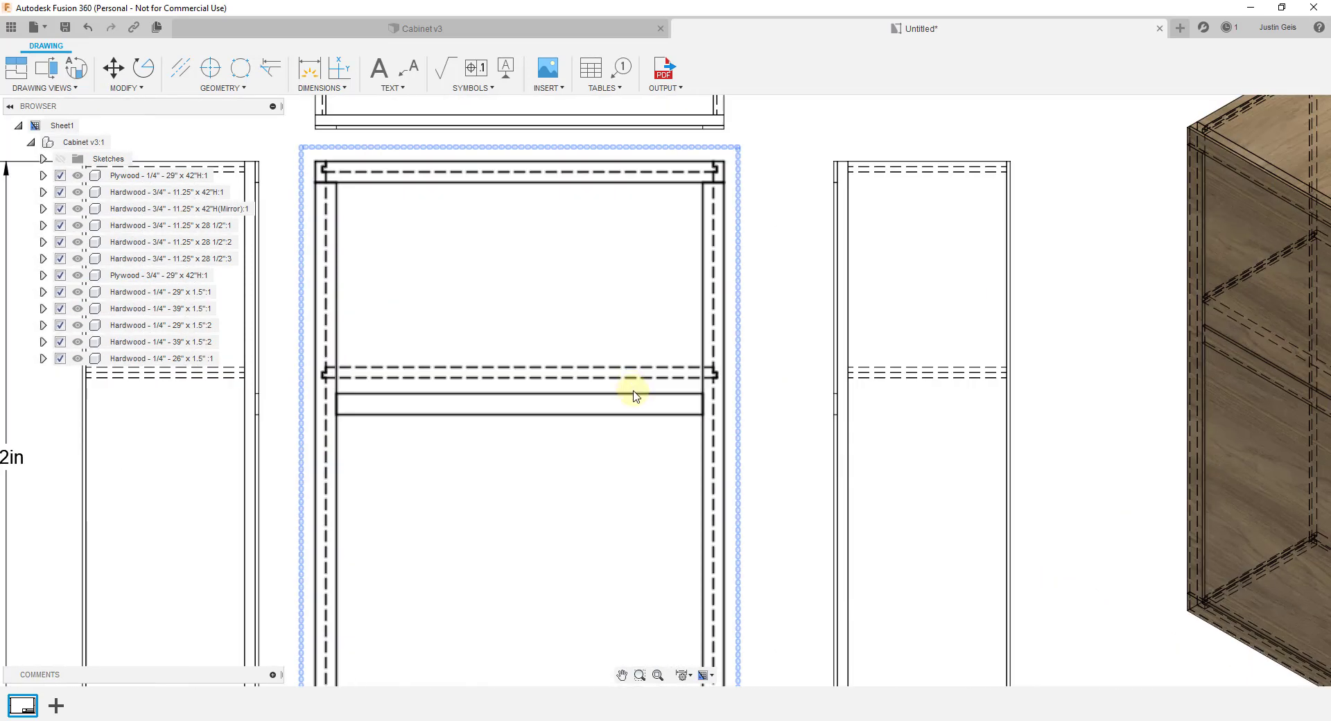
scroll(603, 379, "down", 8)
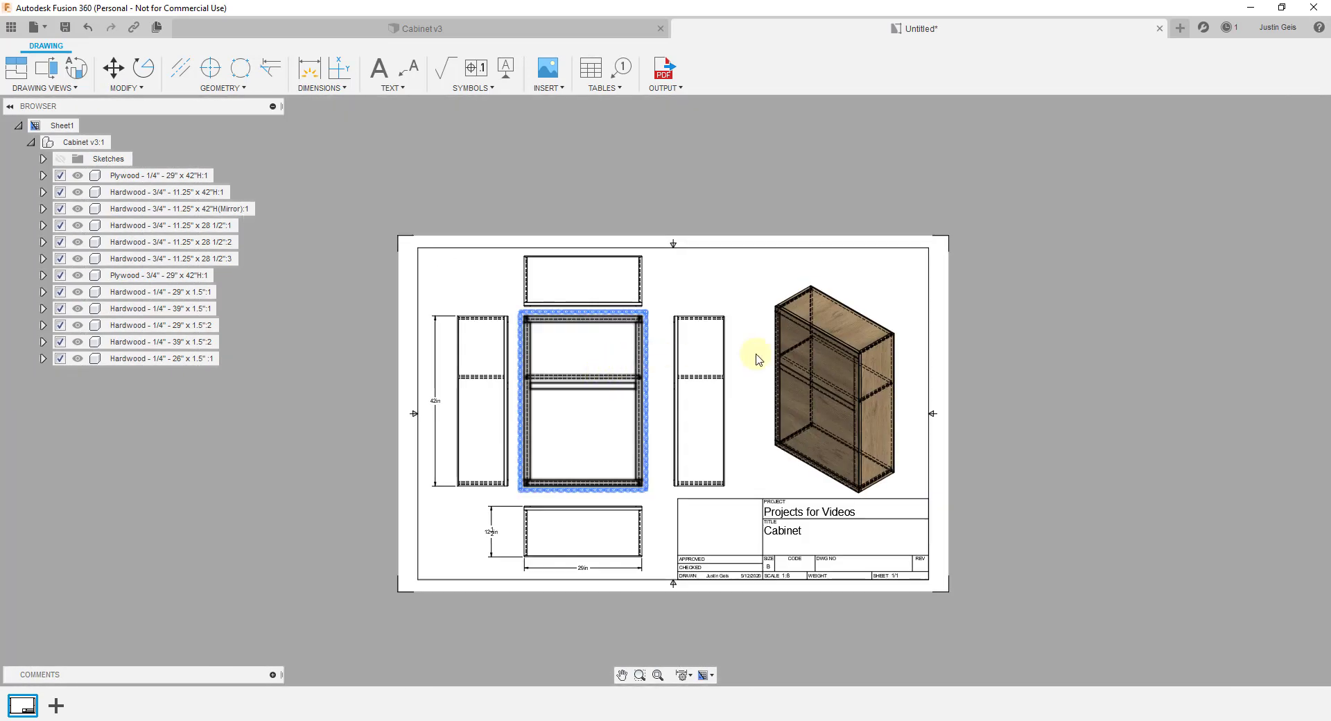
Add a second sheet and place a Front base view of the cabinet at 1:16 scale in its upper-left area
left_click(71, 707)
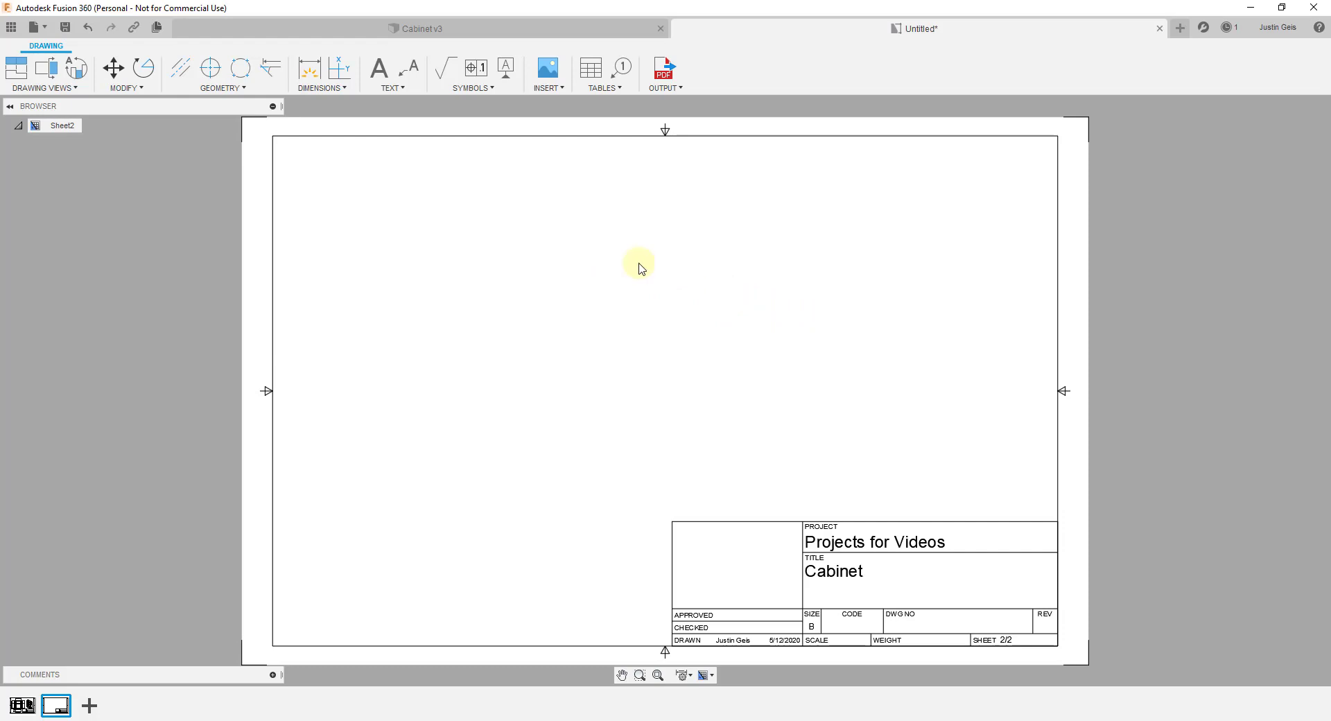
left_click(45, 88)
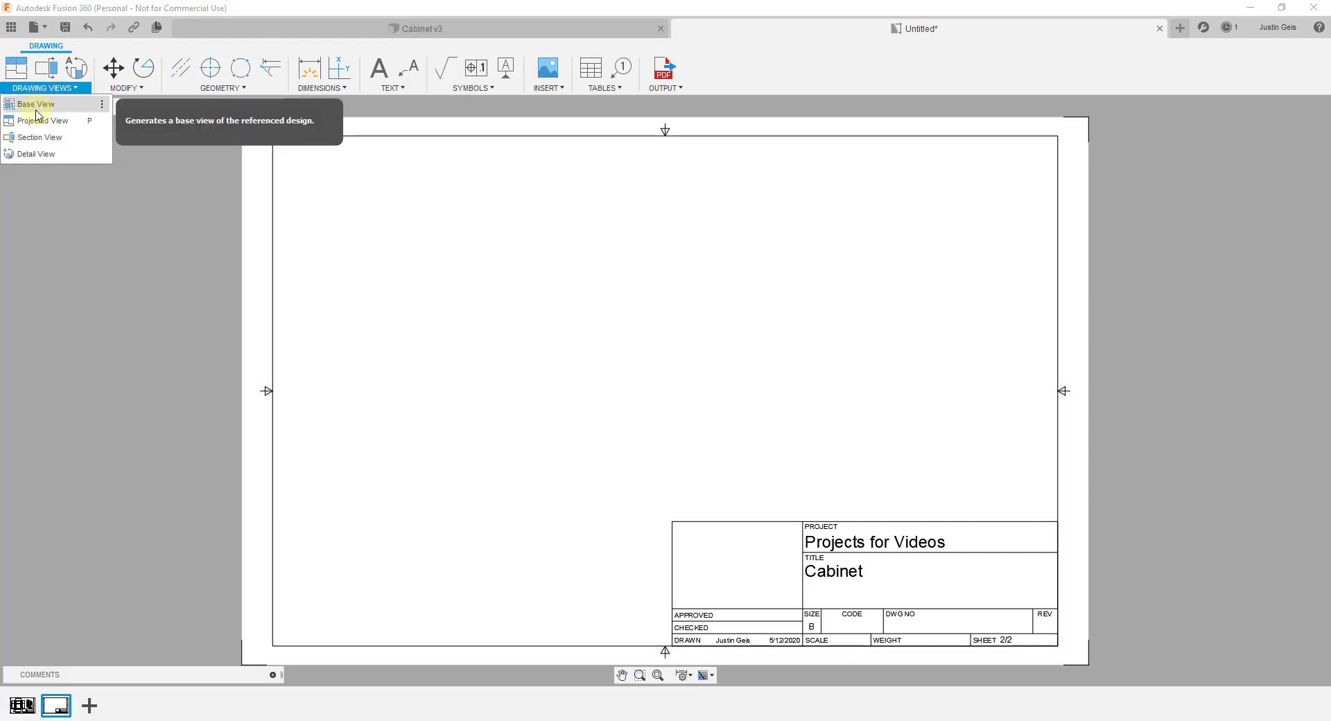
left_click(40, 106)
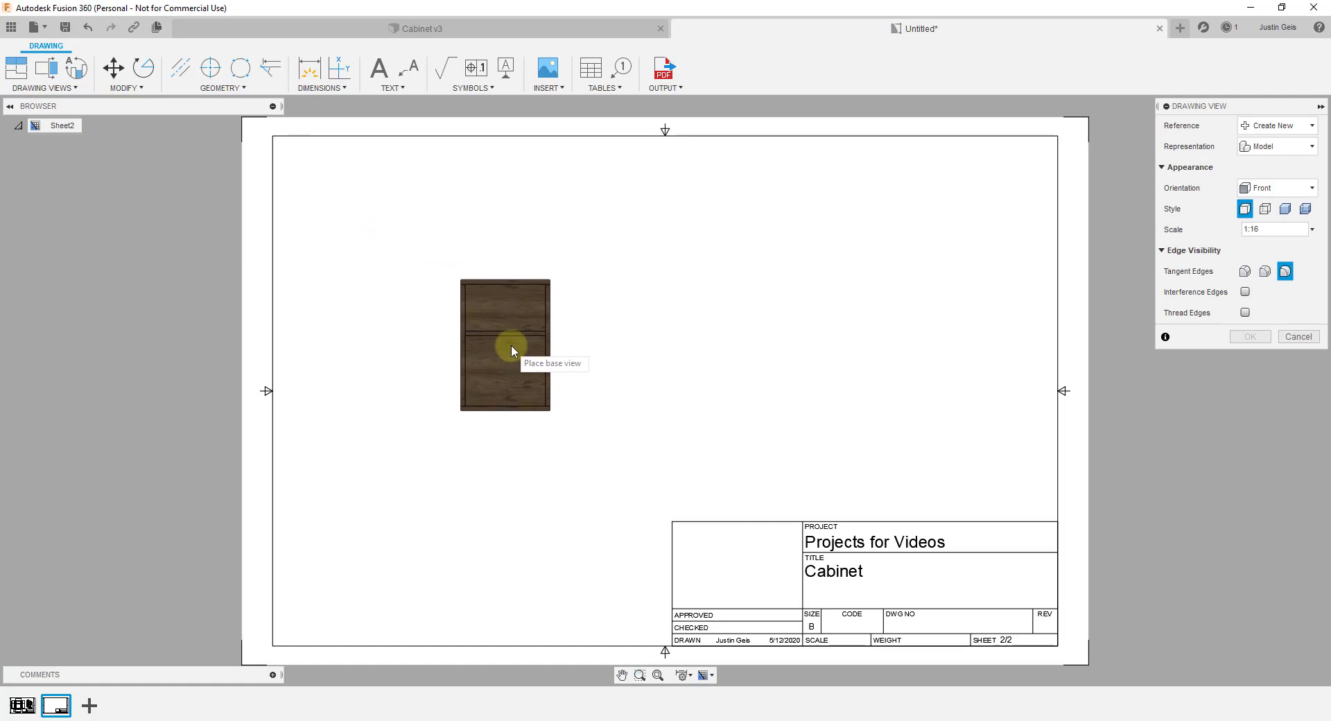
left_click(510, 337)
left_click(21, 705)
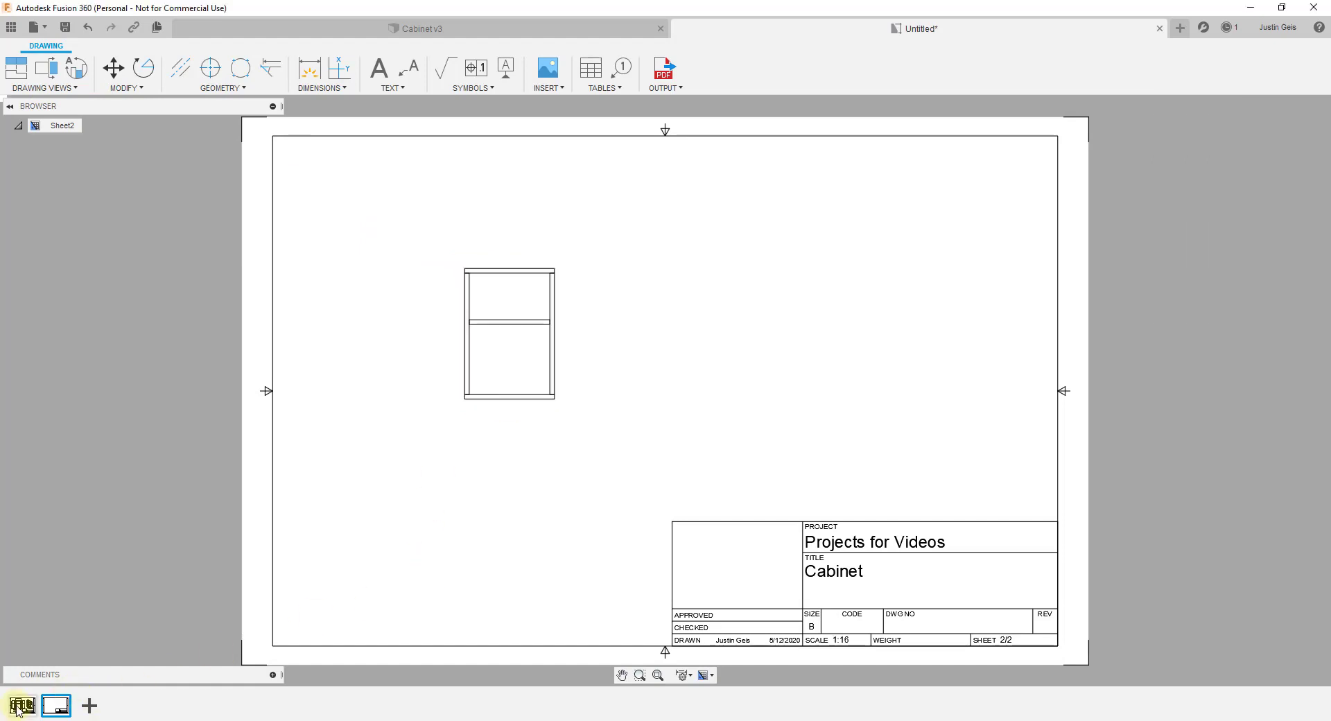
left_click(55, 707)
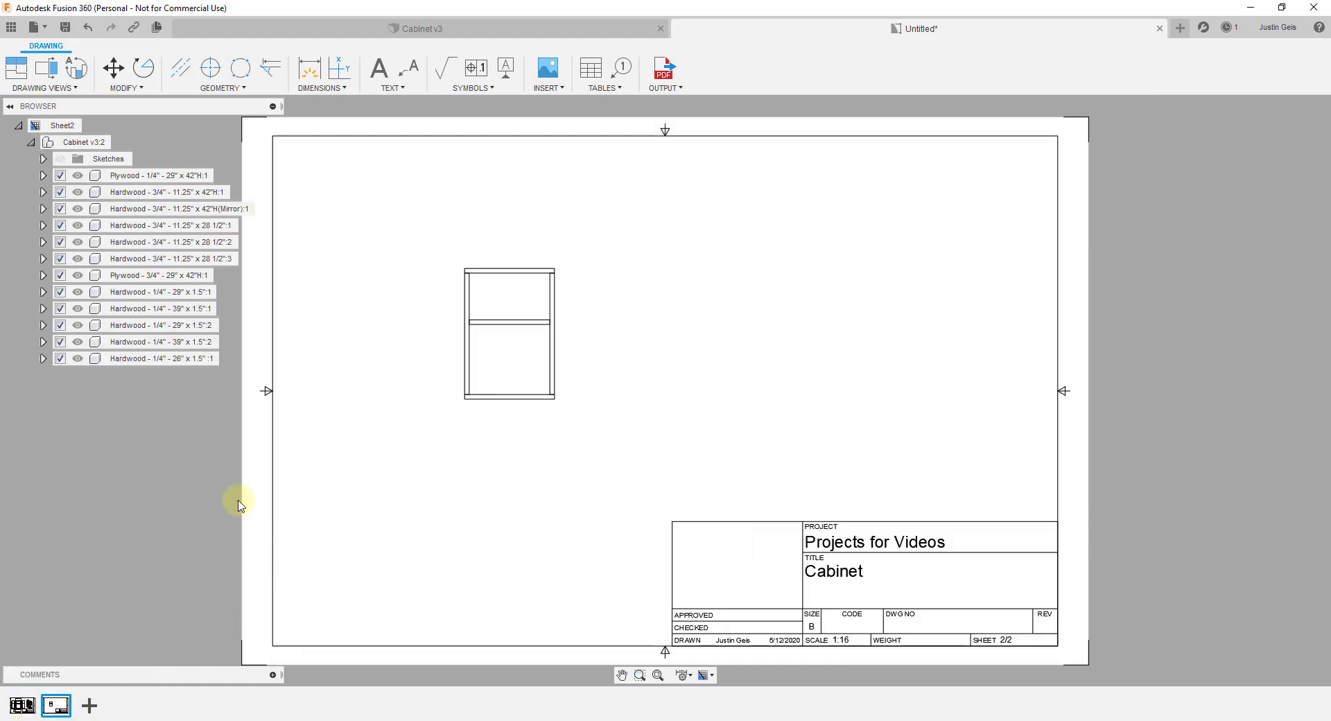
Set the scale of the second sheet's front view to 1:8
scroll(535, 329, "up", 5)
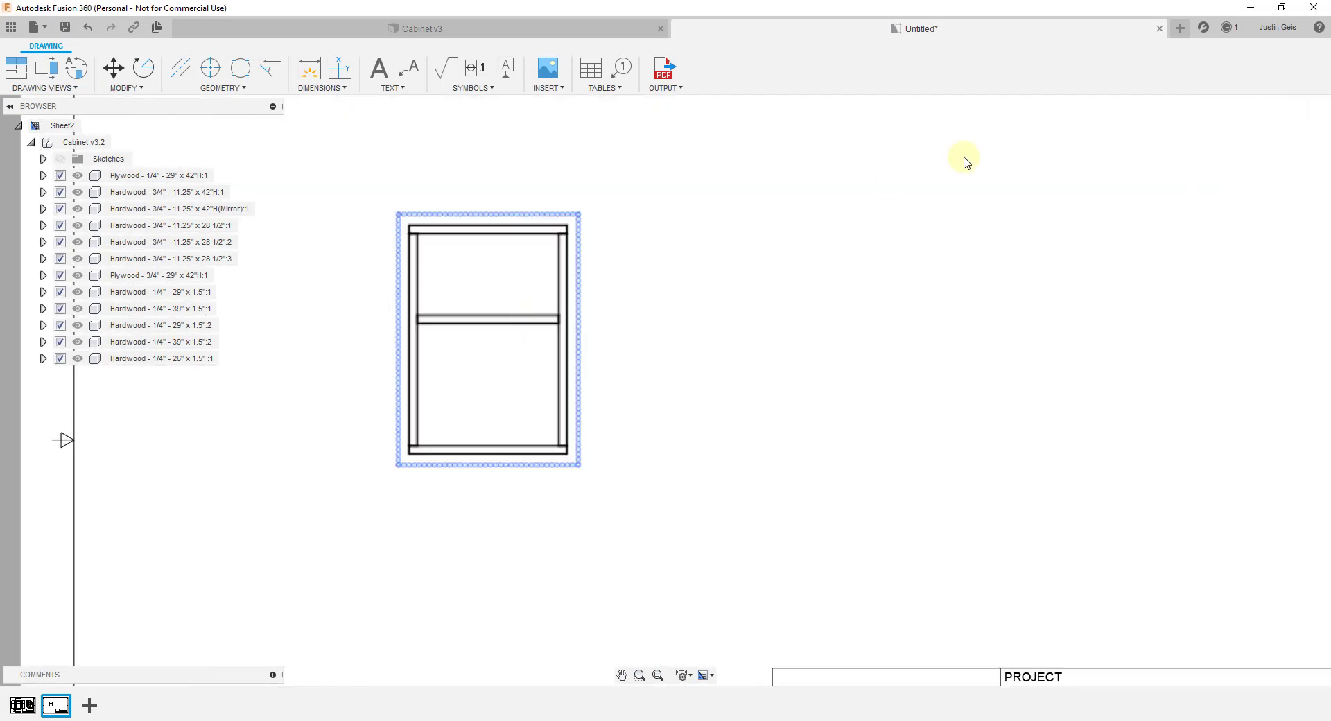
double_click(513, 332)
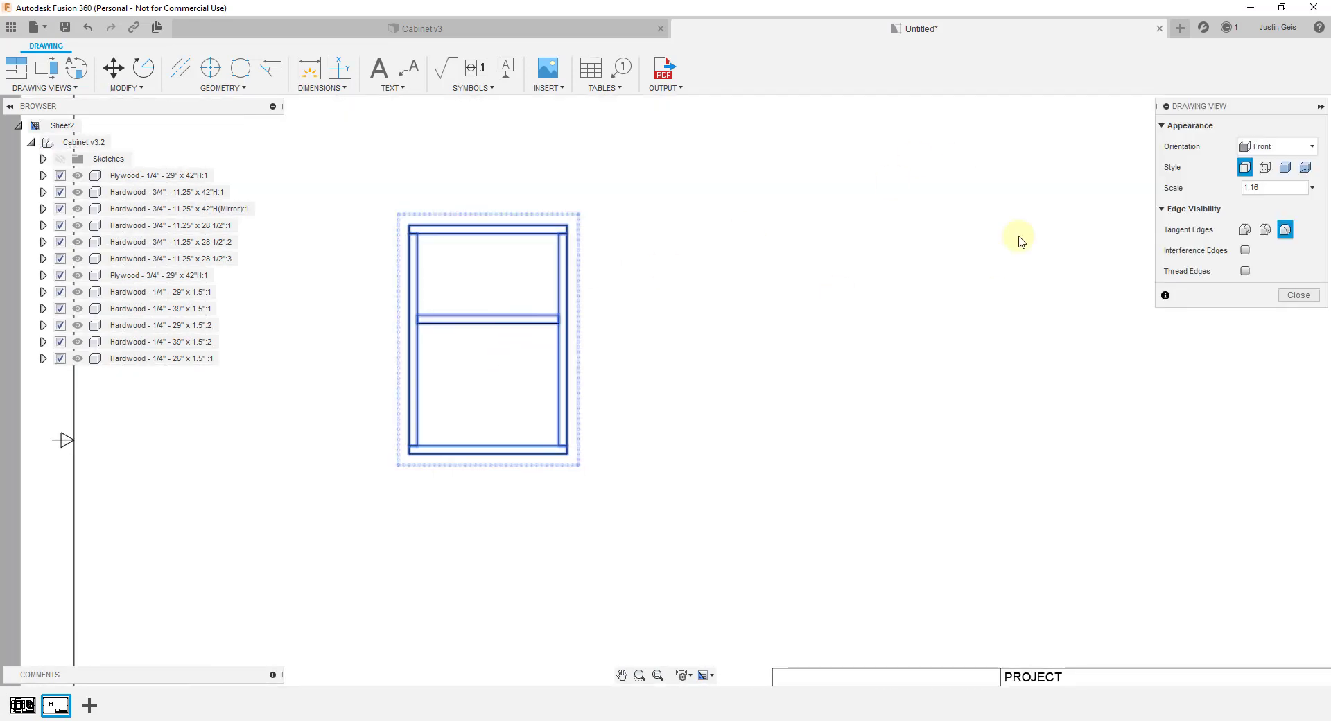
left_click(1312, 188)
left_click(1275, 148)
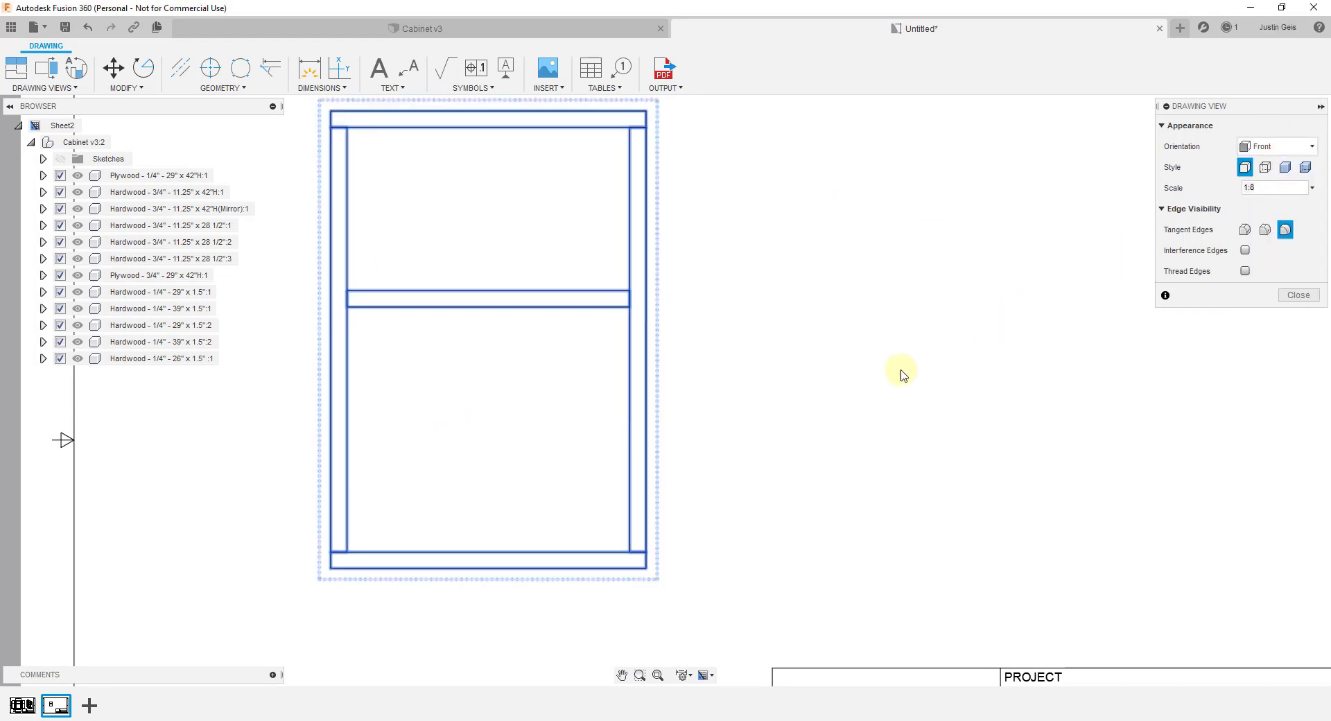
scroll(720, 370, "down", 2)
scroll(717, 274, "up", 1)
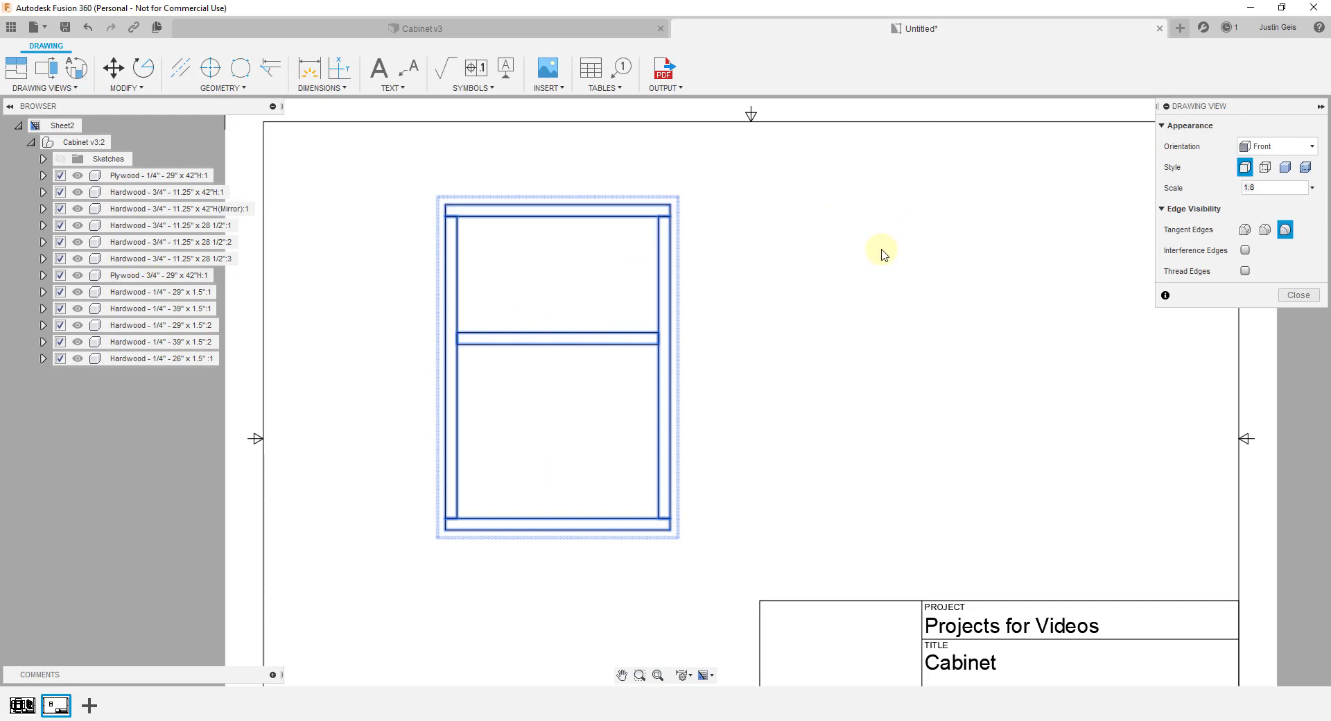
left_click(1293, 298)
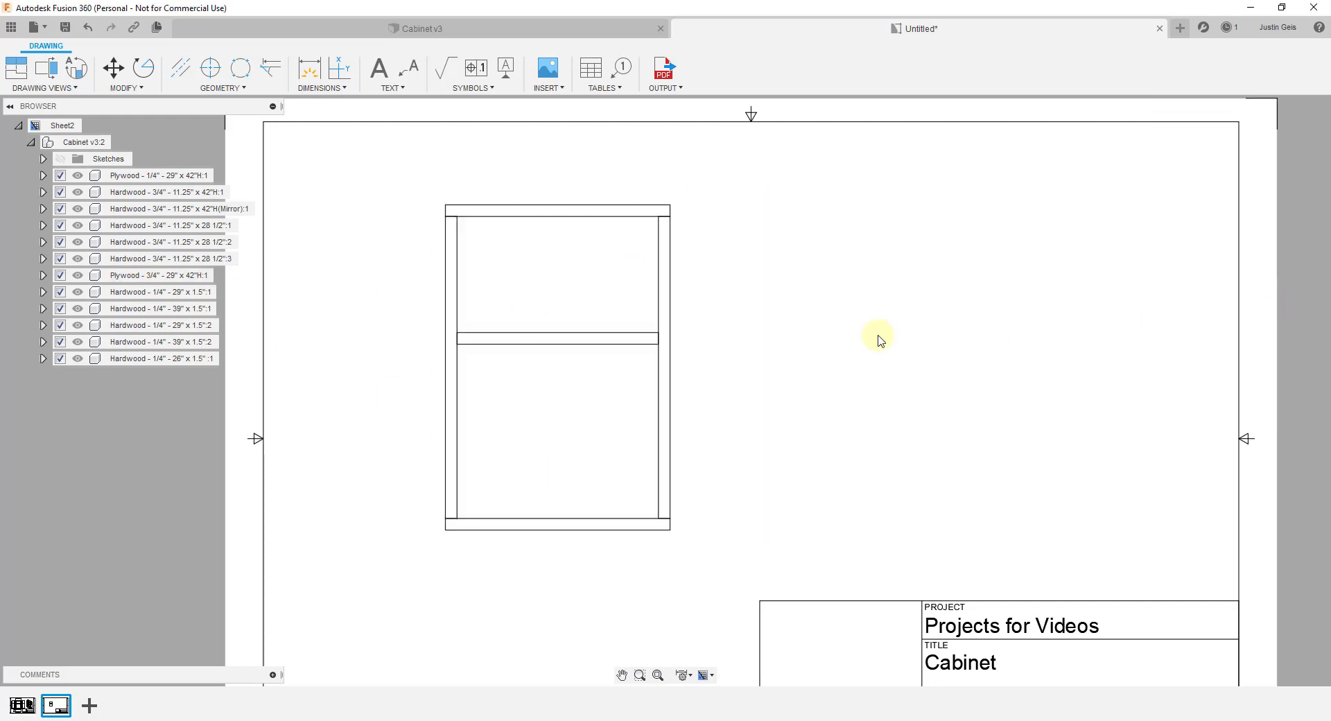
Hide the 3/4" plywood component and the five 1/4" hardwood components below it in the second sheet's view
scroll(630, 374, "down", 3)
scroll(649, 386, "up", 2)
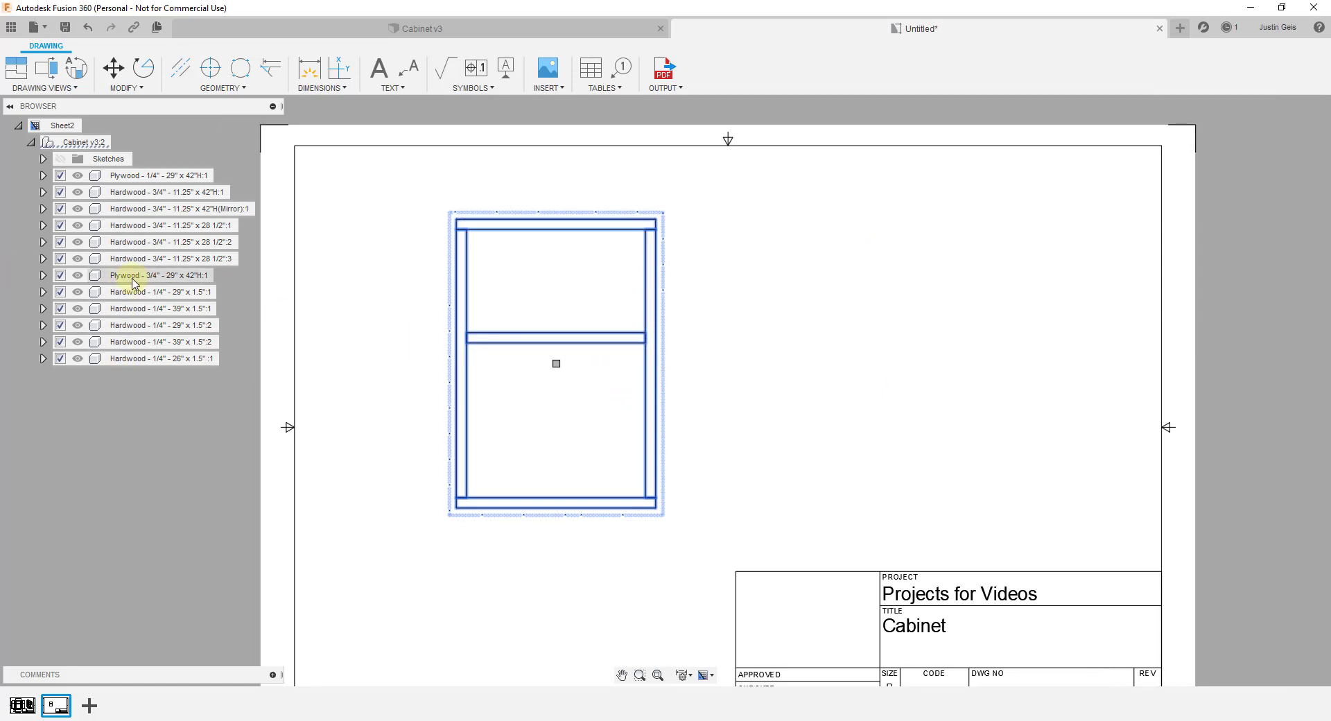
left_click(133, 358)
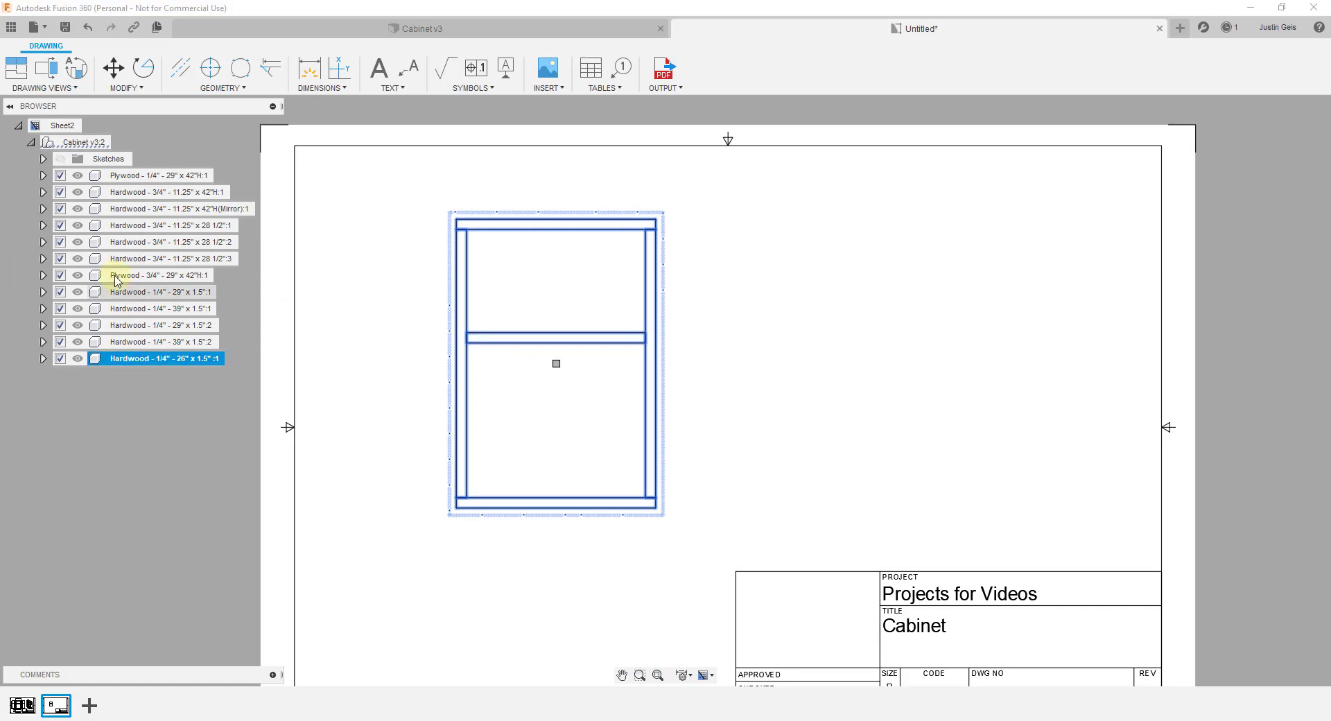
left_click(117, 277, "shift")
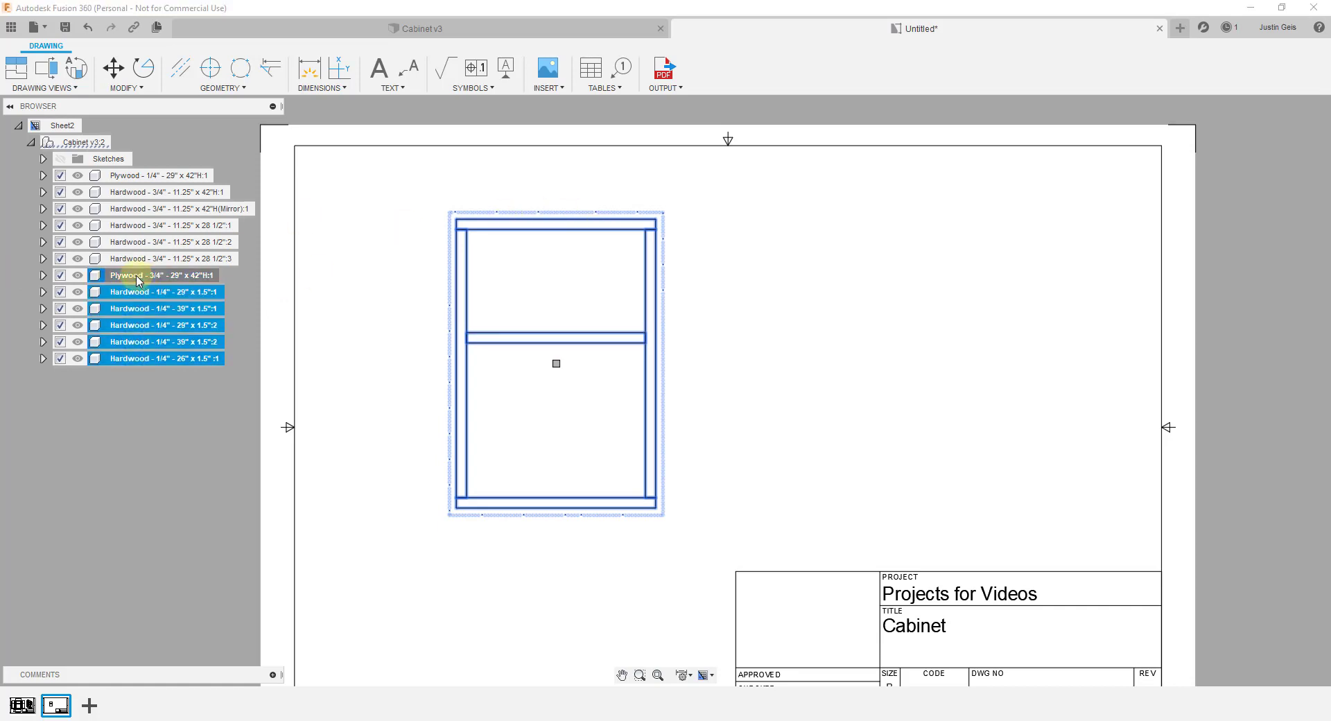
left_click(149, 360)
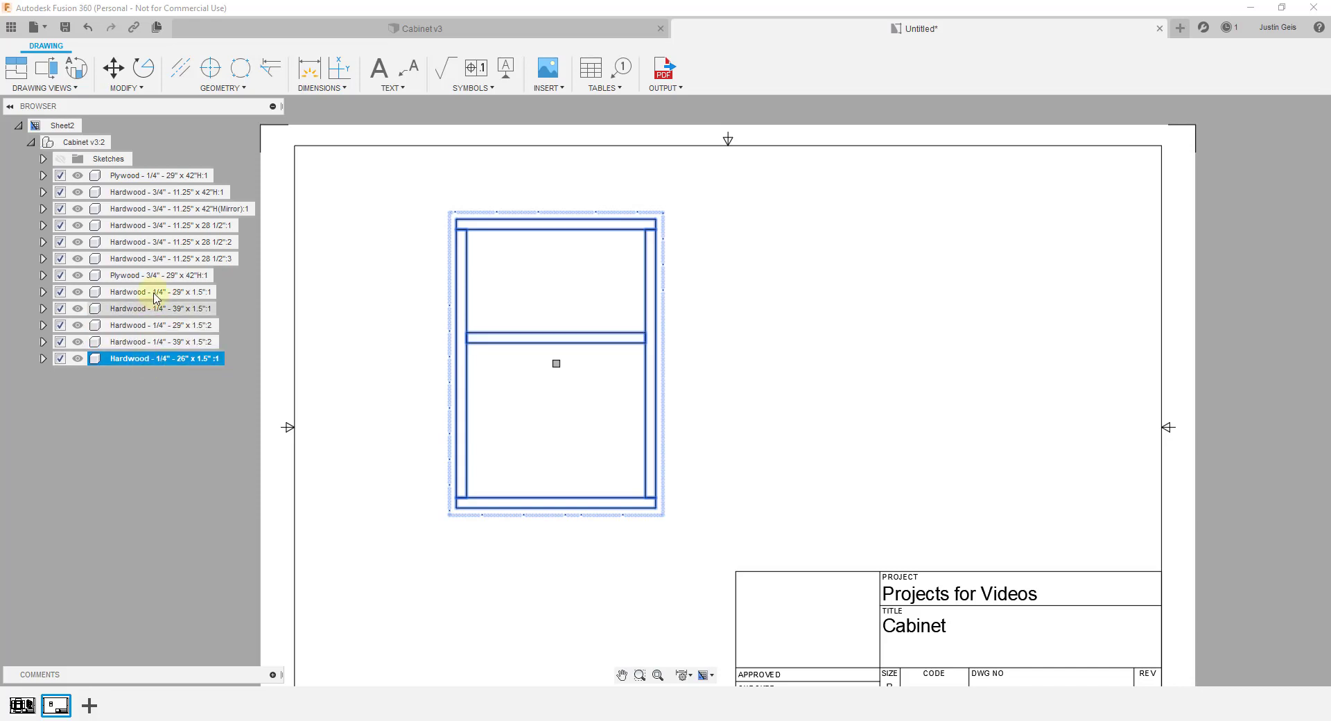
left_click(139, 277, "shift")
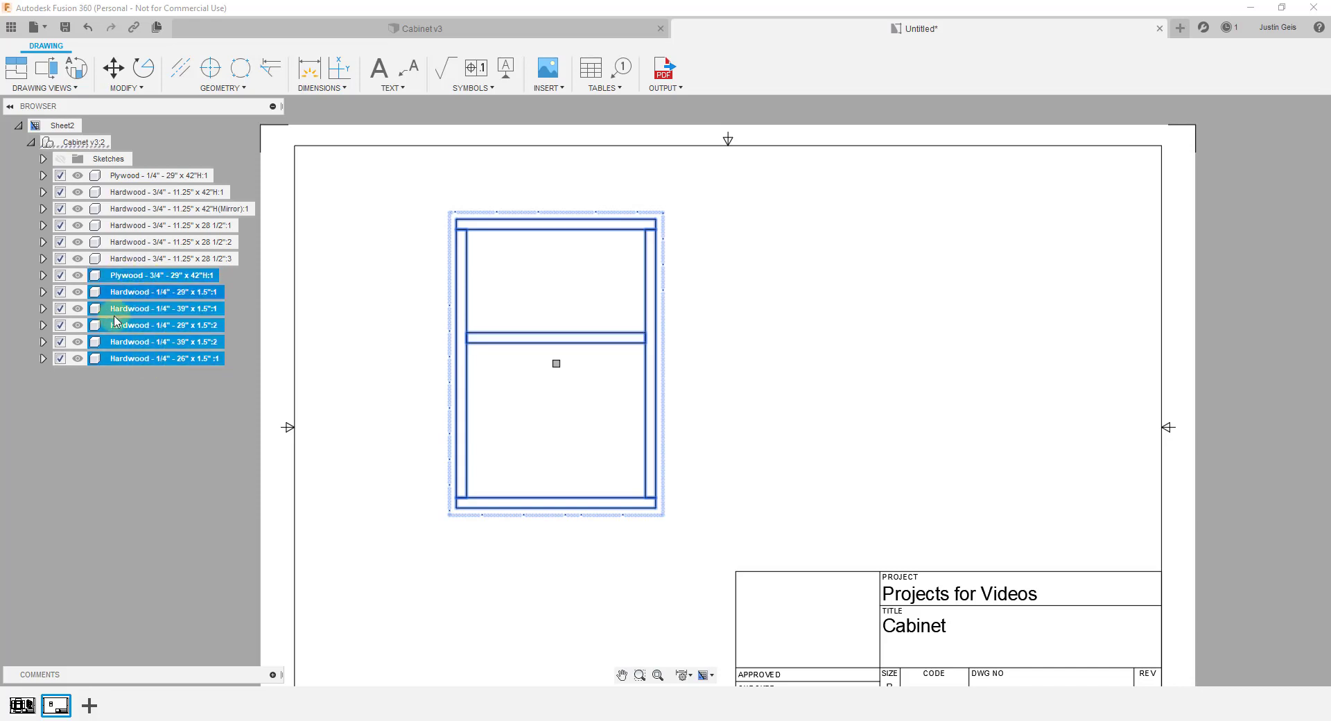
right_click(126, 280)
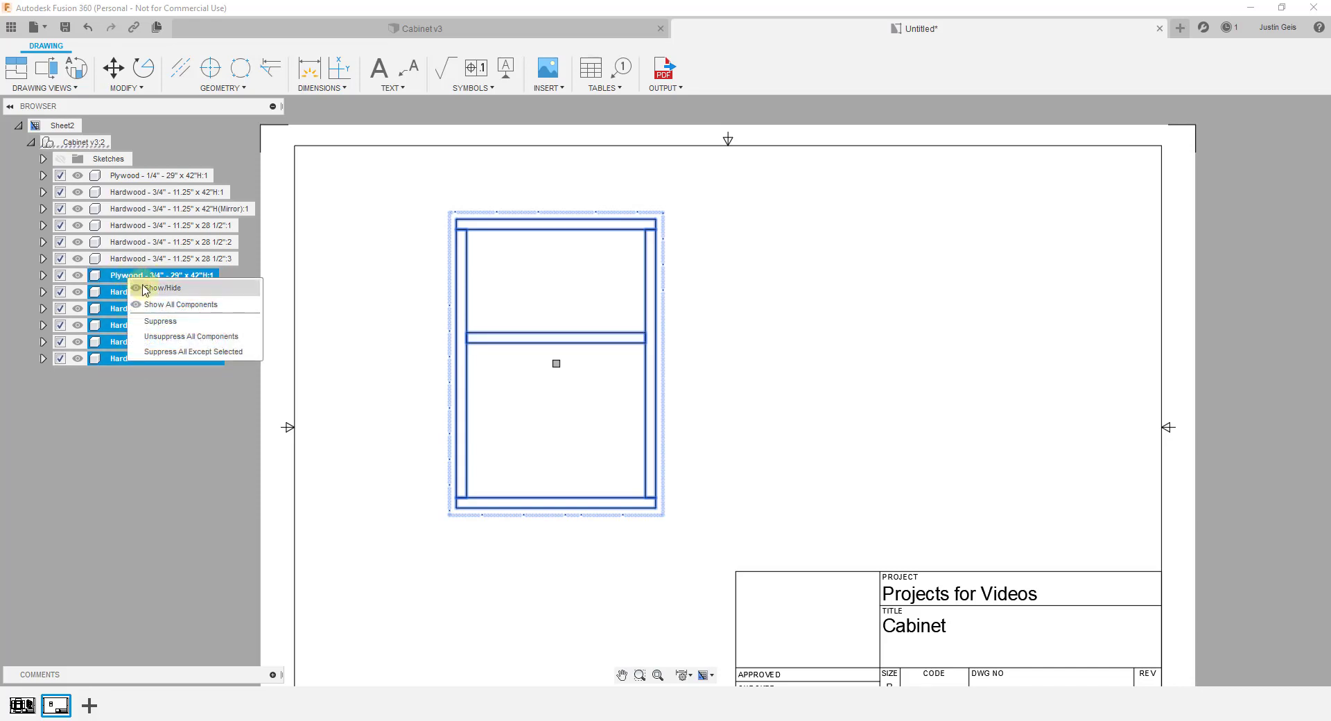
left_click(155, 288)
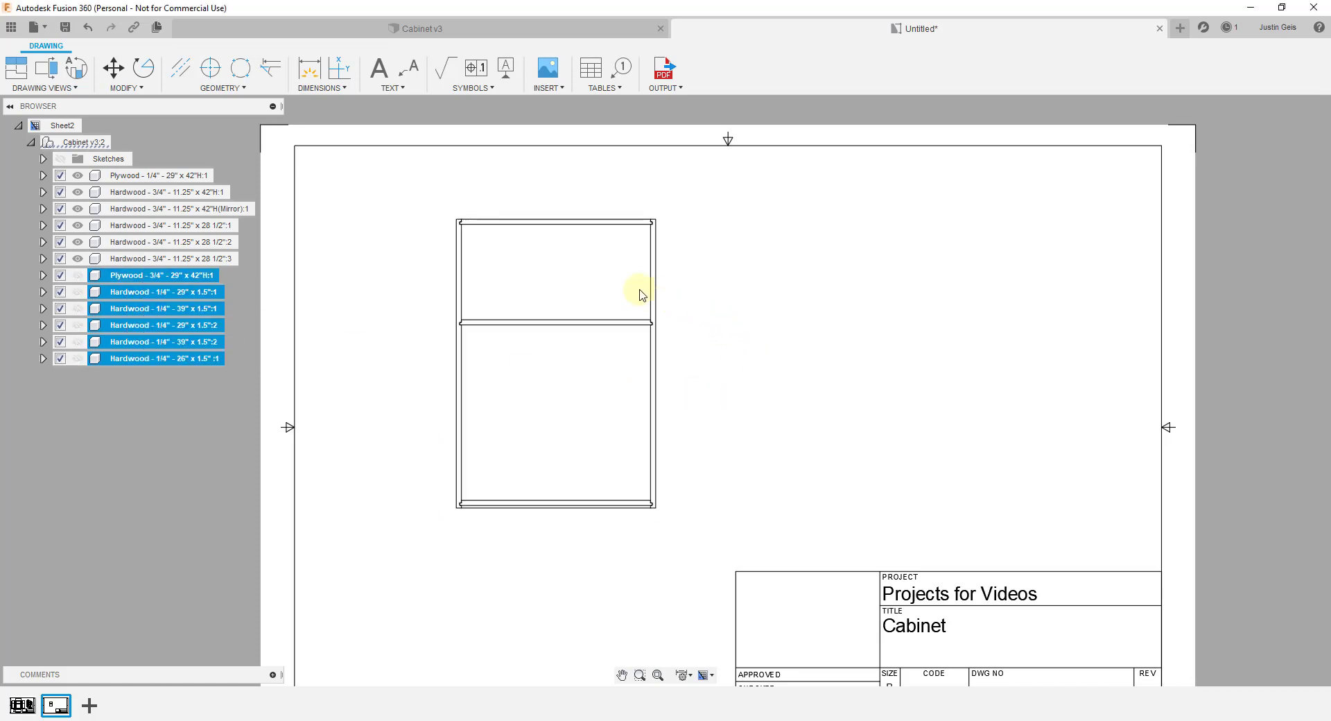
Change the orientation of the second sheet's base view to NE Isometric
scroll(632, 306, "up", 2)
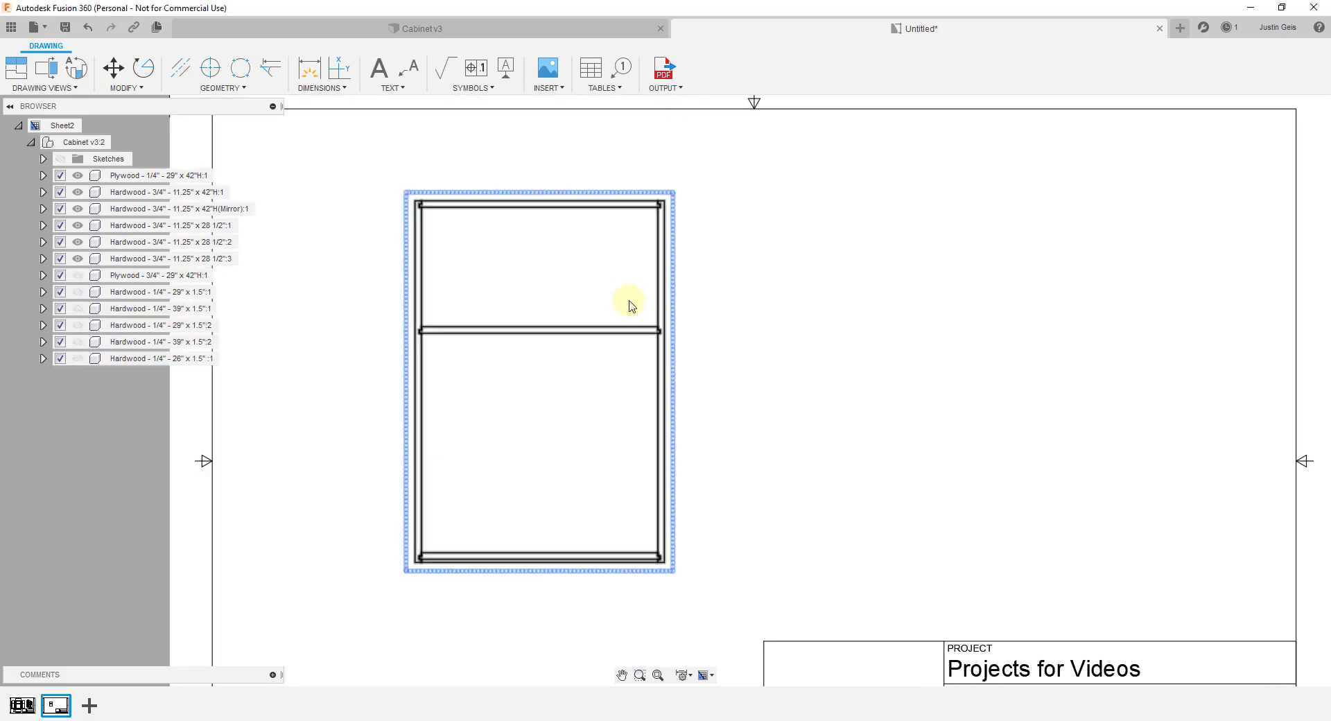
double_click(560, 336)
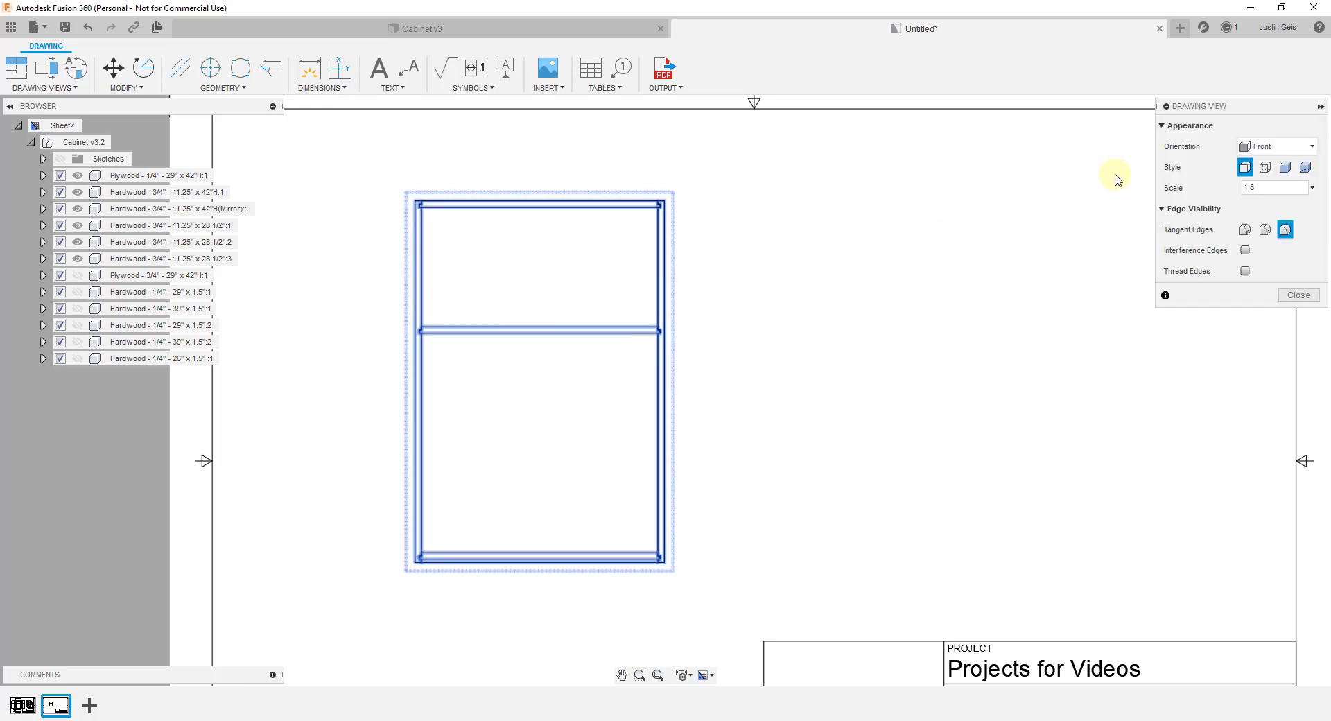
left_click(1258, 147)
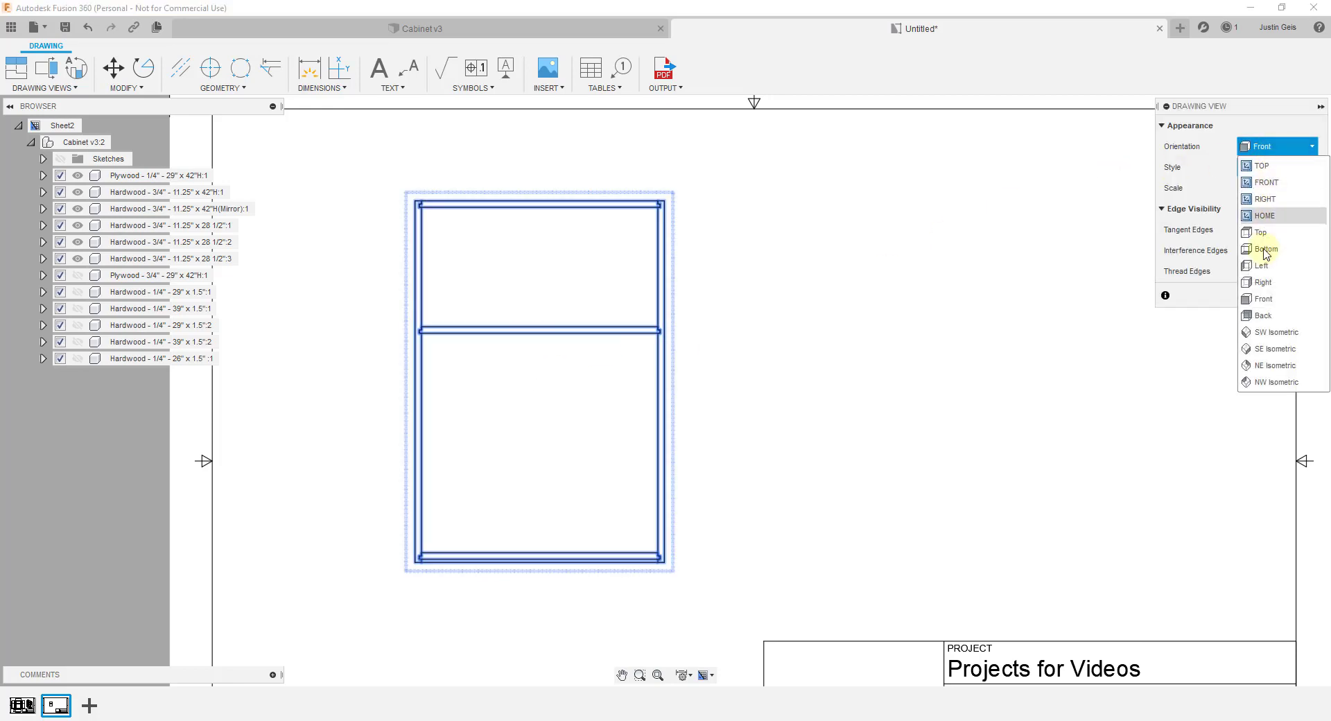
left_click(1276, 365)
scroll(678, 294, "down", 1)
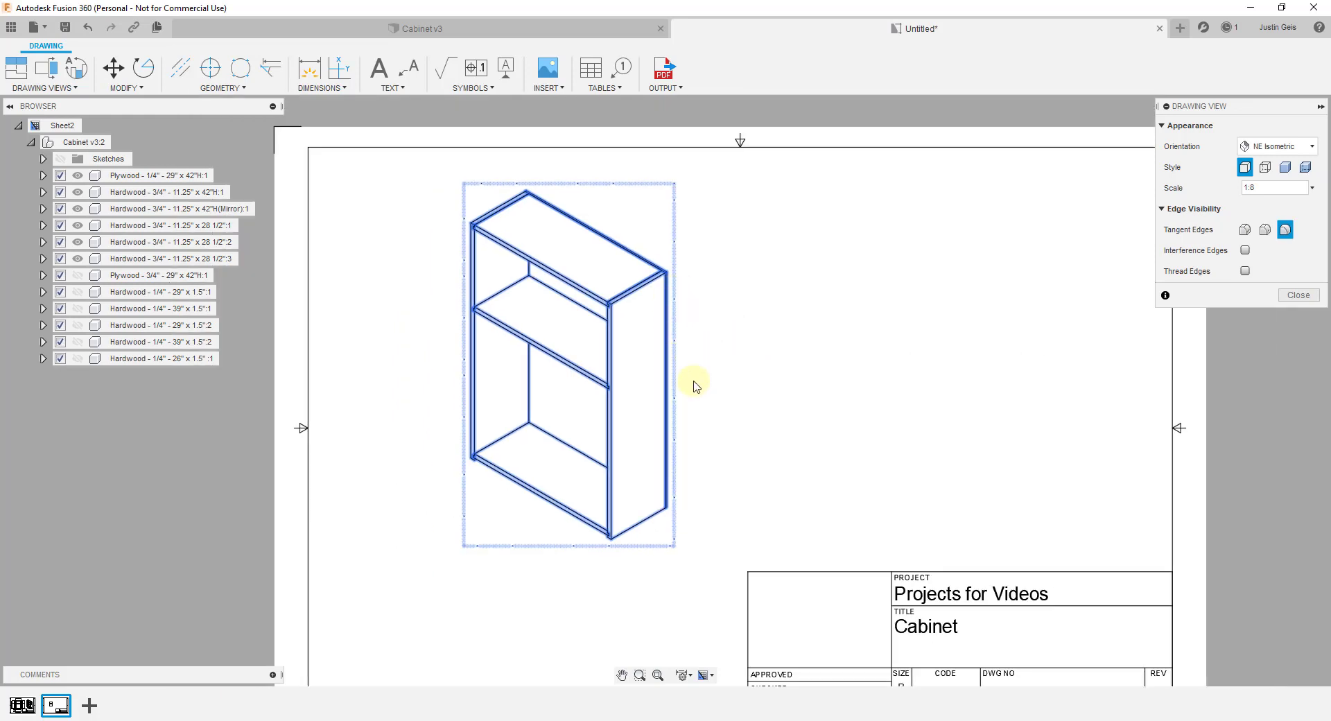
scroll(695, 385, "up", 1)
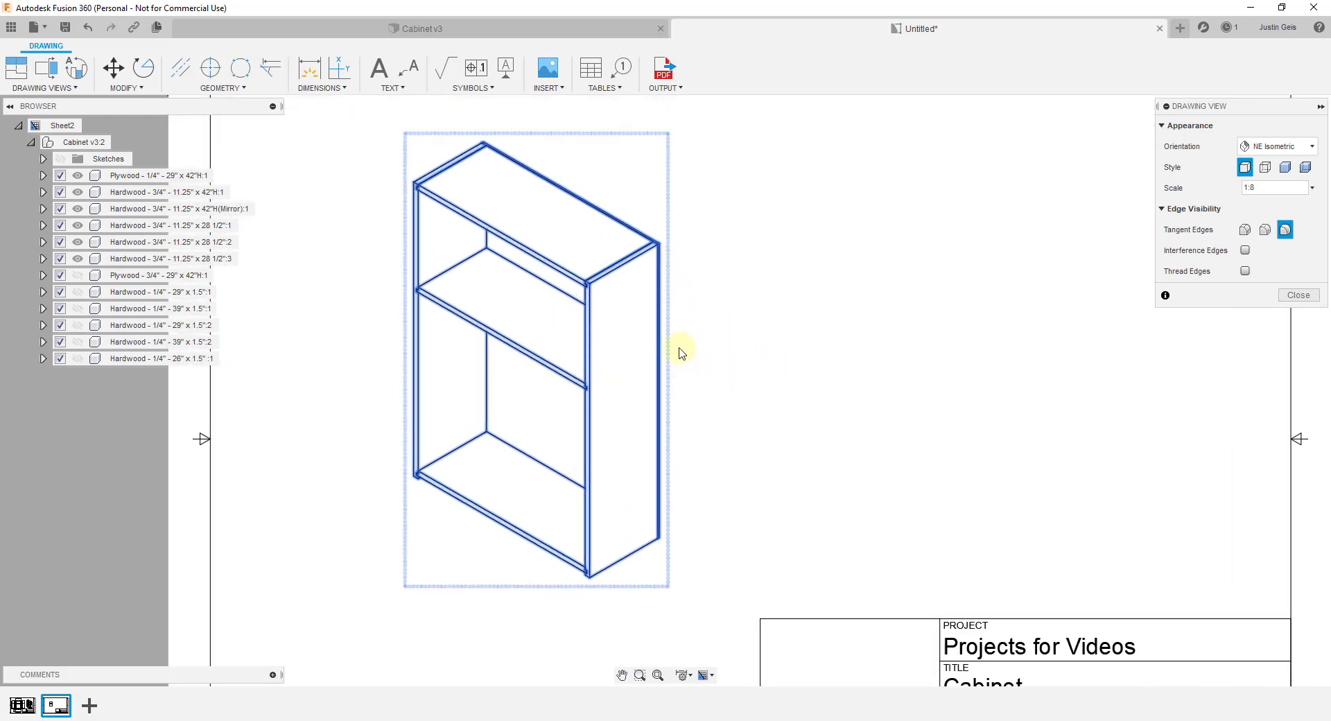
scroll(679, 352, "down", 2)
scroll(645, 336, "up", 1)
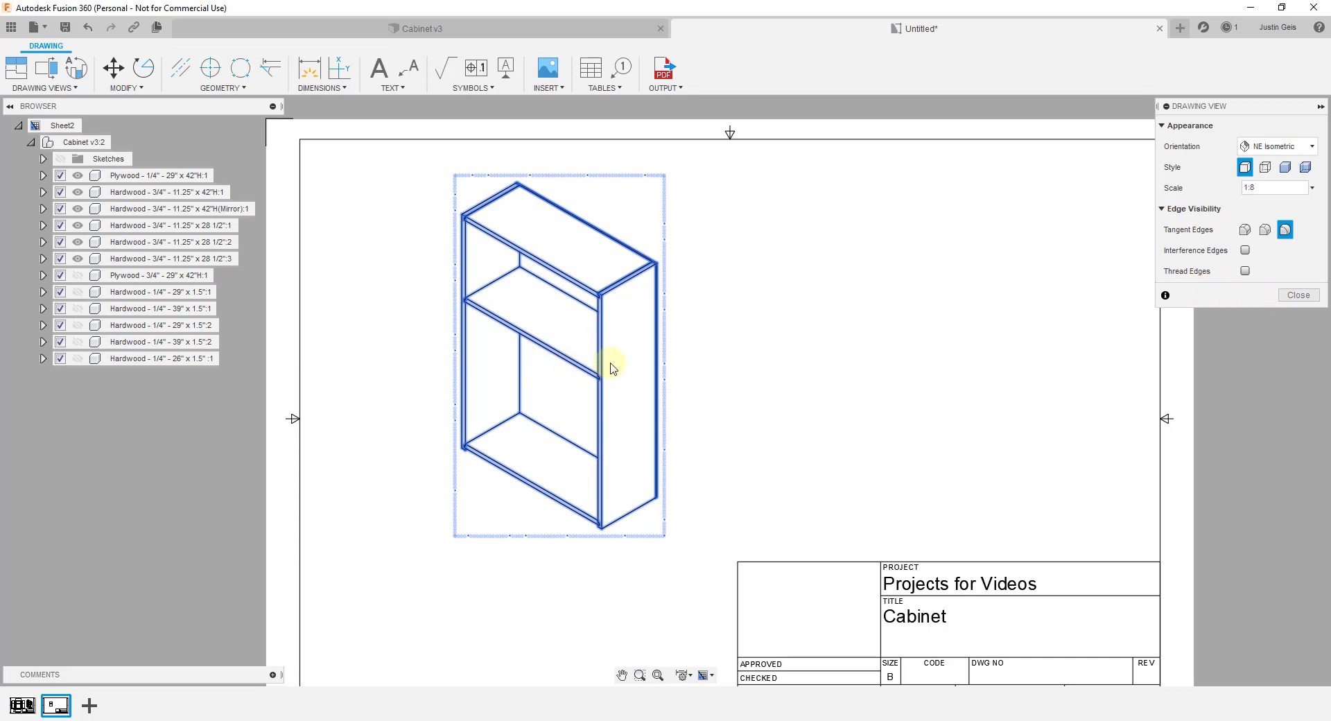
left_click(1294, 296)
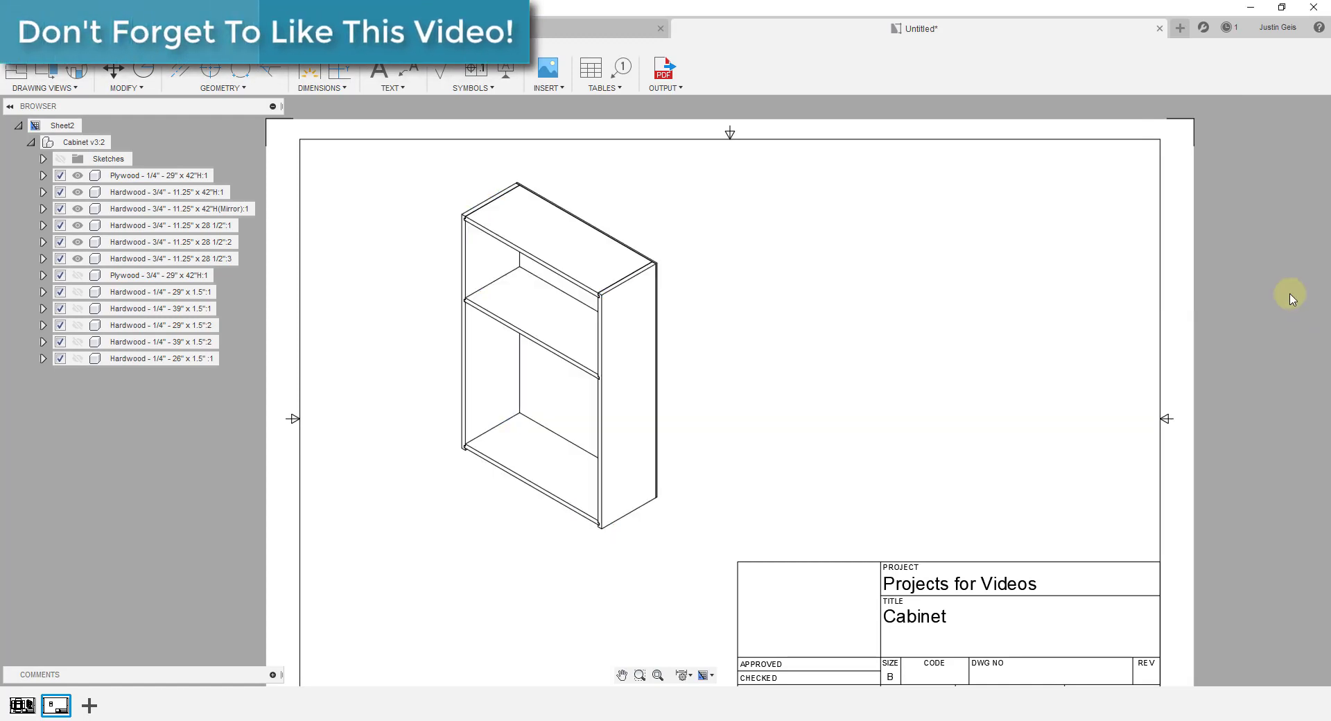
Place another Front base view of the cabinet at 1:8 scale in the empty area beside the isometric view
left_click(562, 345)
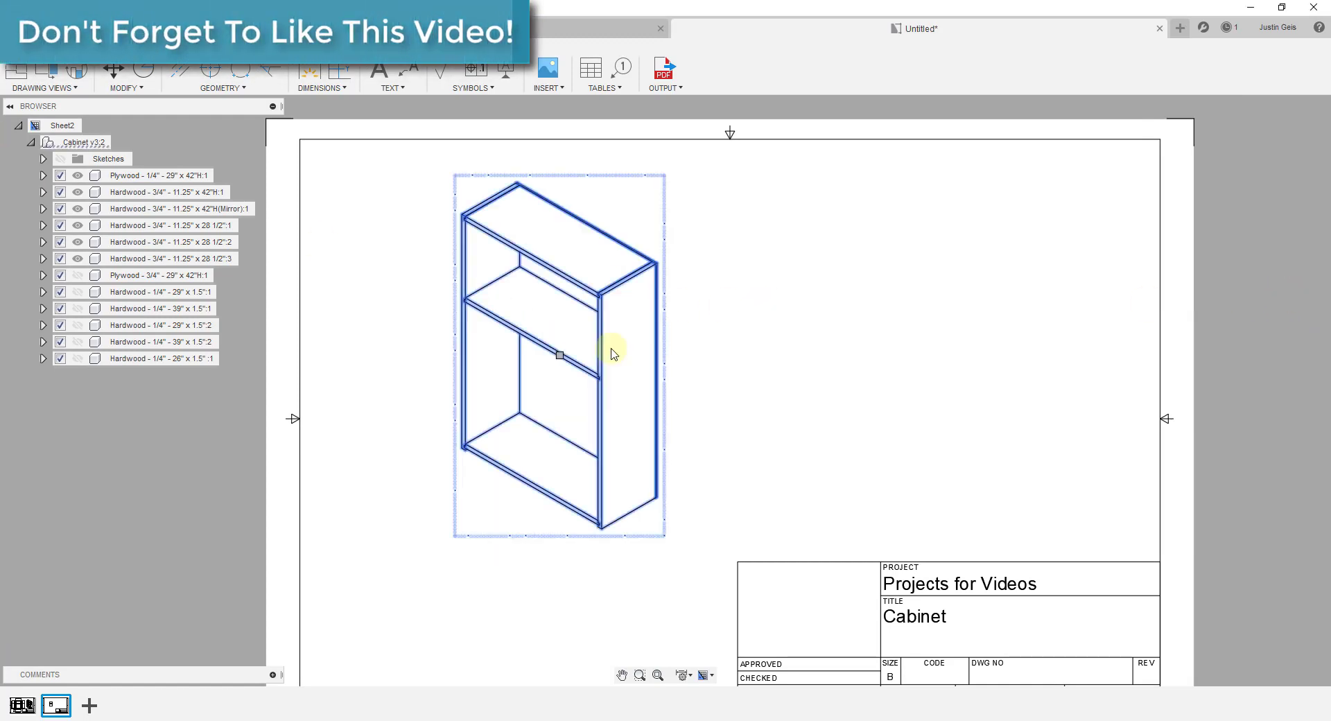
left_click(49, 144)
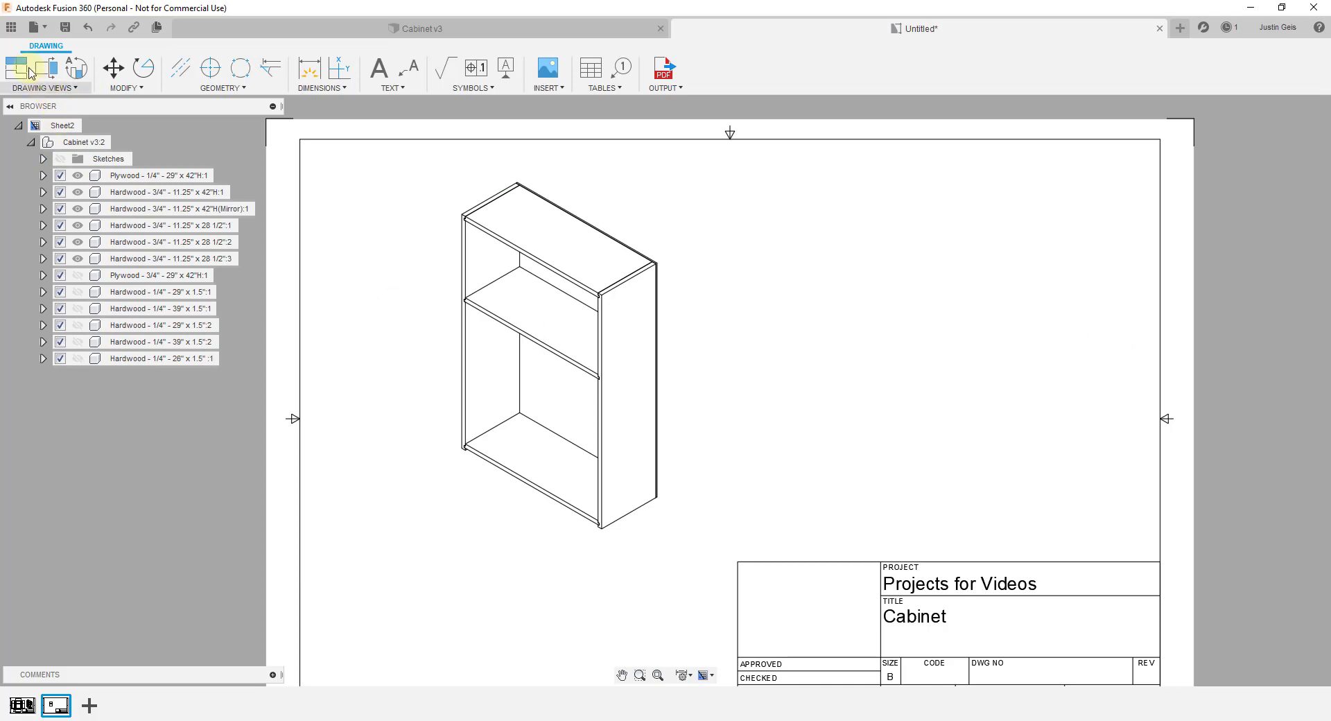
left_click(45, 88)
left_click(37, 106)
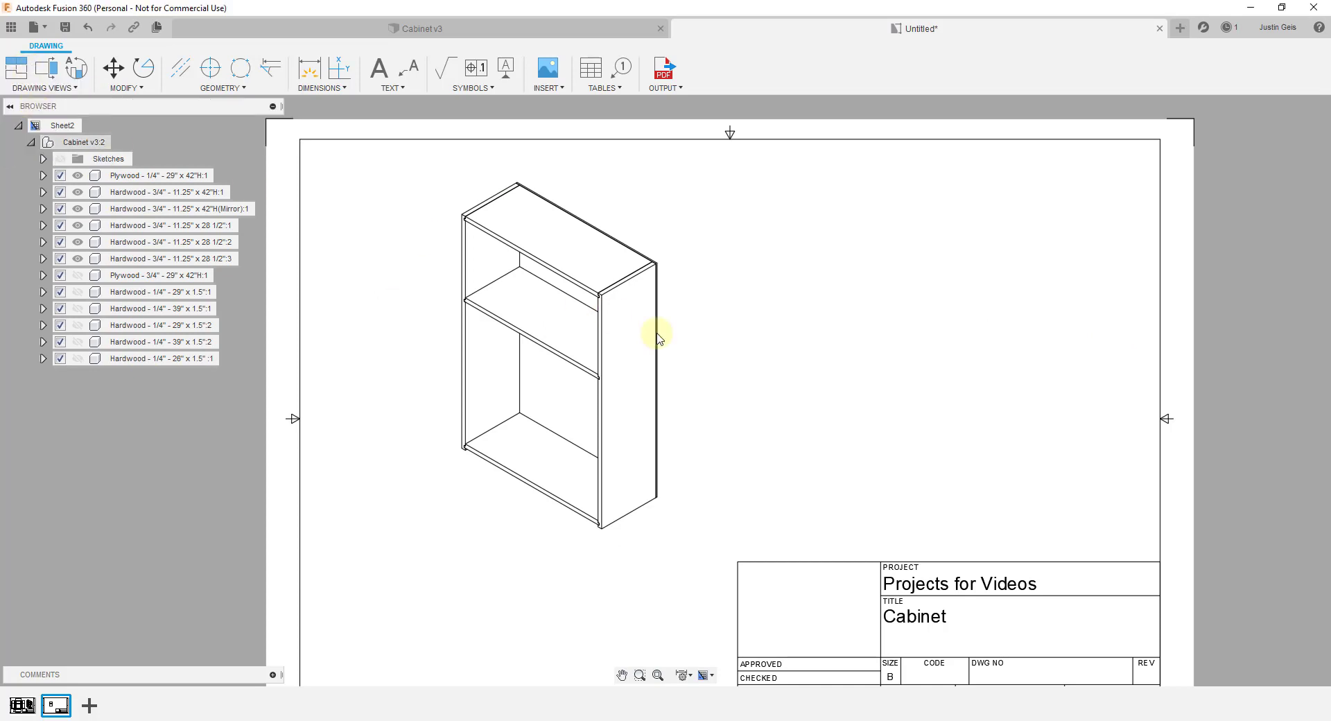
left_click(937, 350)
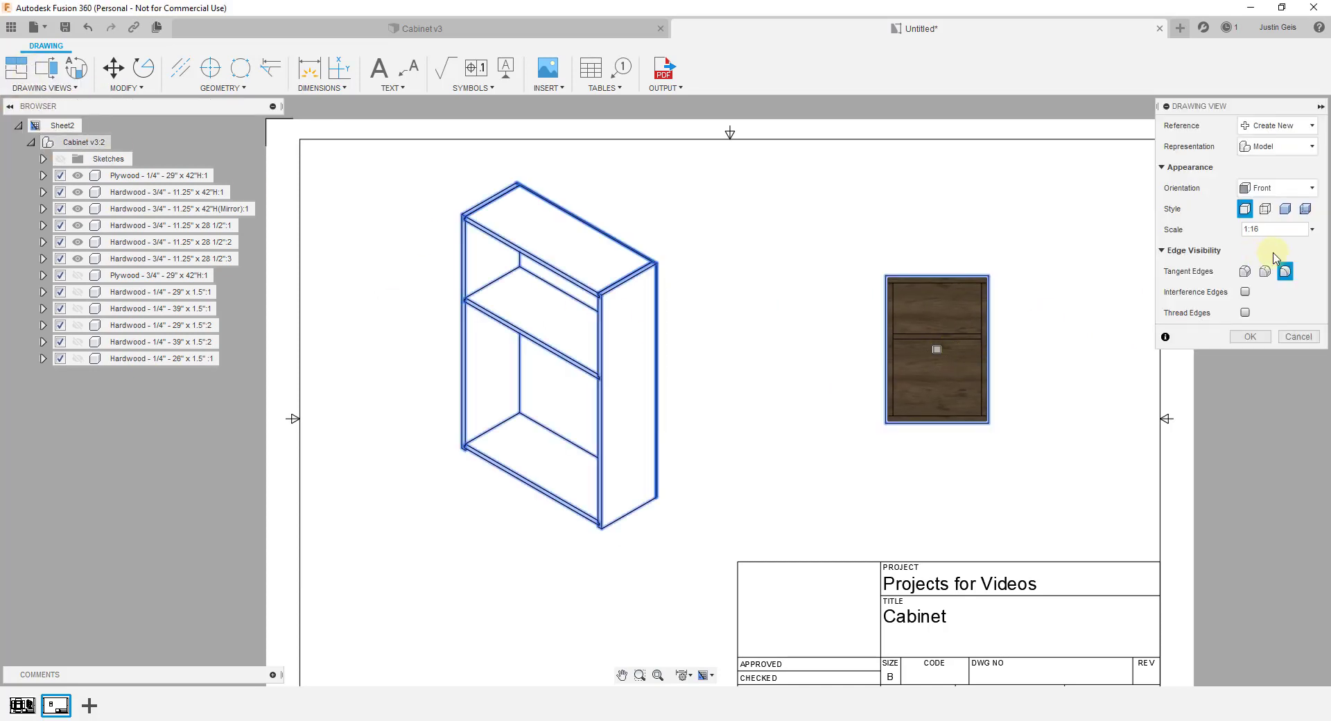
left_click(1314, 230)
left_click(1275, 154)
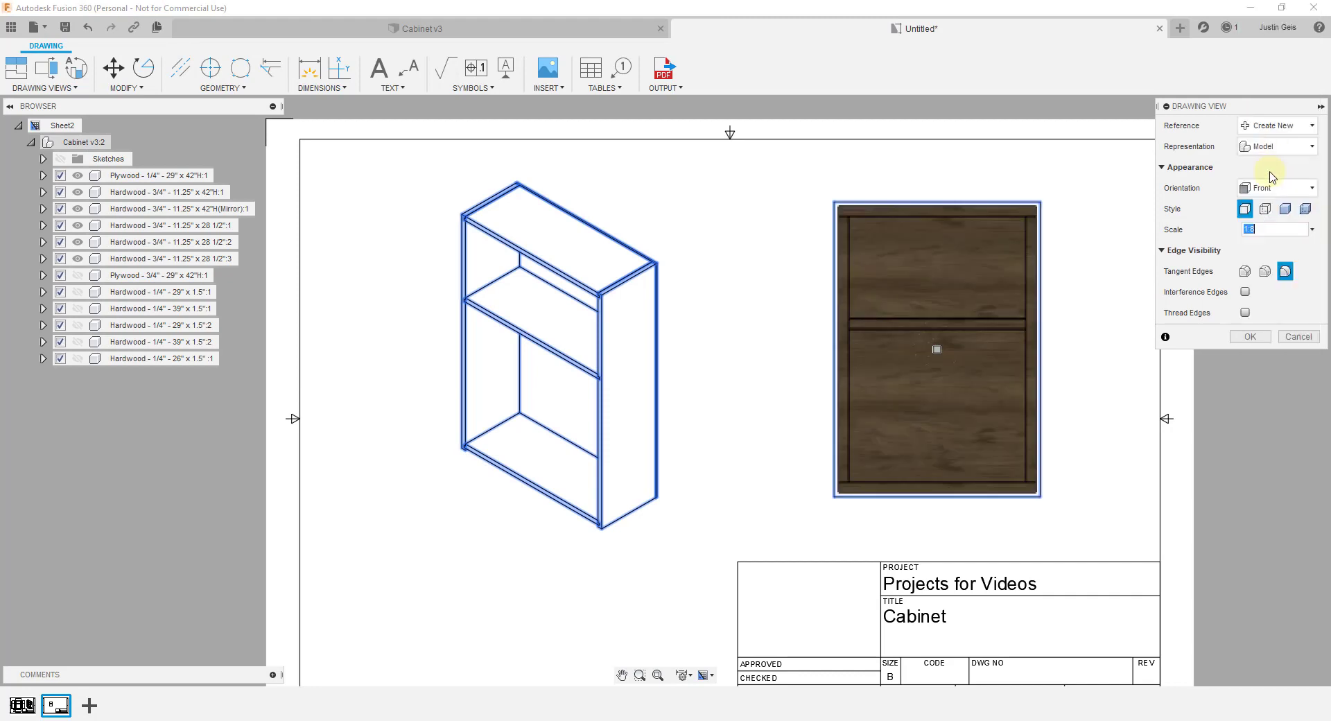
left_click(1265, 209)
left_click(1250, 336)
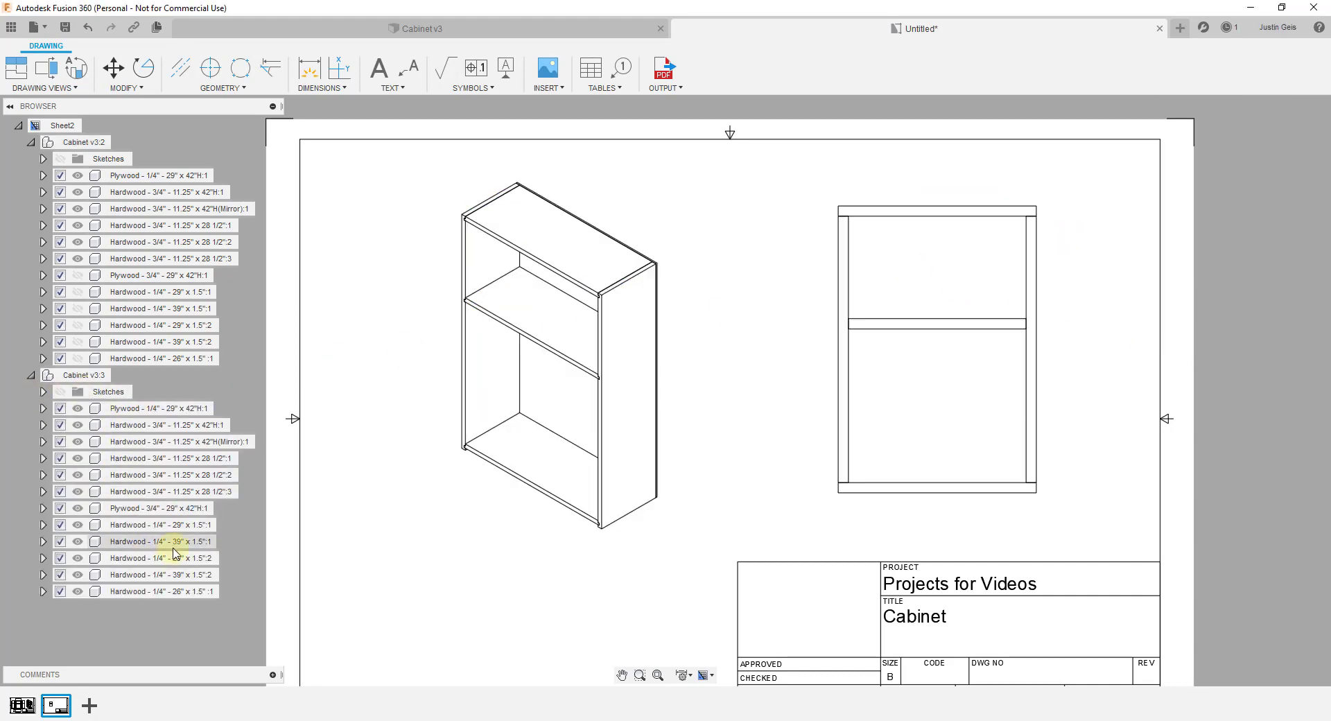
Change the new base view to NE Isometric orientation with the shaded-with-hidden-edges style
left_click(940, 378)
double_click(940, 361)
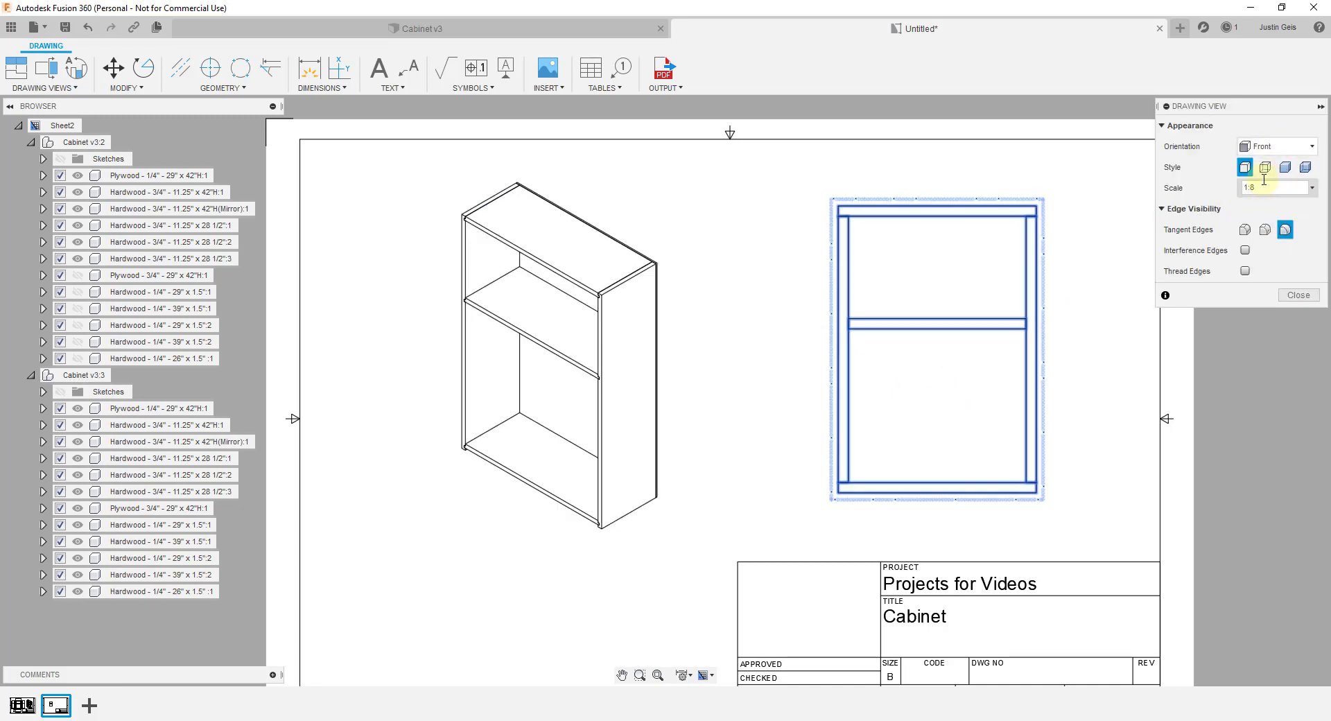
left_click(1263, 147)
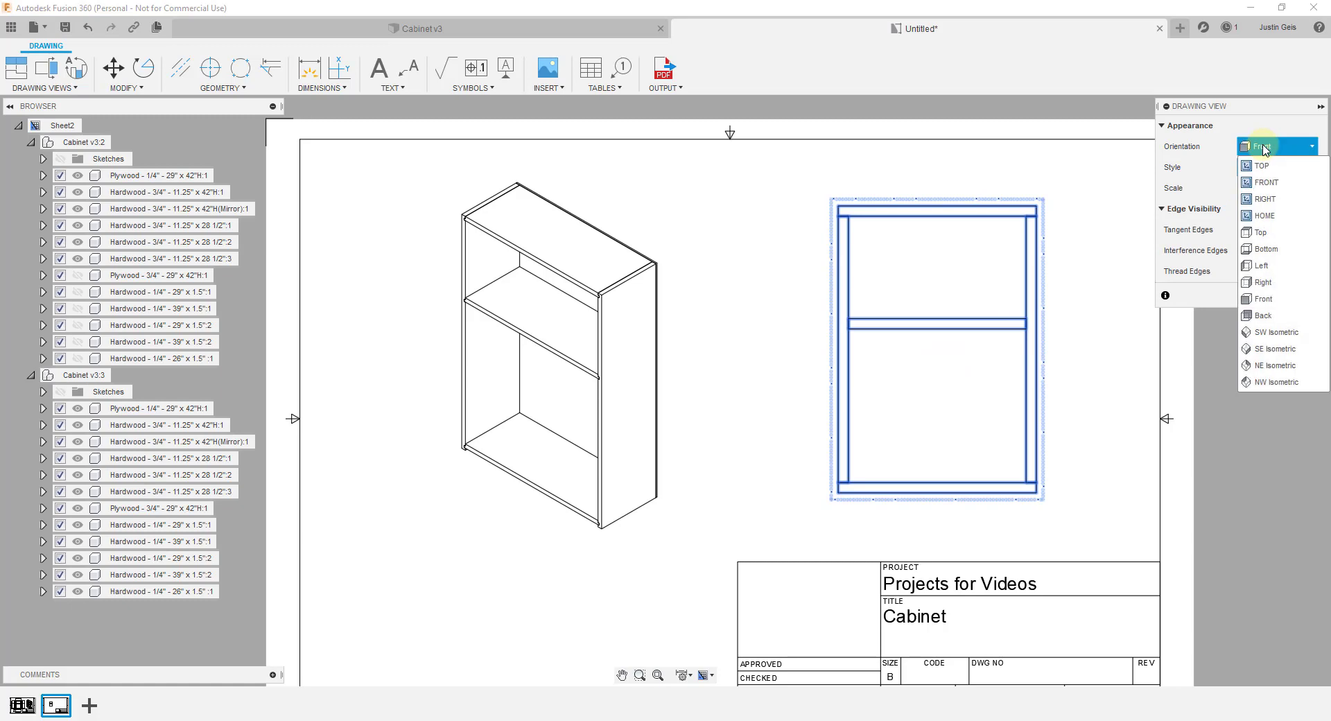
left_click(1274, 366)
left_click(1305, 167)
left_click(1297, 295)
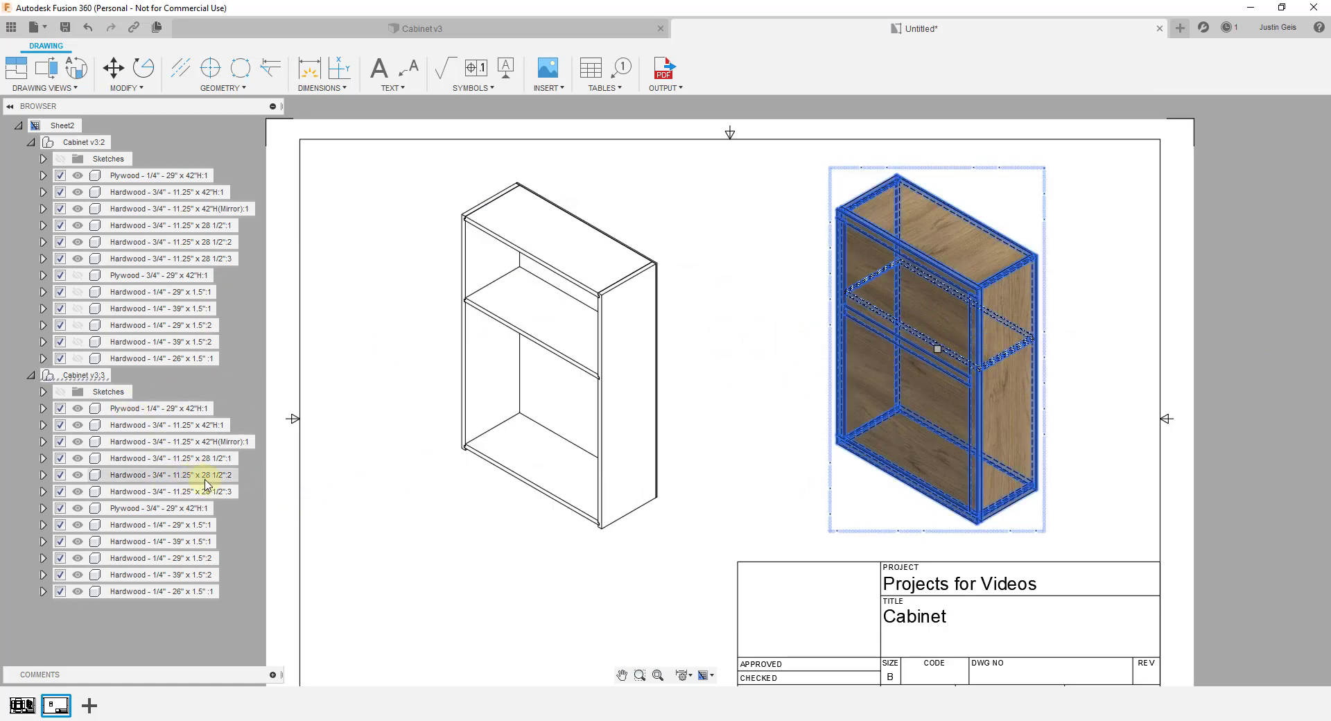
Hide every component in the shaded view except the shelf, Hardwood - 3/4" - 11.25" x 28 1/2":2
left_click(126, 477)
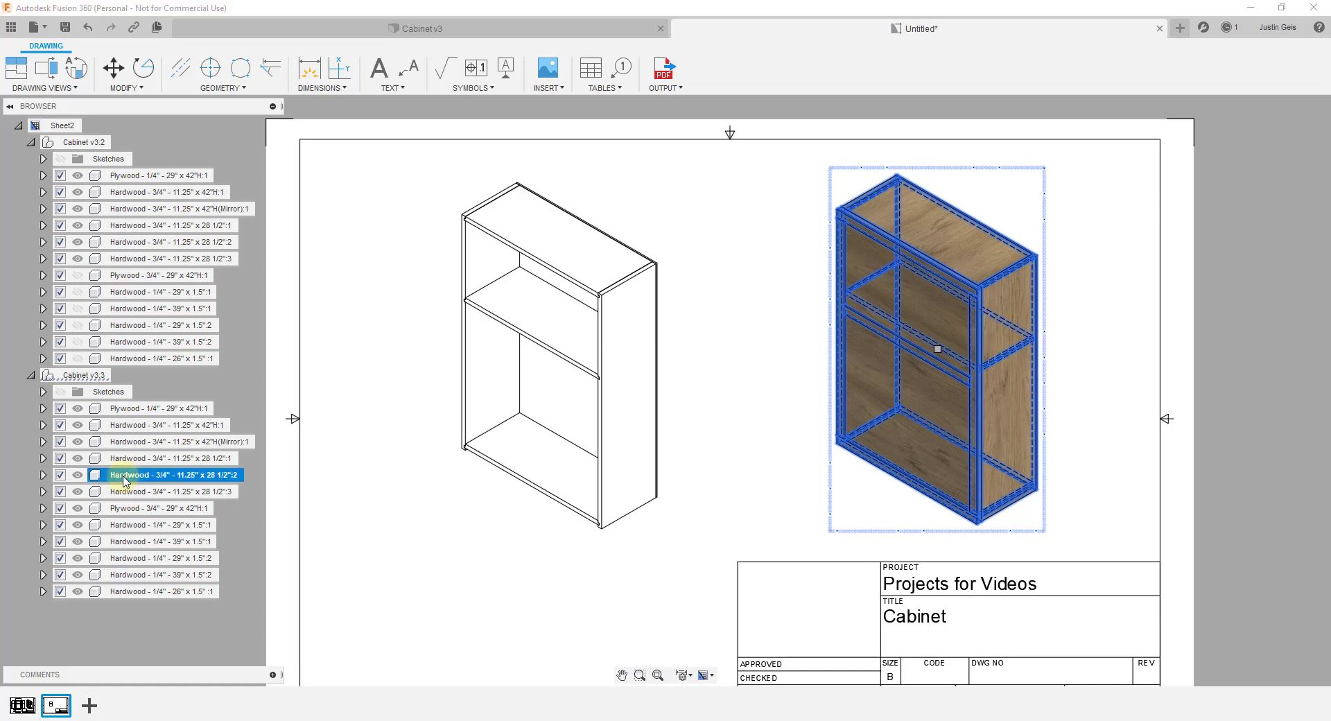
left_click(149, 409)
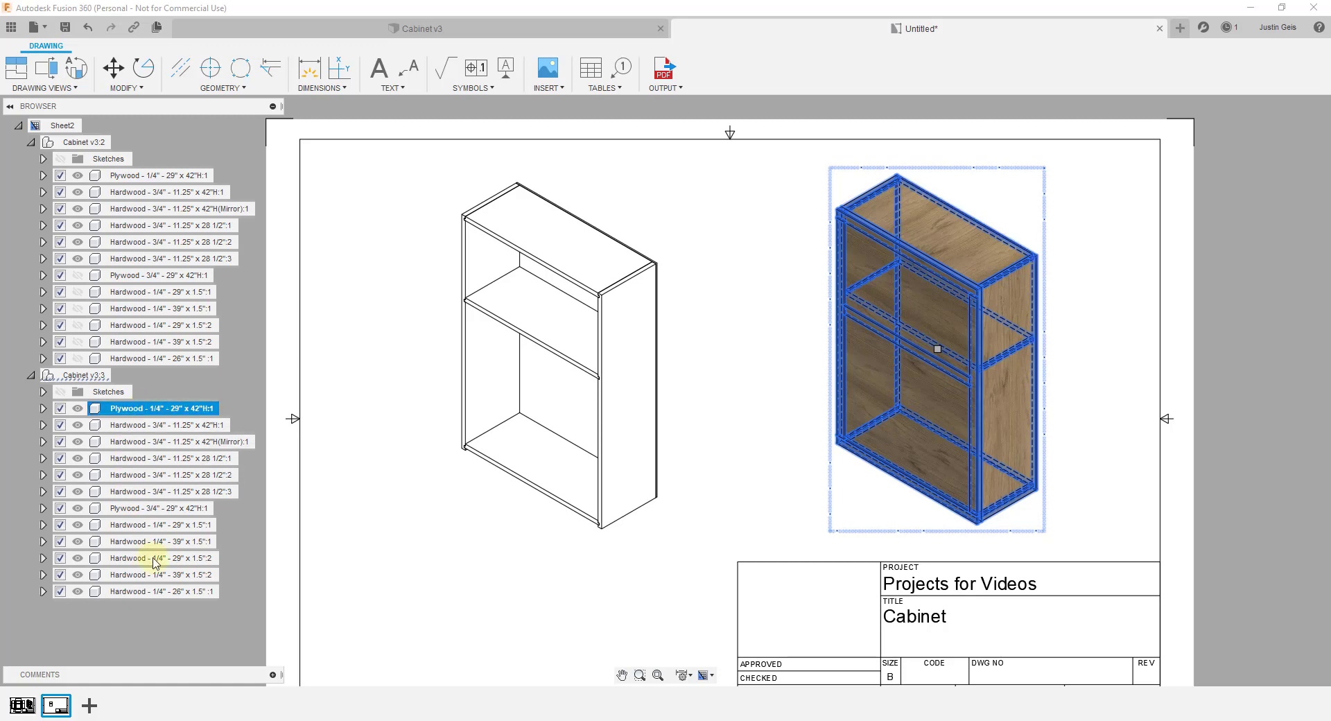
left_click(140, 591, "shift")
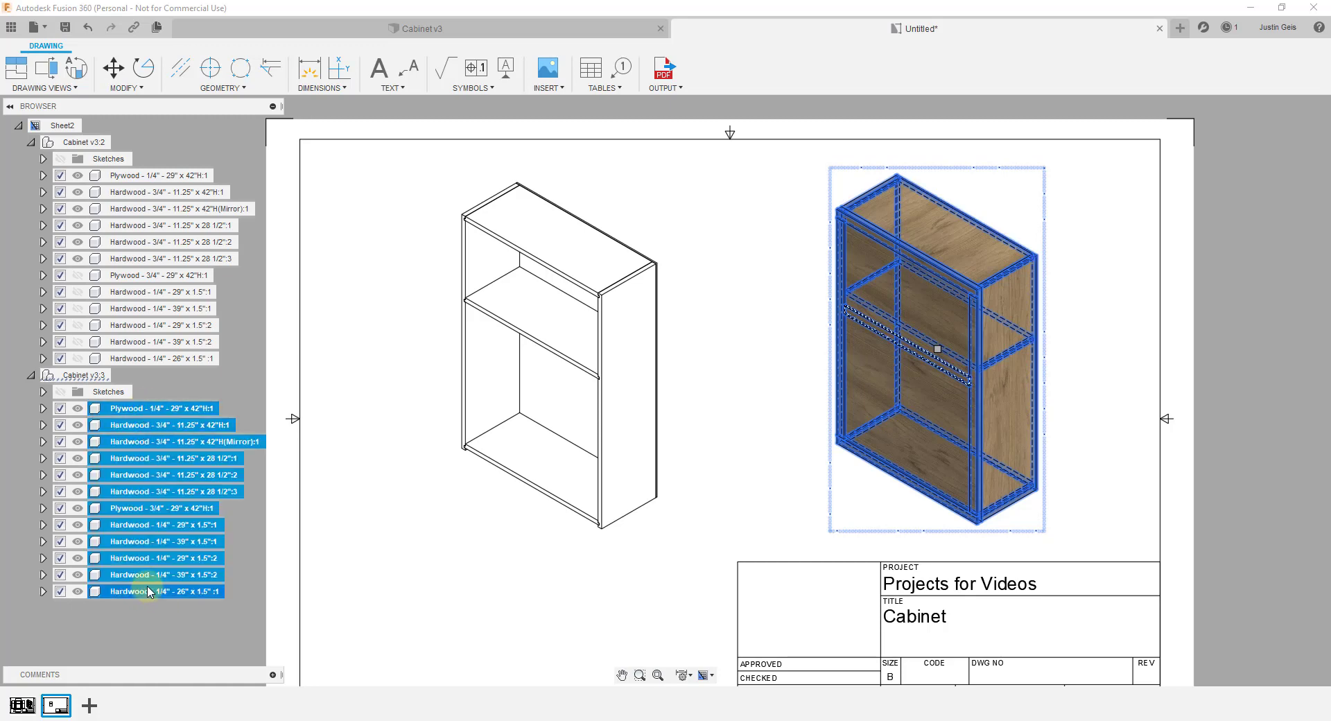
left_click(172, 477, "ctrl")
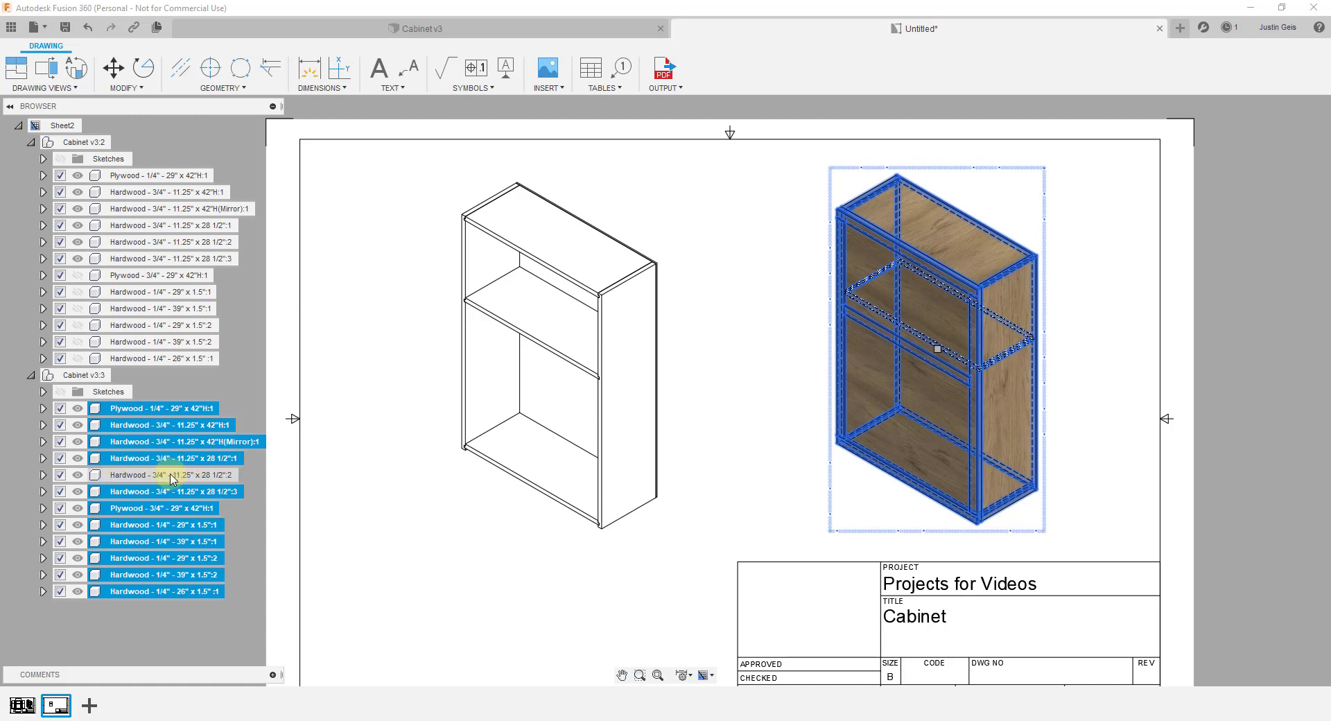
right_click(147, 460)
left_click(182, 468)
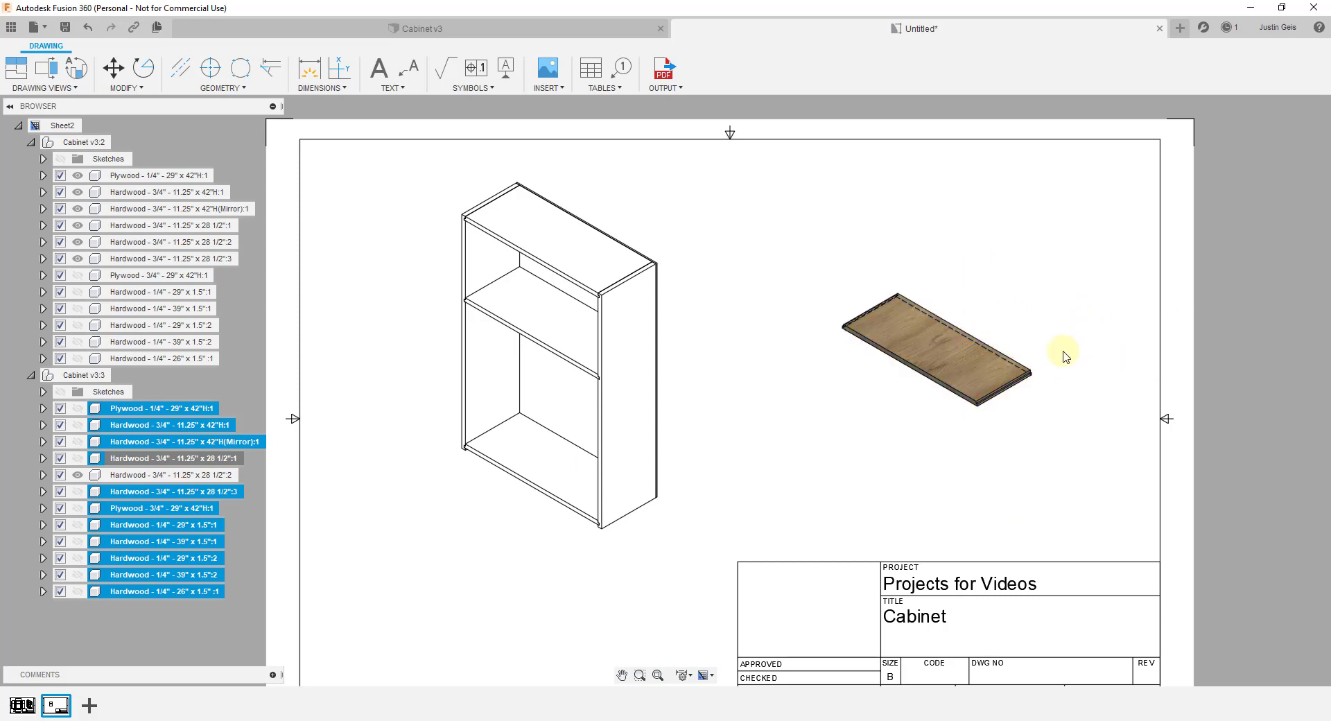
Change the orientation of the shelf-only view to Front
scroll(952, 360, "up", 2)
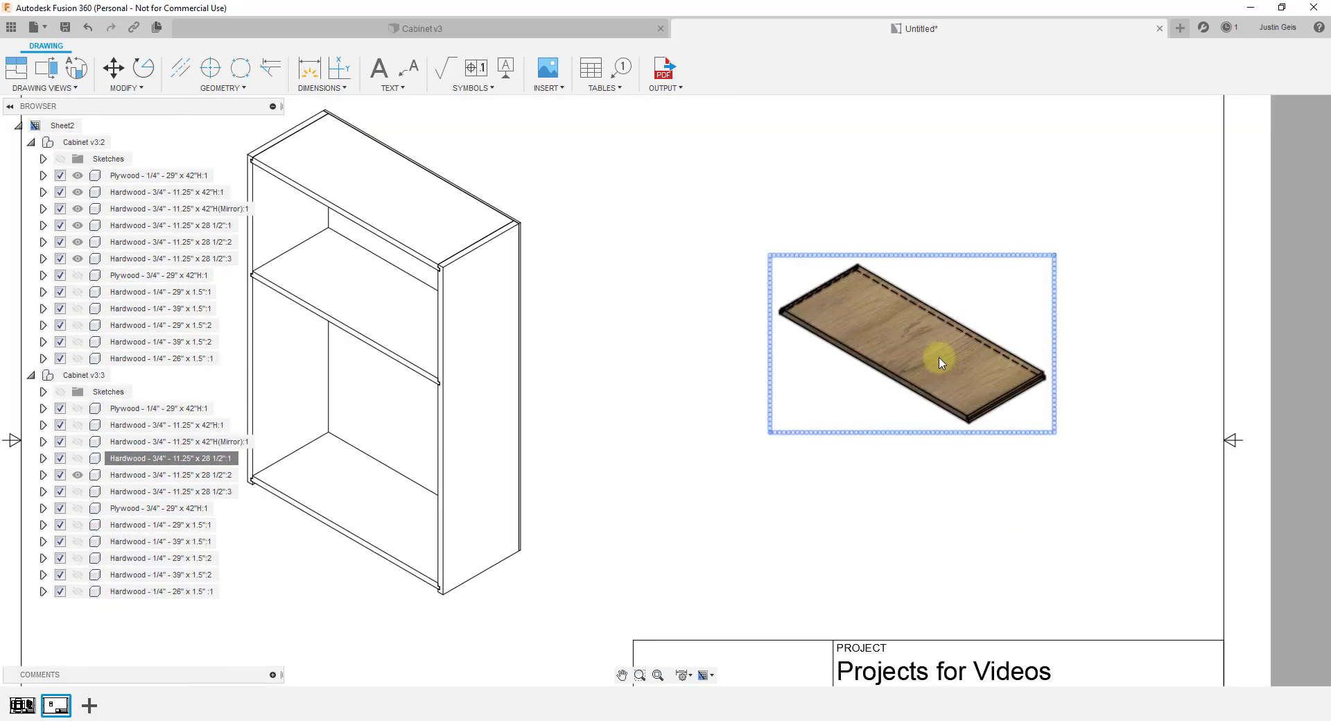
scroll(940, 361, "down", 2)
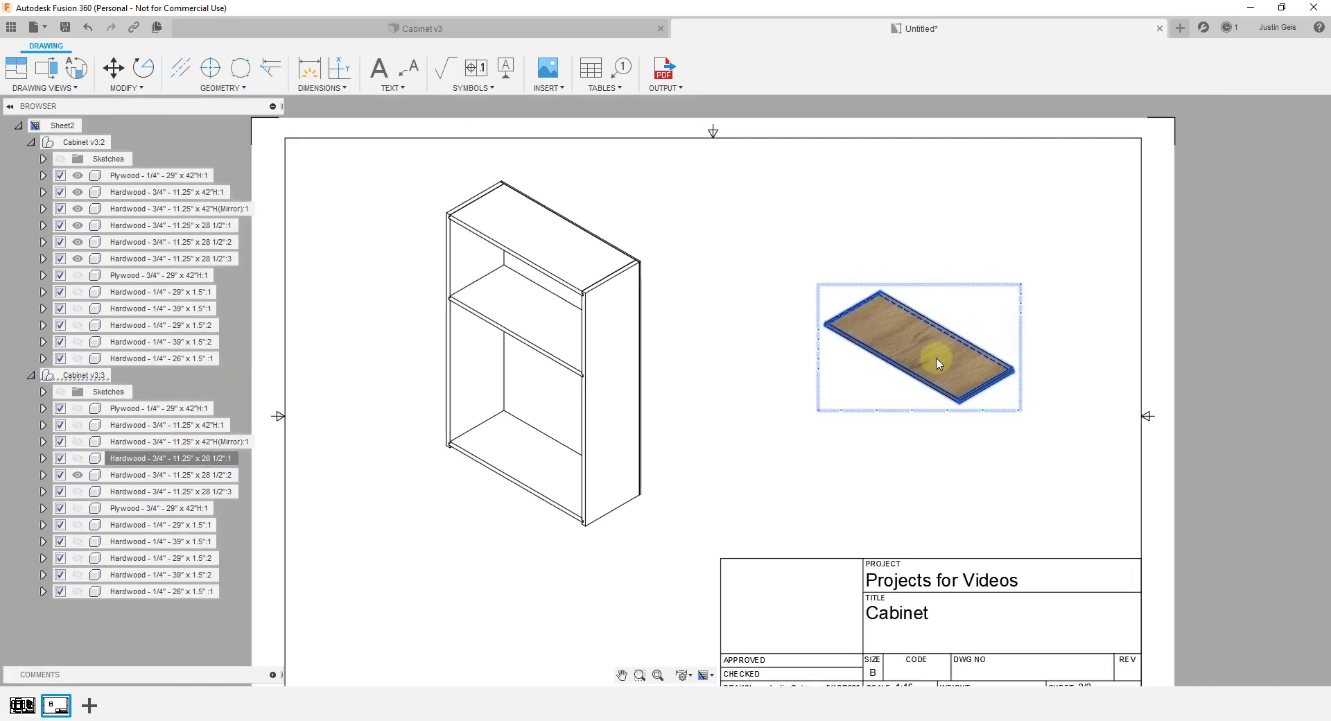
double_click(937, 362)
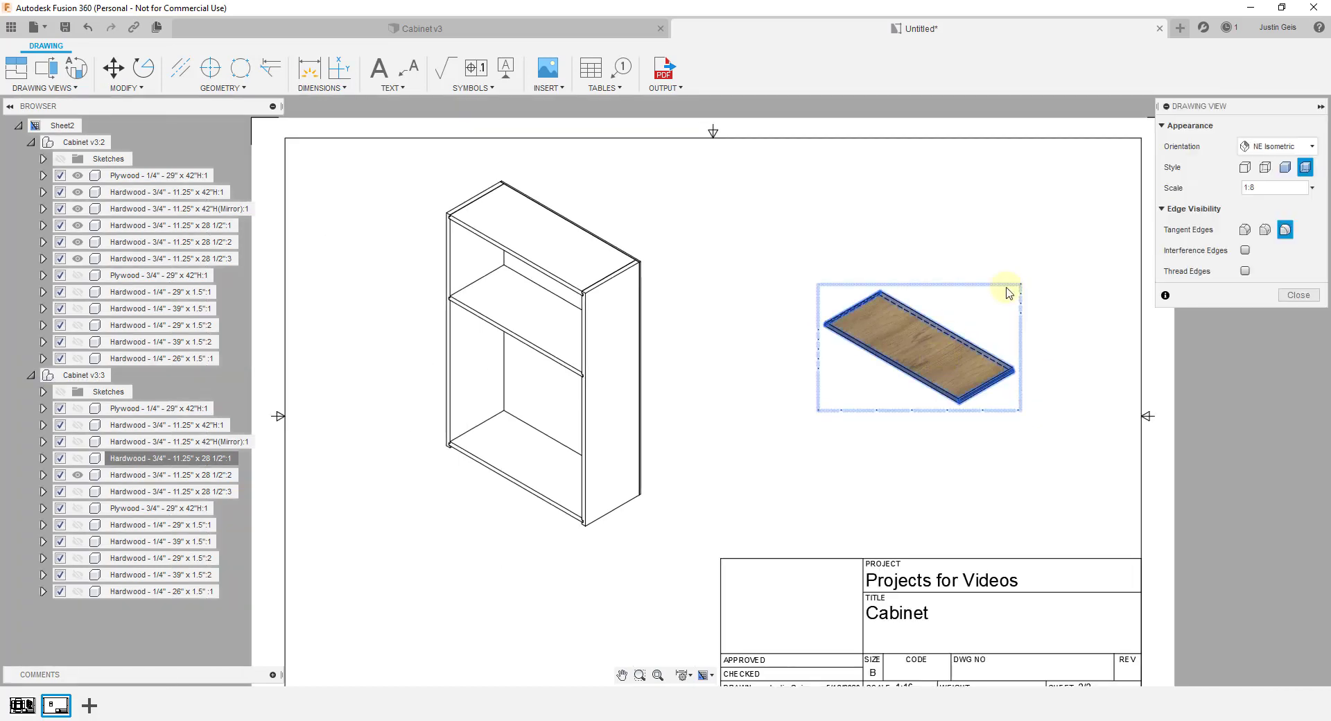
left_click(1261, 148)
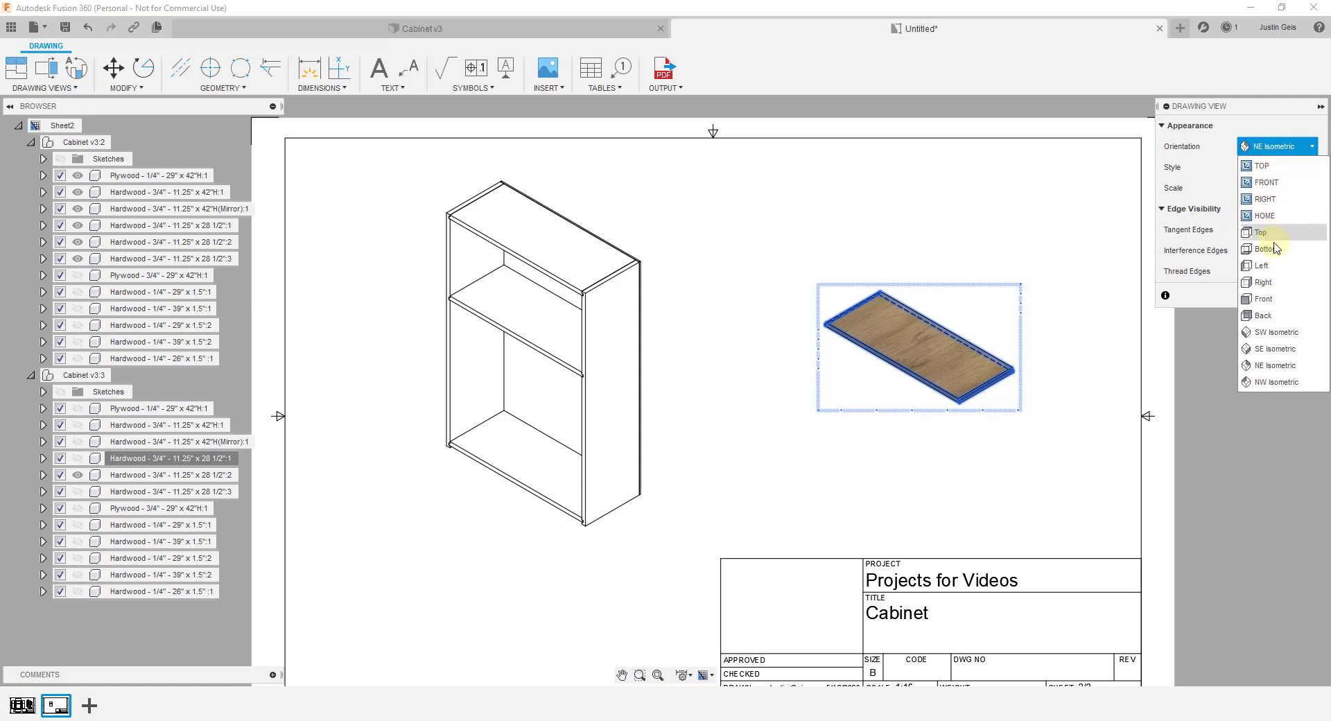
left_click(1272, 299)
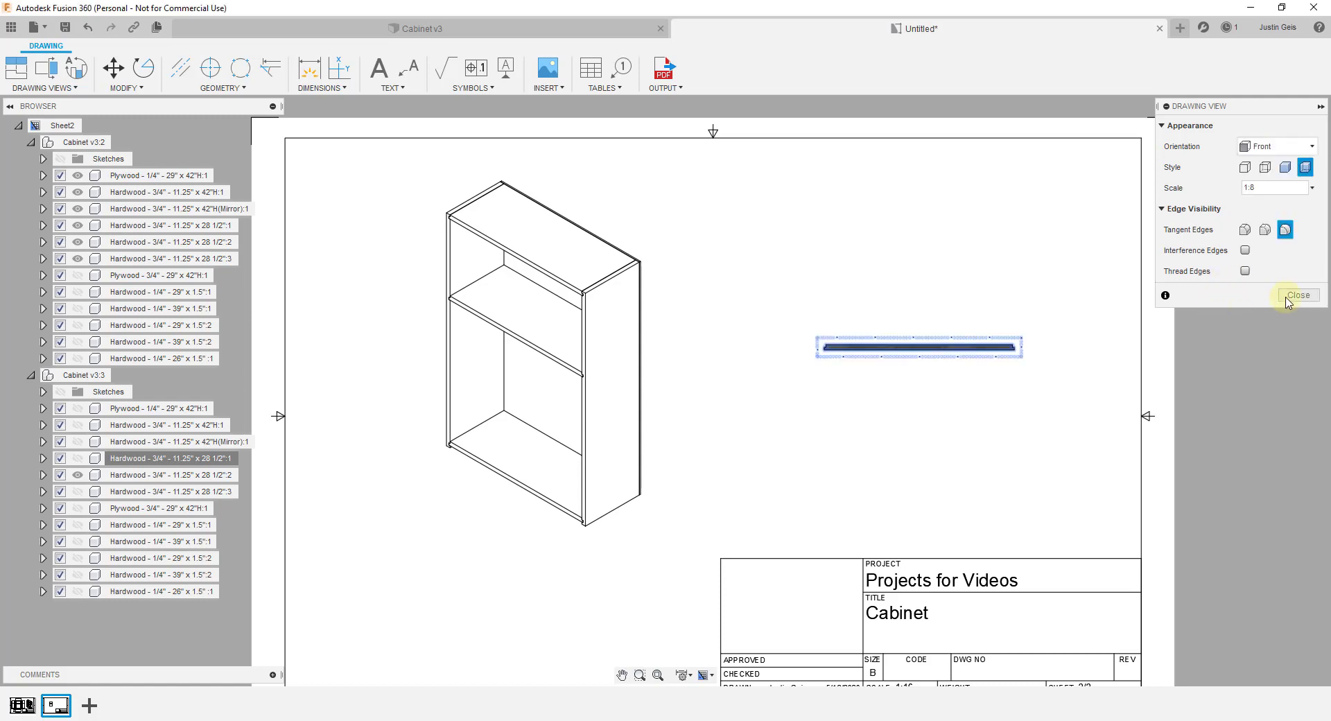
left_click(1297, 297)
Project a top view above the shelf's front view and an isometric view diagonally up to its right
scroll(930, 349, "up", 3)
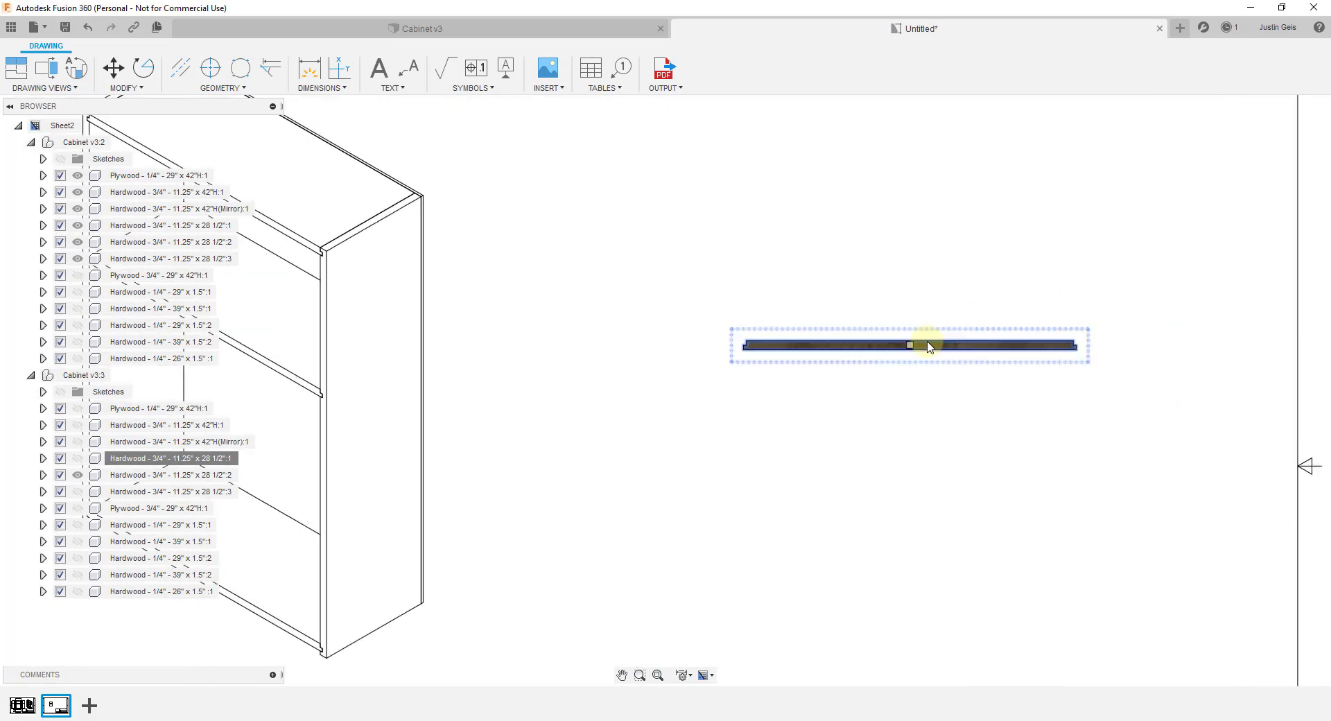
left_click(23, 74)
left_click(842, 344)
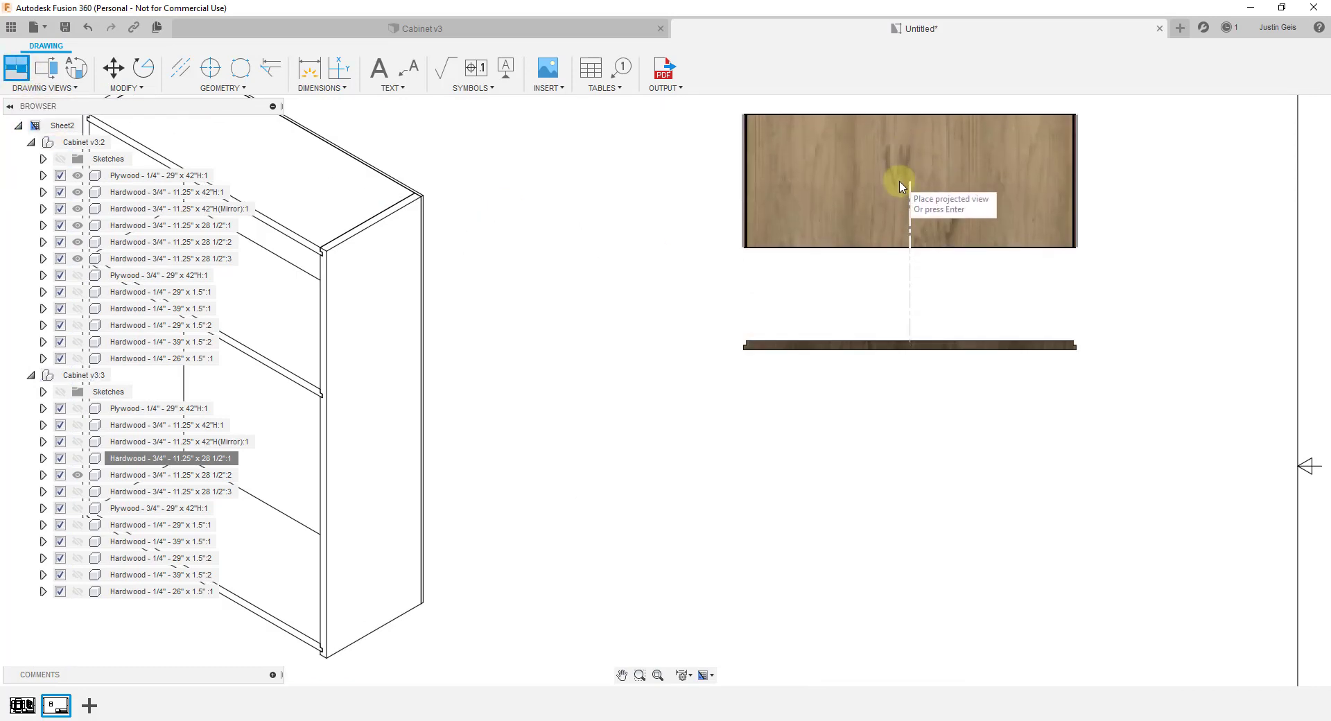
left_click(900, 186)
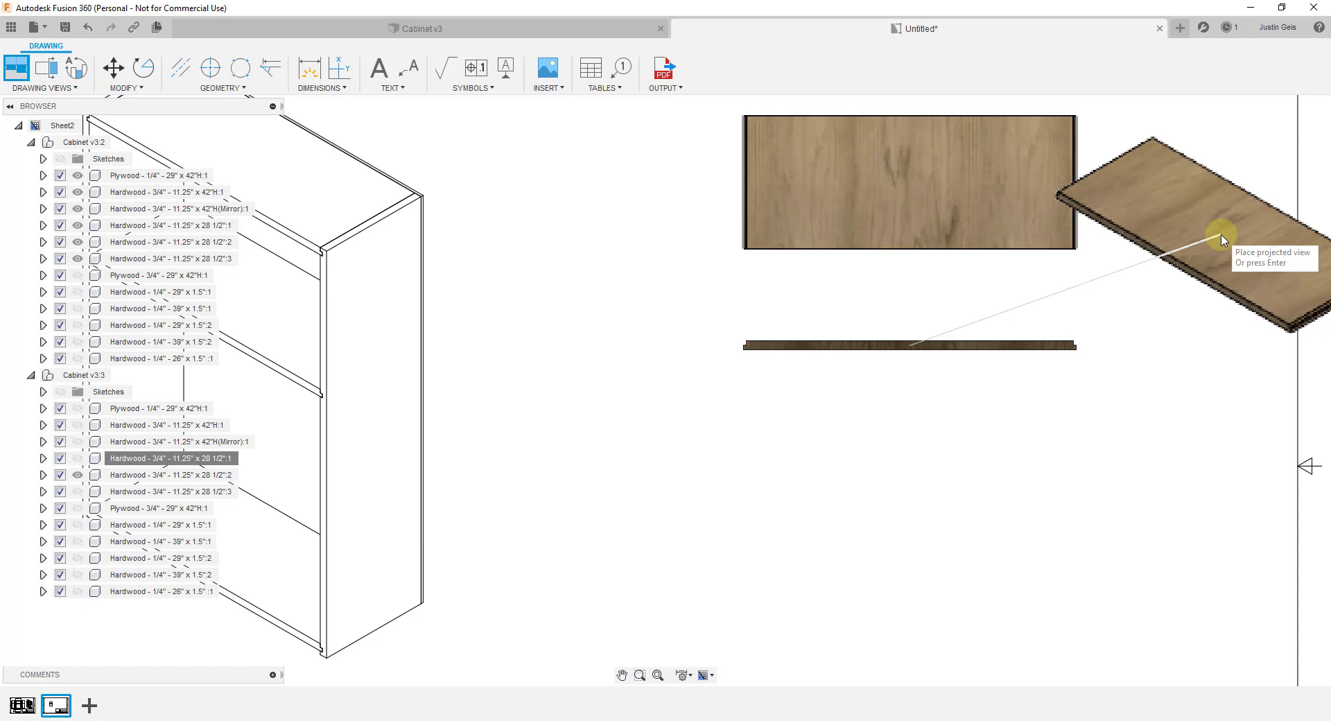
left_click(1221, 239)
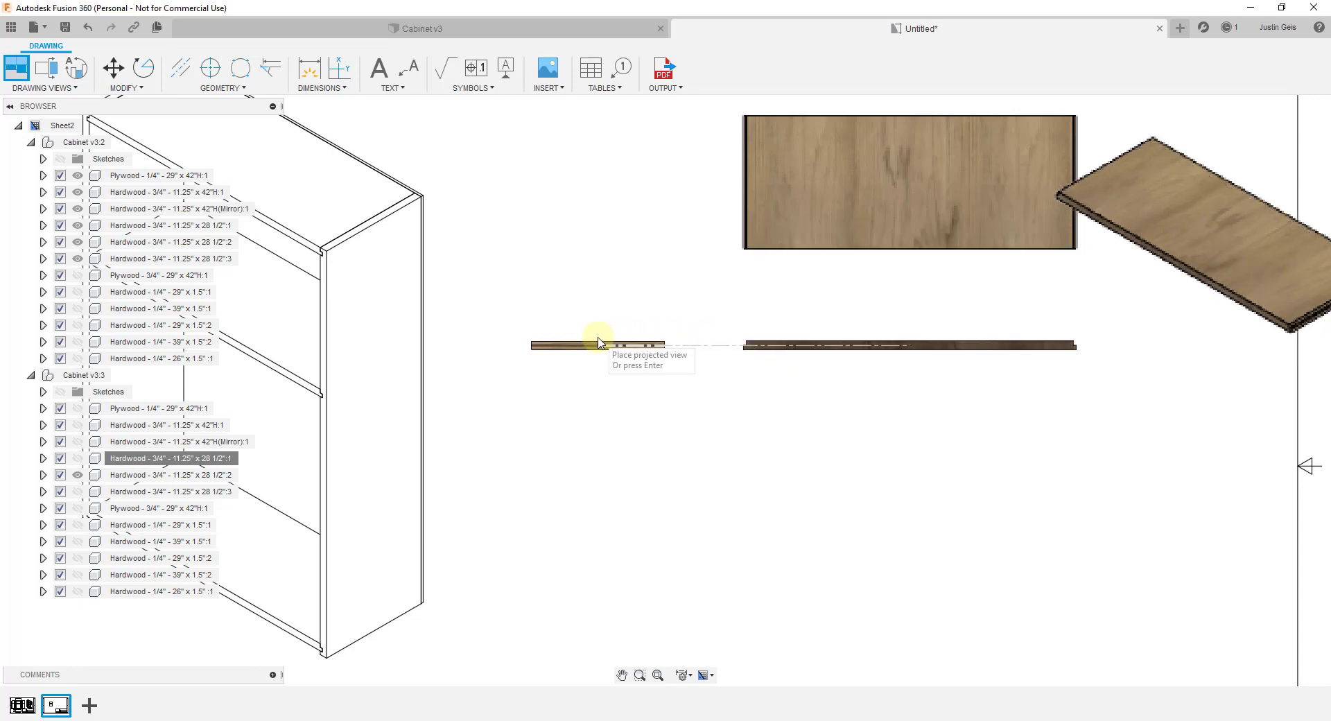
left_click(658, 359)
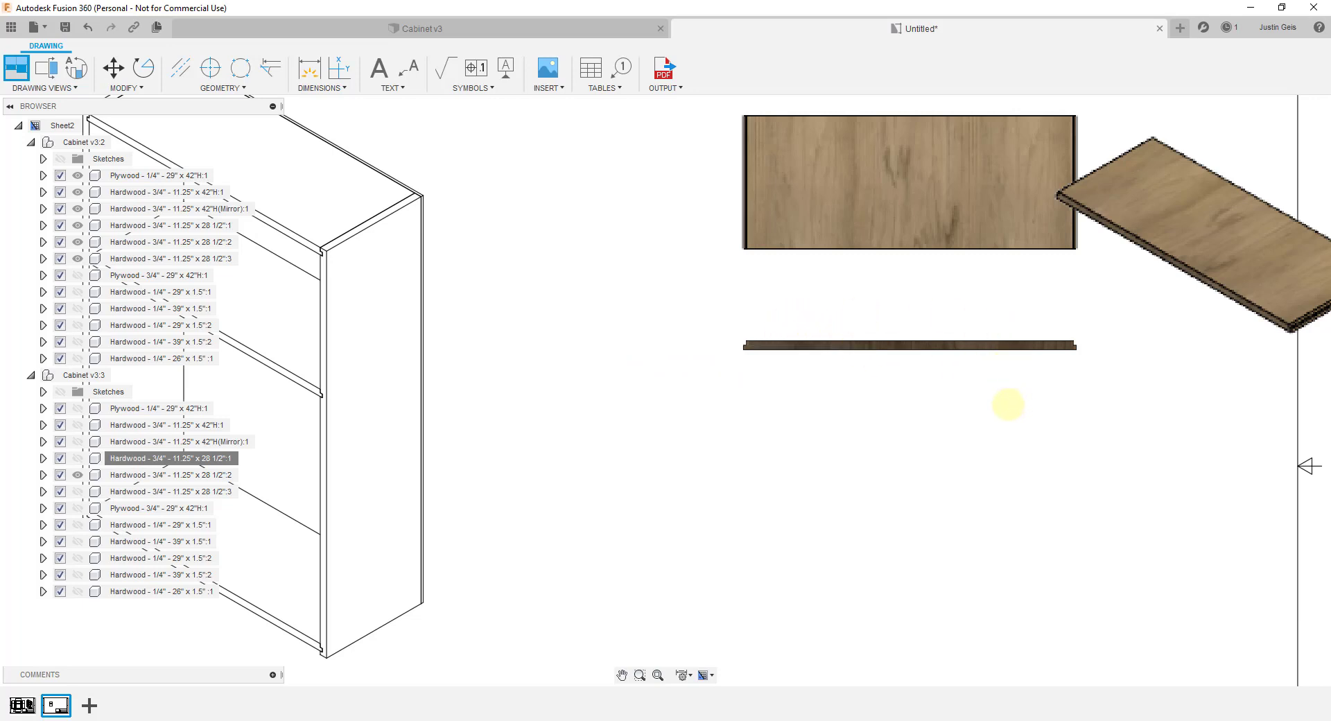
key("Return")
Move the shelf's front view closer to the cabinet view and bring the isometric shelf view inside the sheet border
scroll(798, 350, "down", 3)
left_click(894, 359)
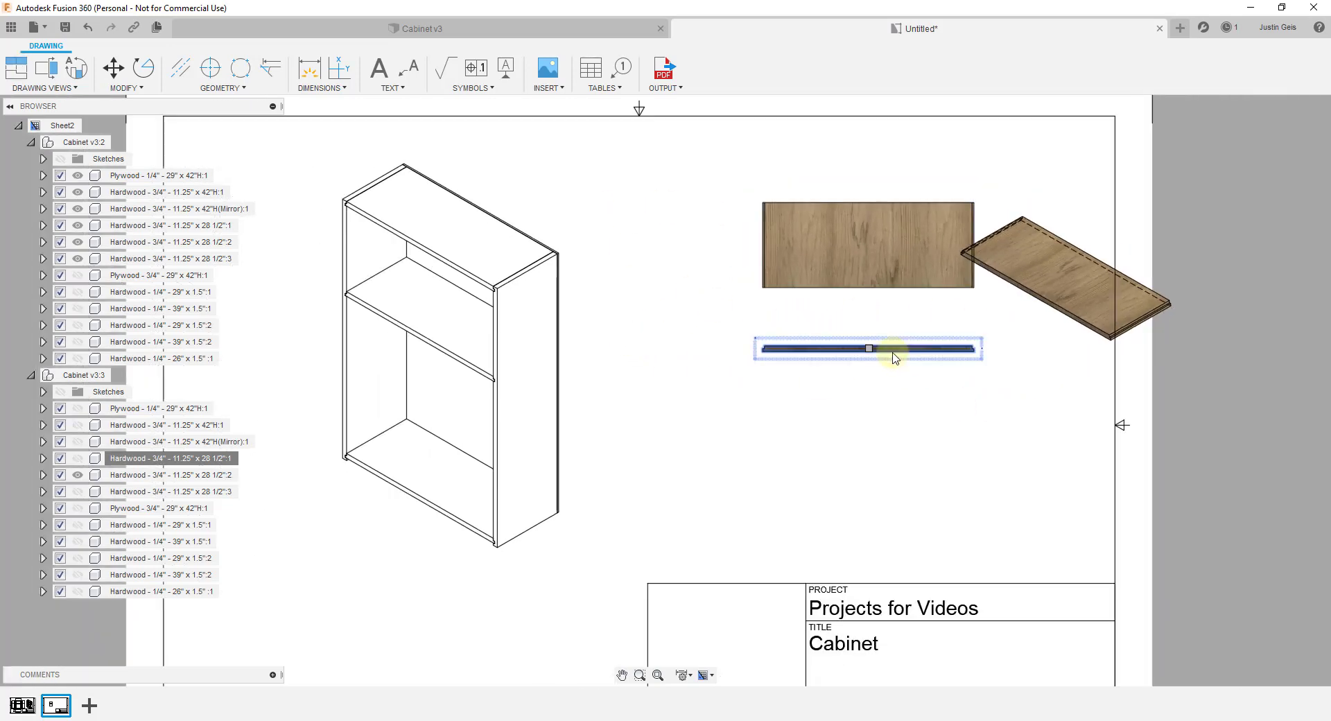
left_click_drag(871, 351, 752, 351)
left_click(1028, 291)
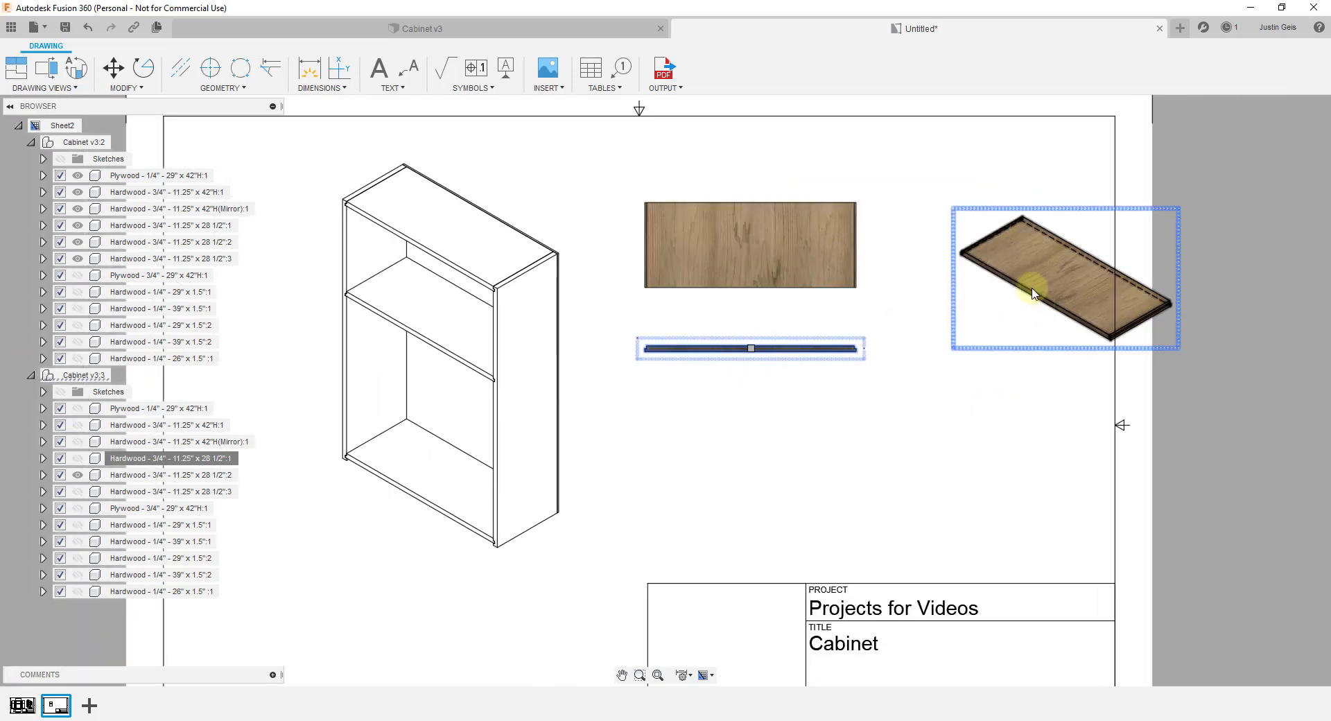
left_click_drag(1067, 290, 994, 251)
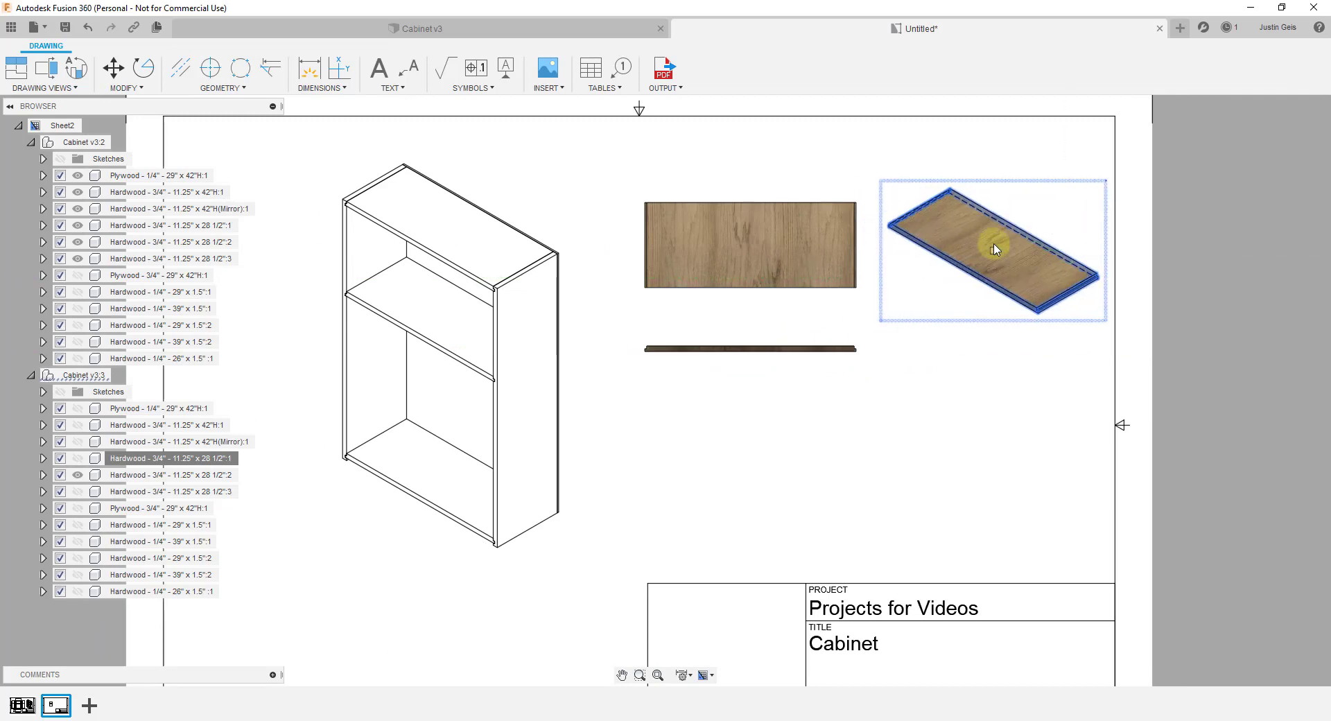
Add a text note reading "Shelf Detail" beneath the shelf's front view
left_click(381, 76)
left_click(660, 395)
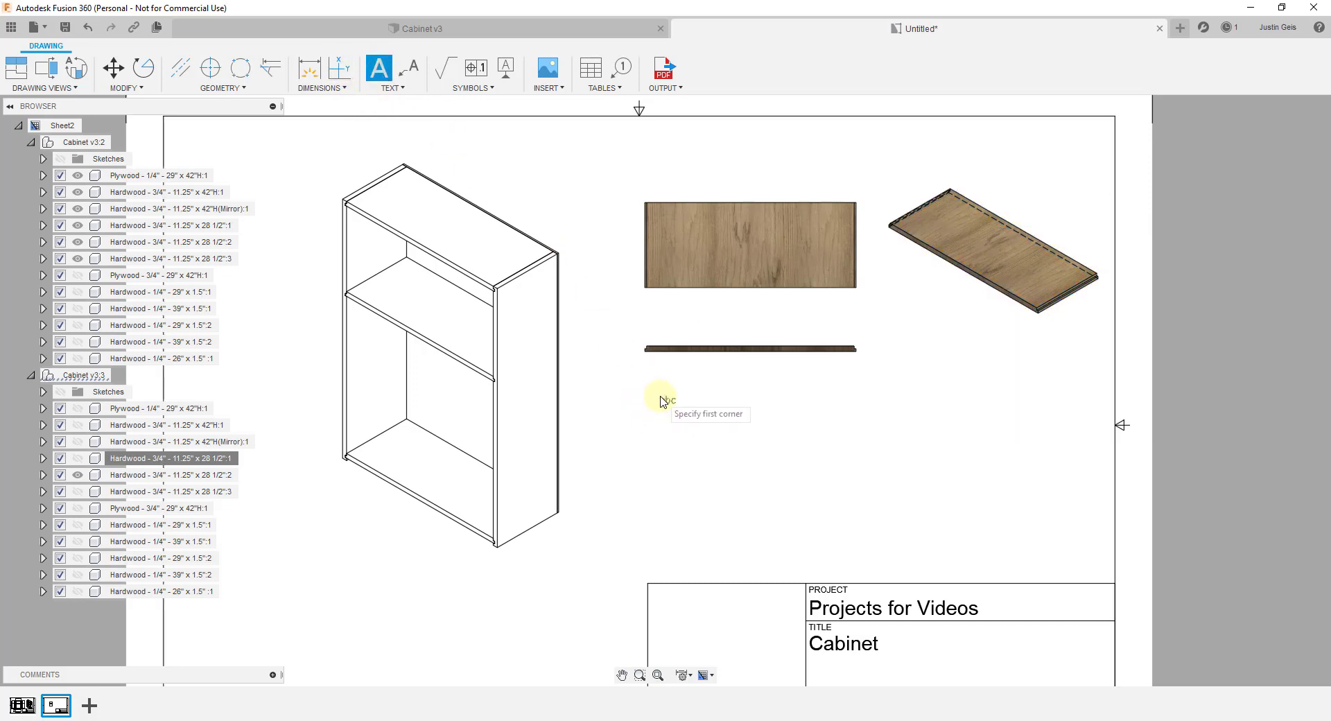
left_click(1013, 469)
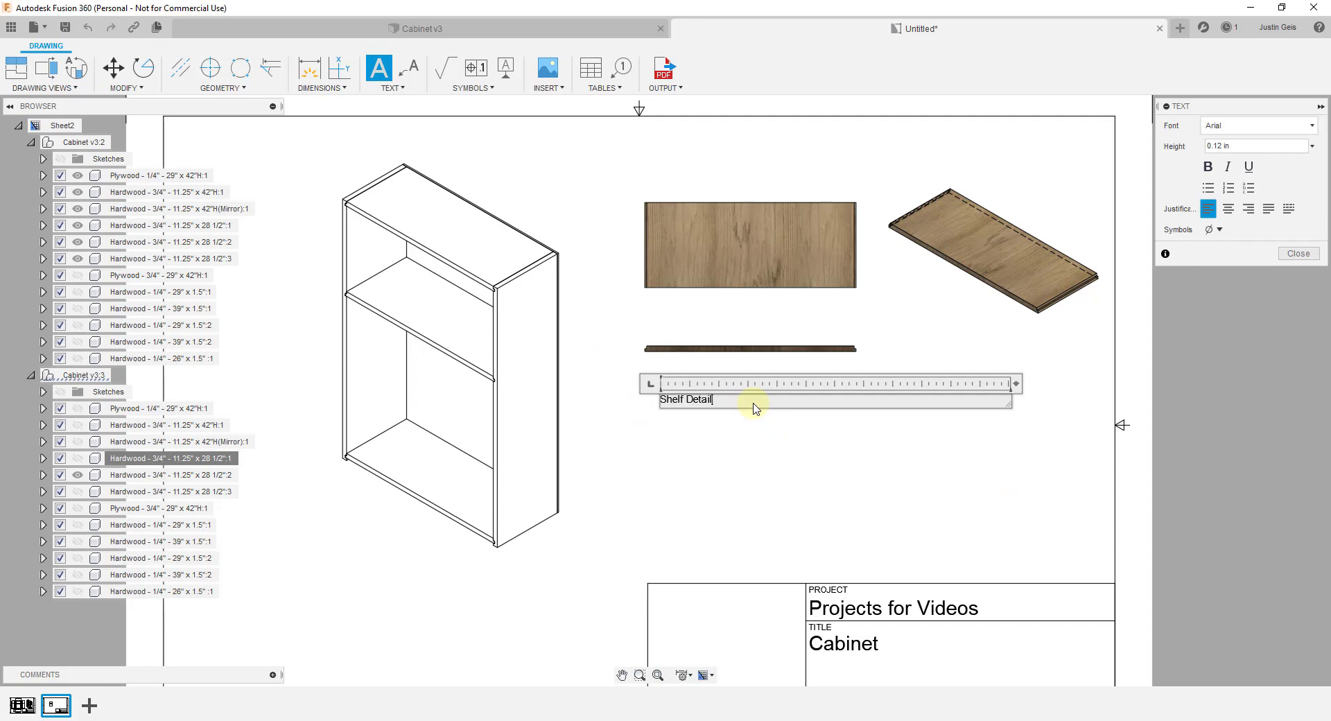
left_click(774, 434)
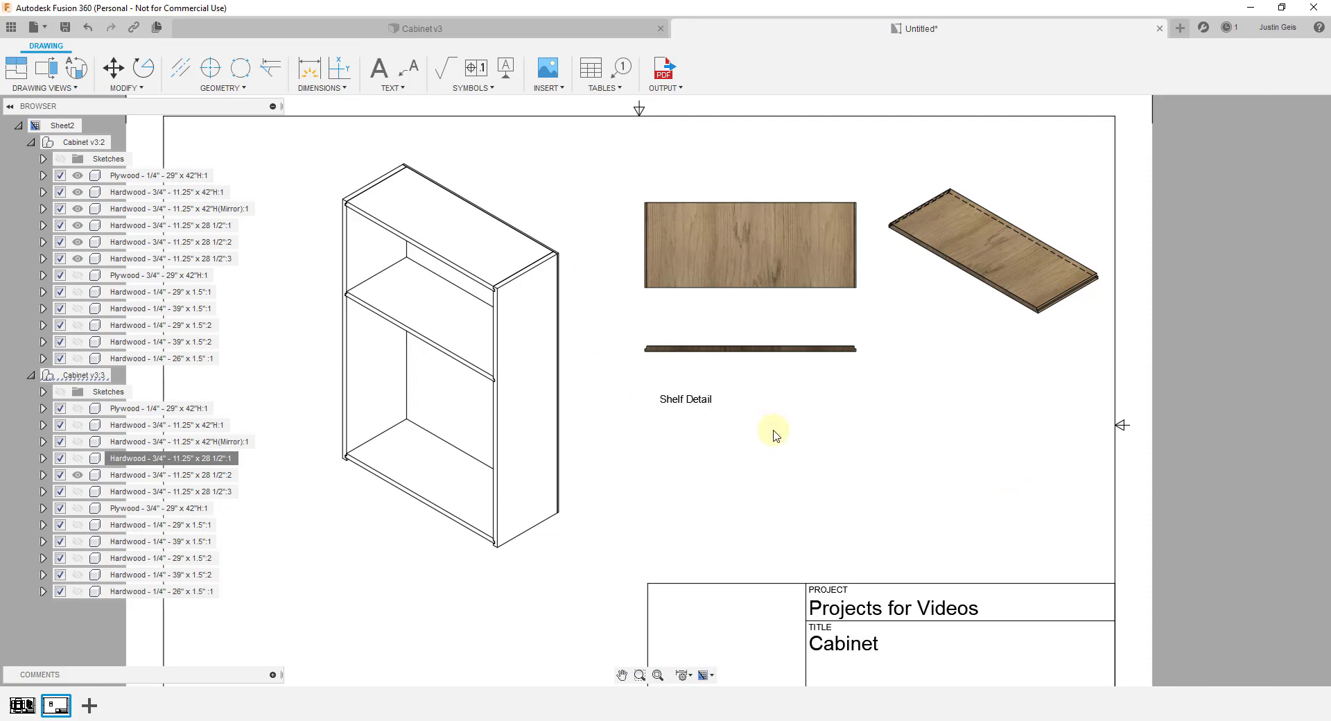
Format the "Shelf Detail" note with 0.5 in height, bold lettering and centered justification
double_click(702, 406)
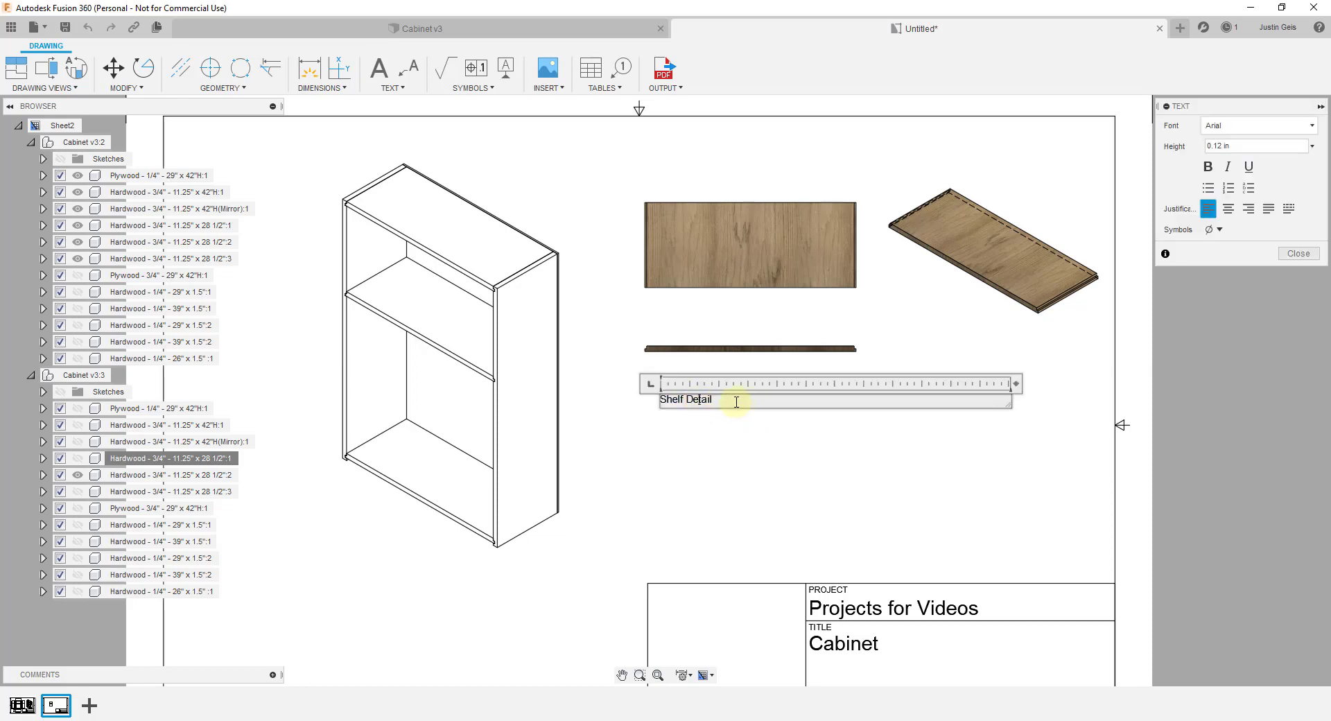
key("ctrl+a")
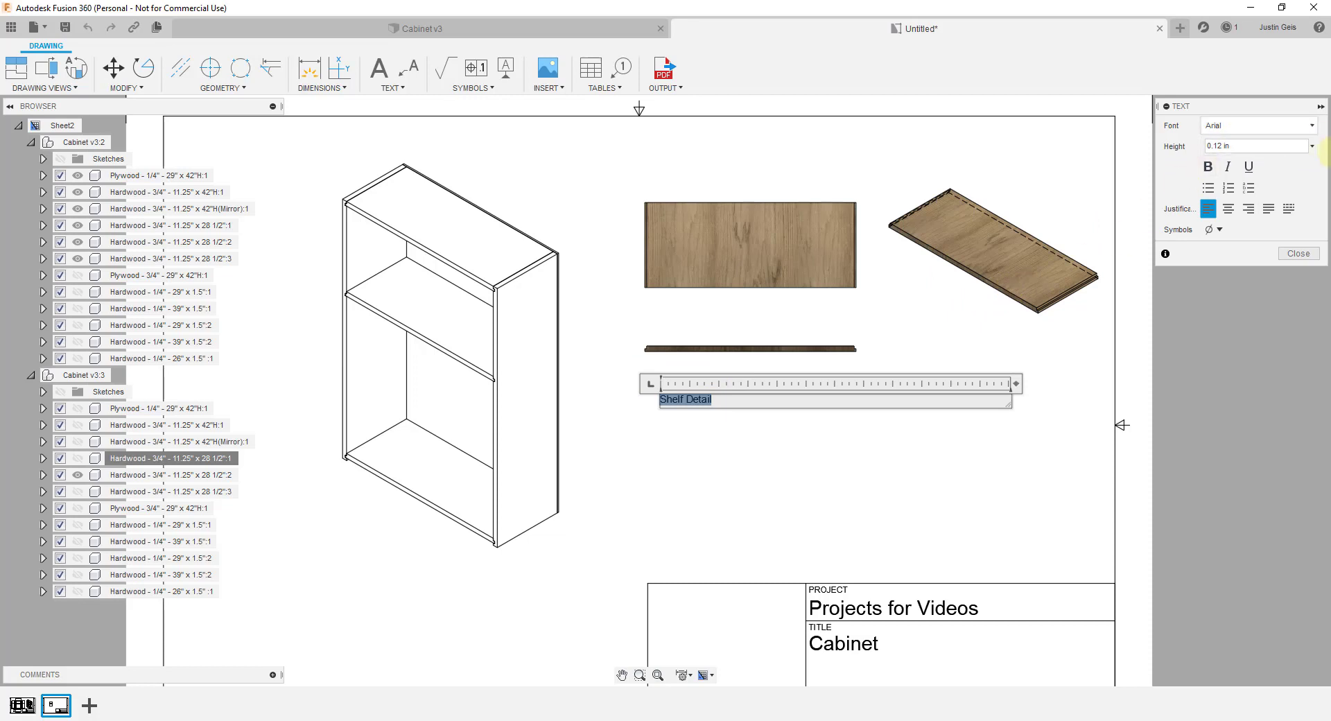
left_click(1311, 145)
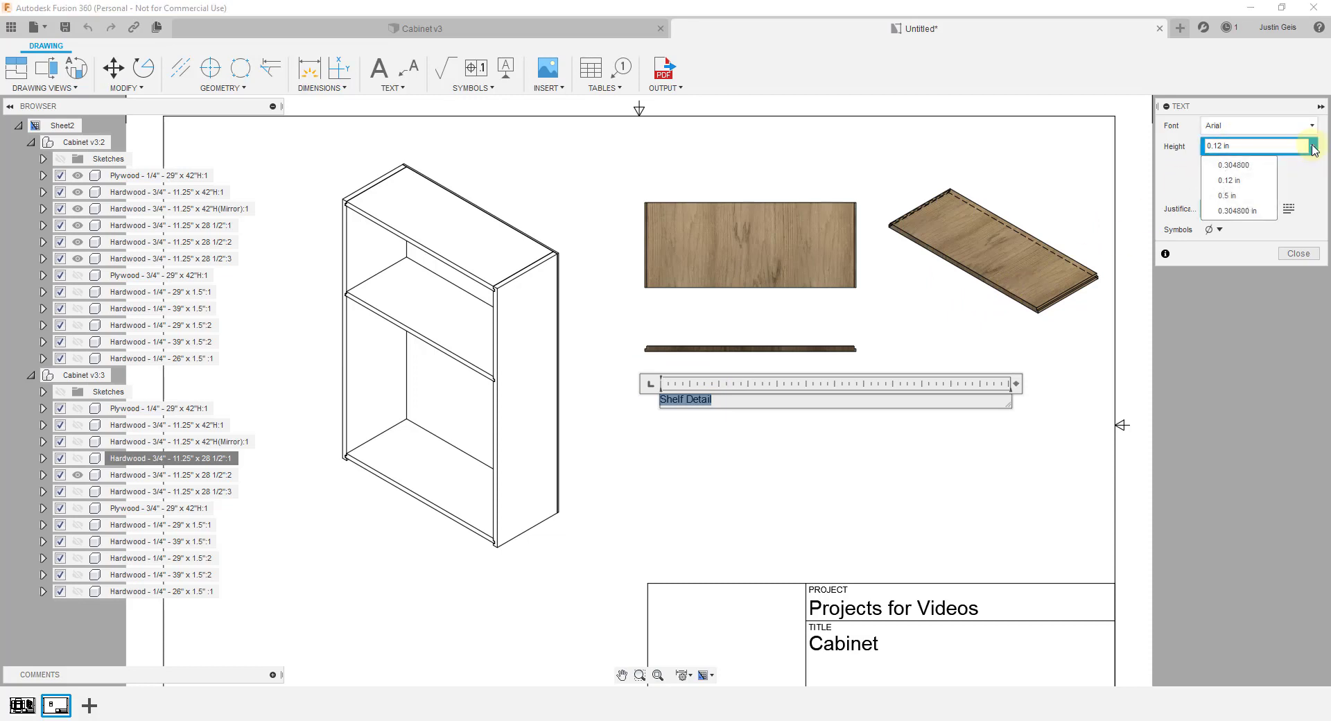
left_click(1231, 198)
left_click(1208, 168)
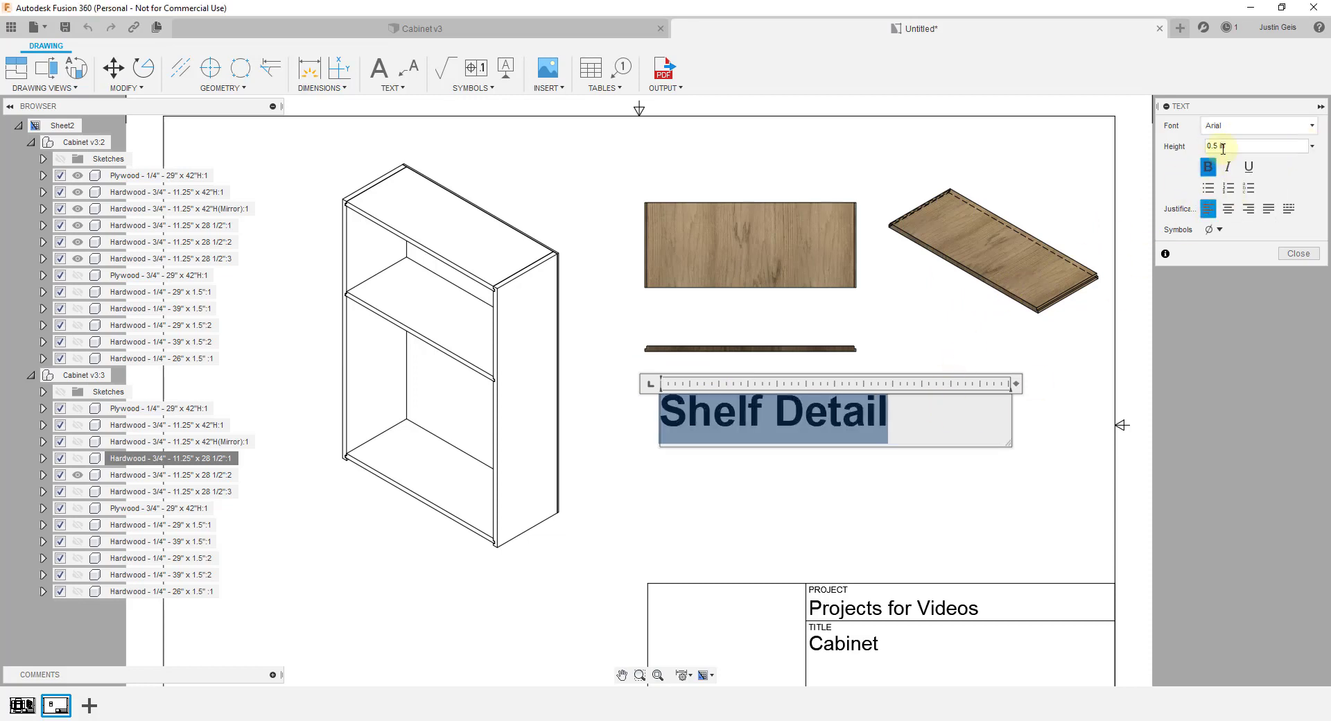
left_click(1228, 209)
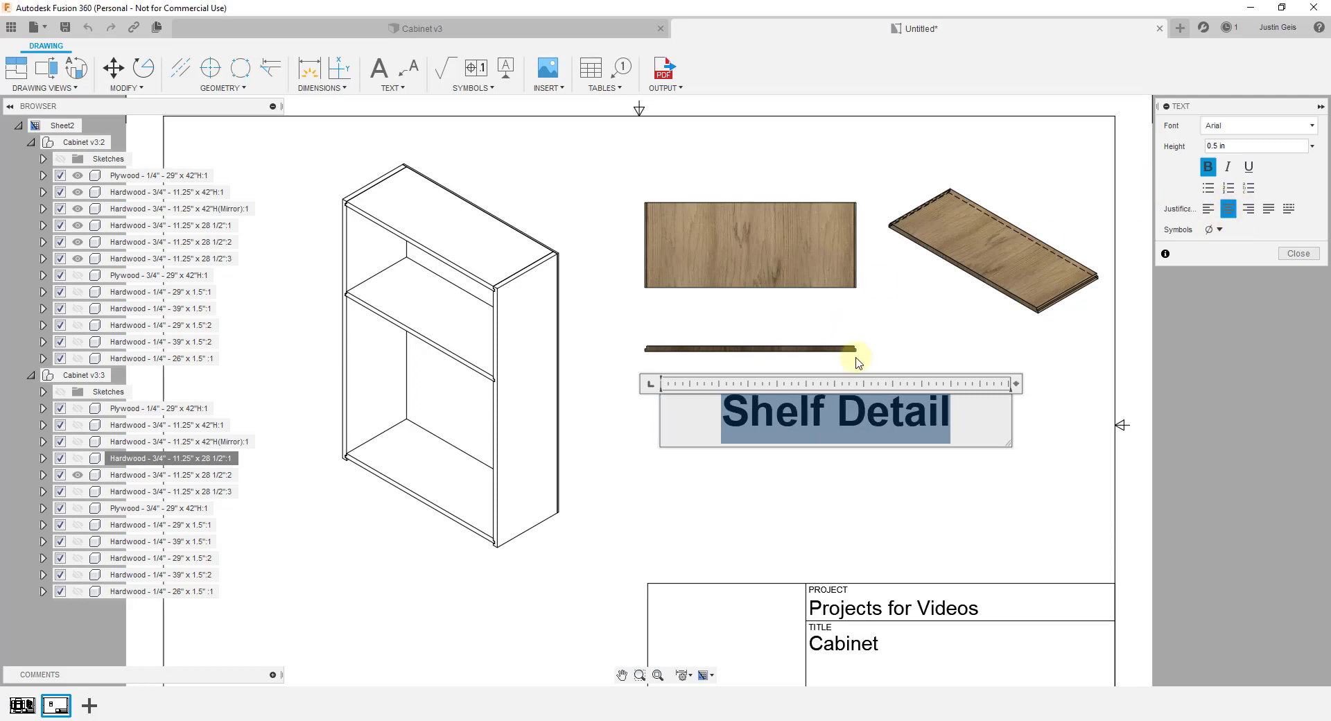
Dimension the two stepped heights at the left end of the shelf's front view
left_click(907, 292)
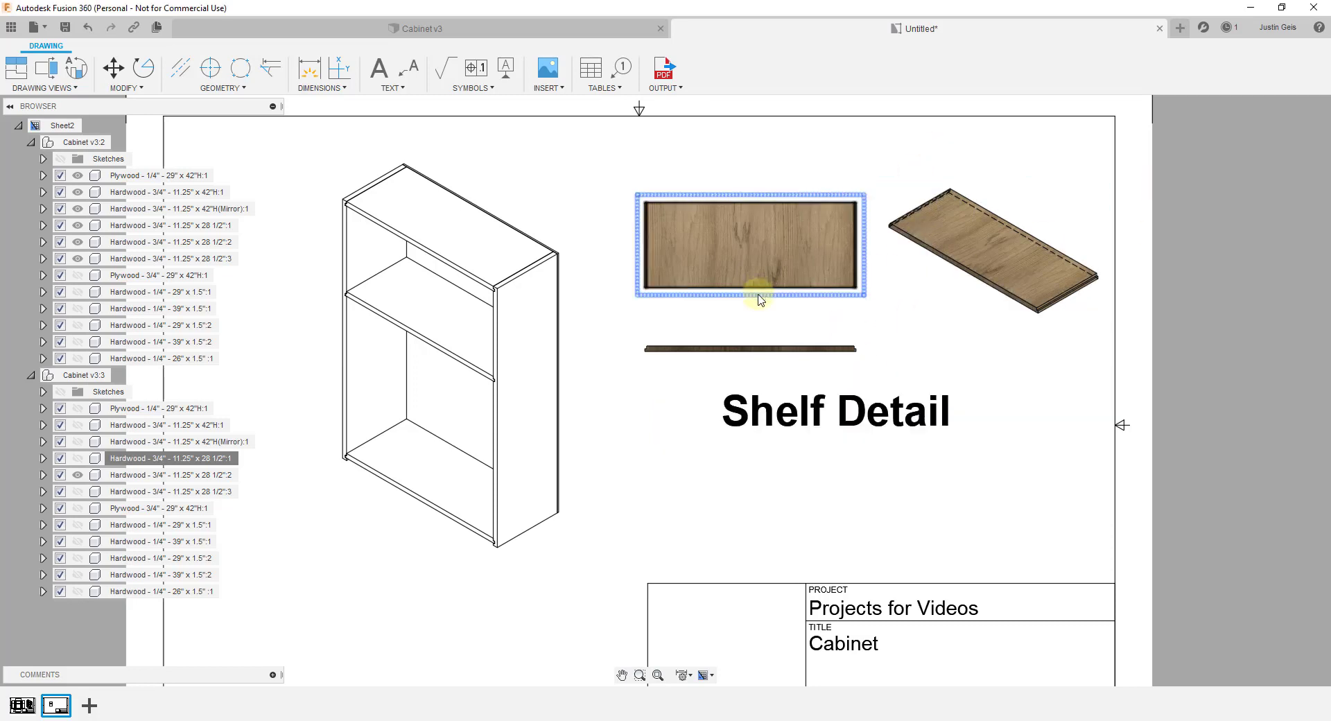
left_click(784, 354)
scroll(615, 348, "up", 10)
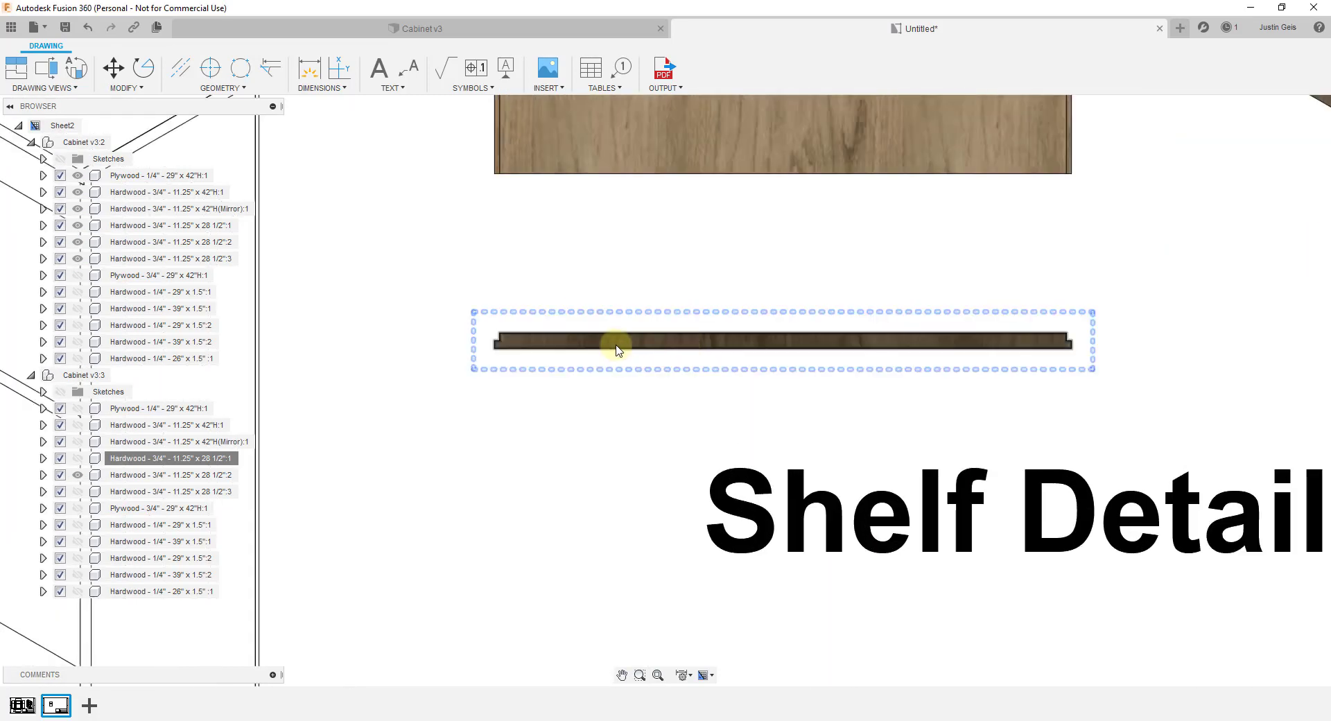
left_click(322, 88)
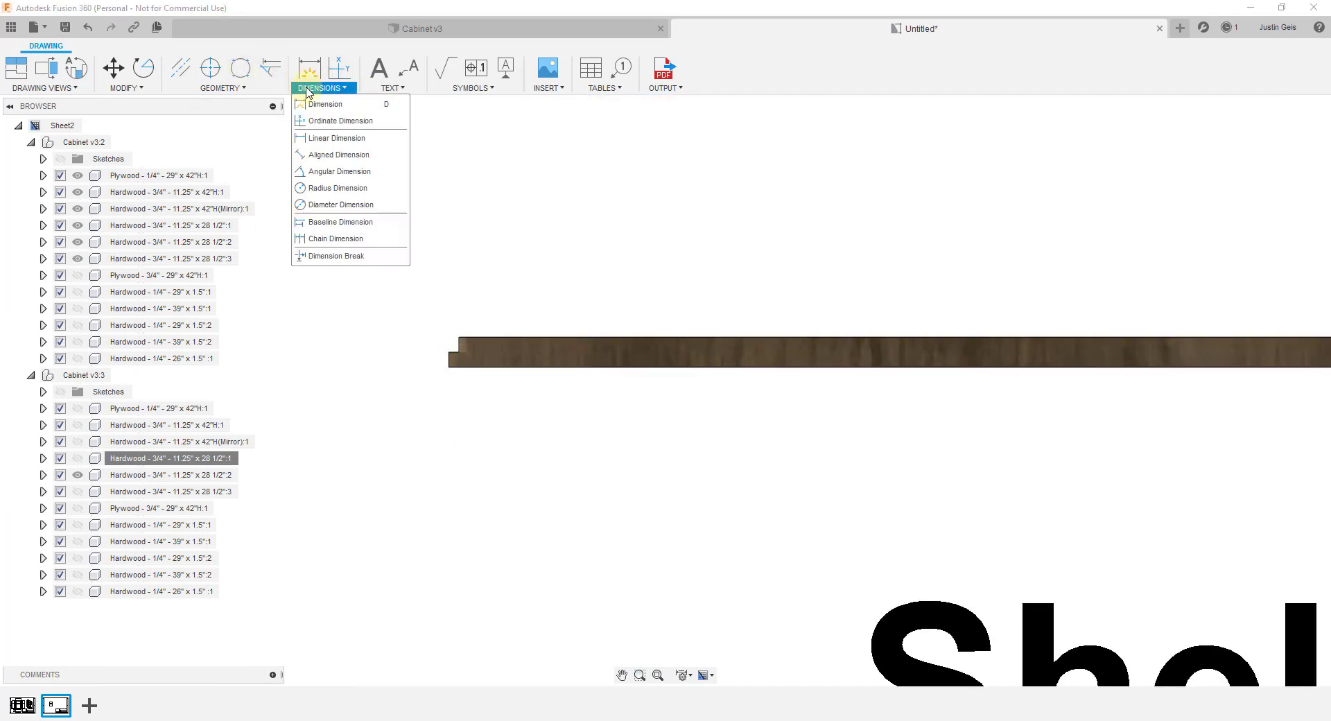
left_click(311, 106)
scroll(466, 300, "up", 3)
left_click(459, 344)
scroll(416, 360, "down", 3)
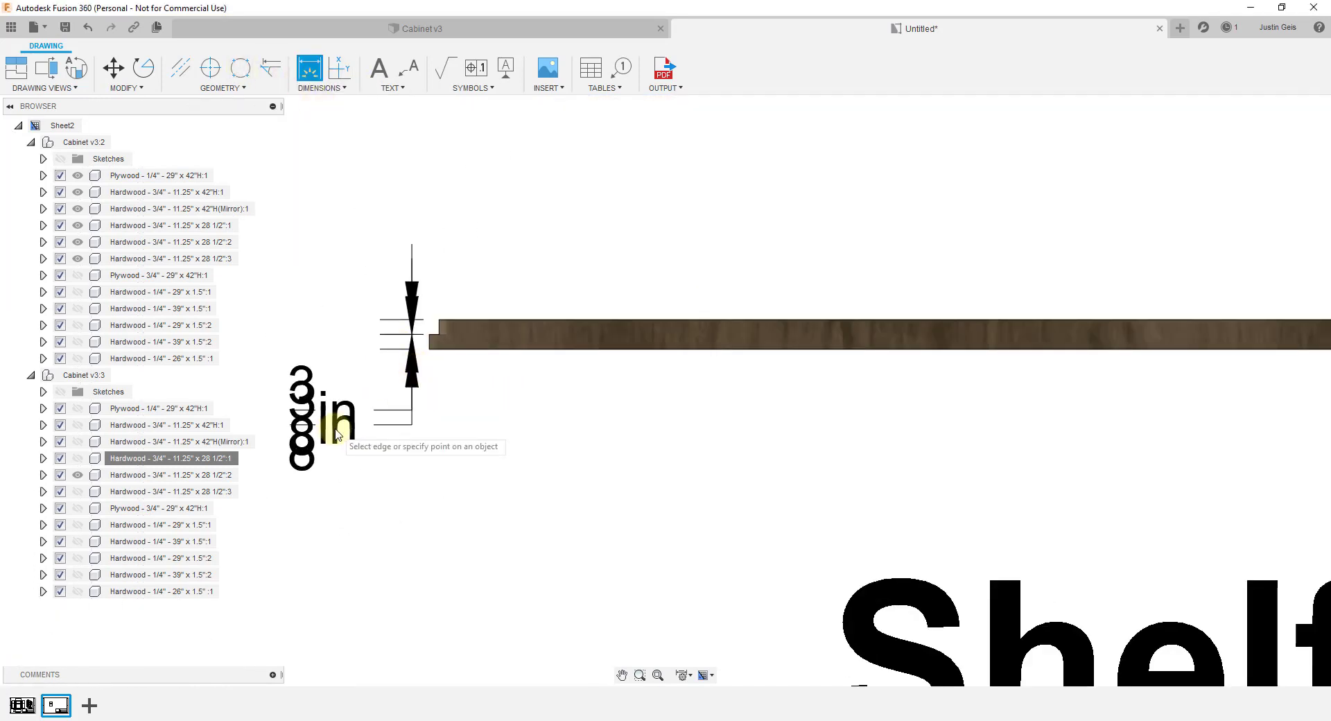
left_click(337, 433)
key("Escape")
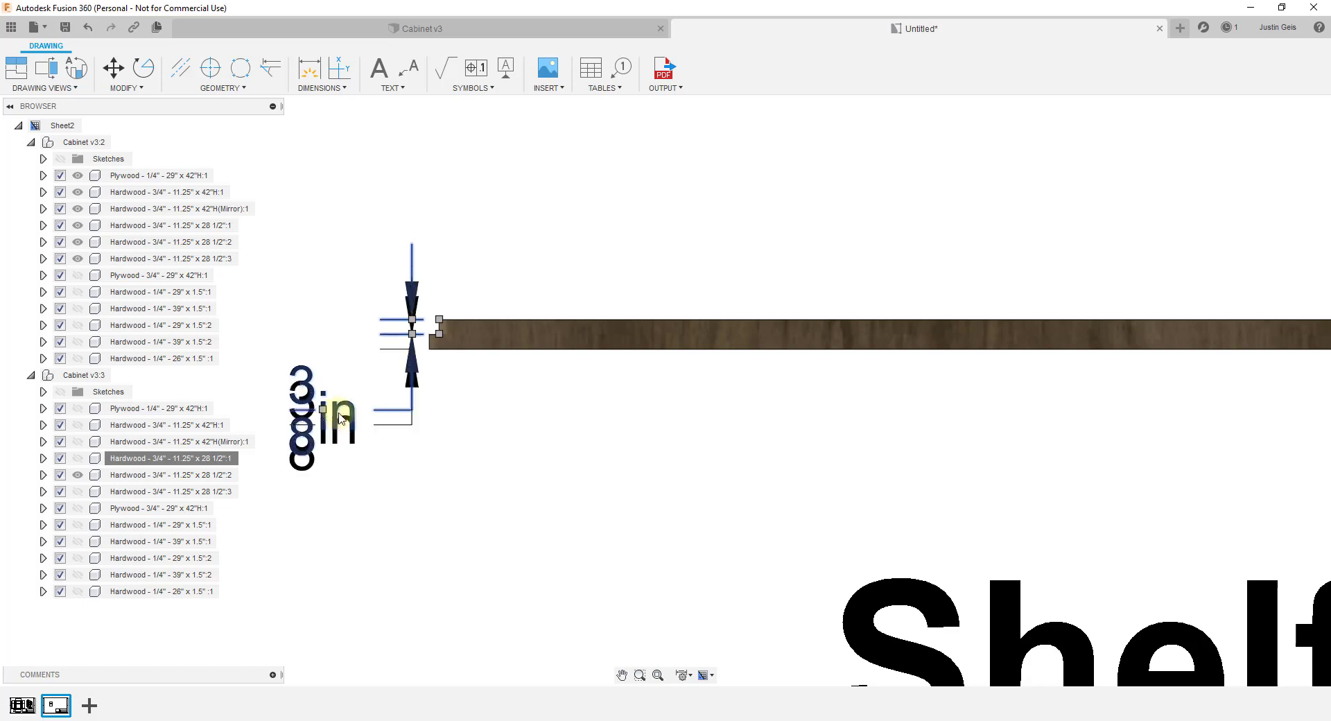
Move the notch height dimension above and farther left so it clears the lower dimension at the shelf's left end
left_click(323, 410)
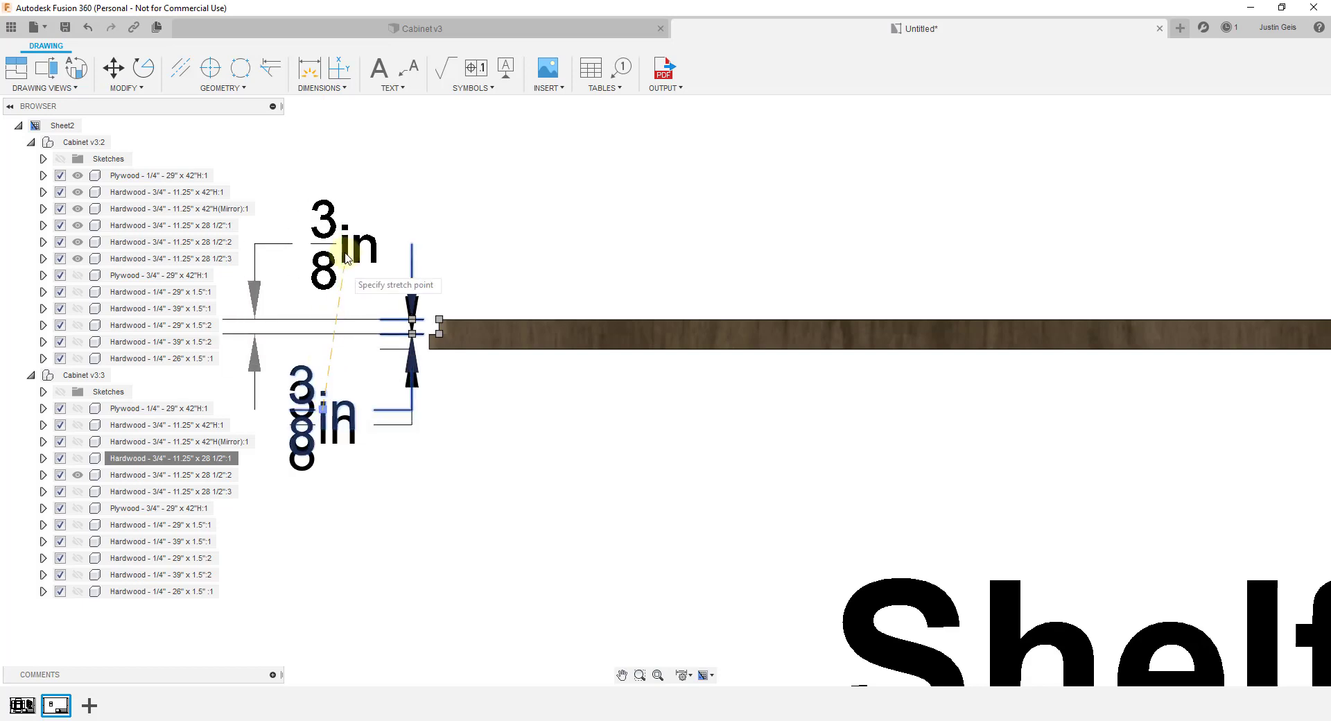
left_click(358, 196)
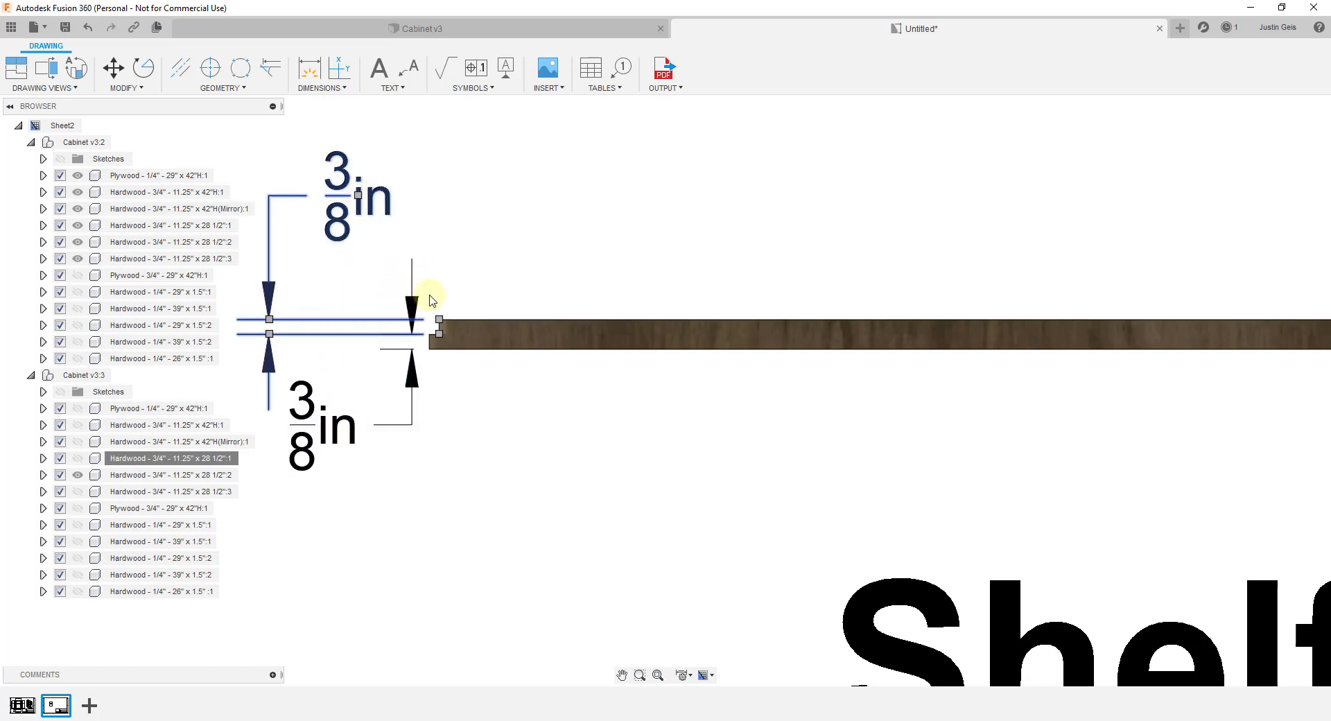
key("Escape")
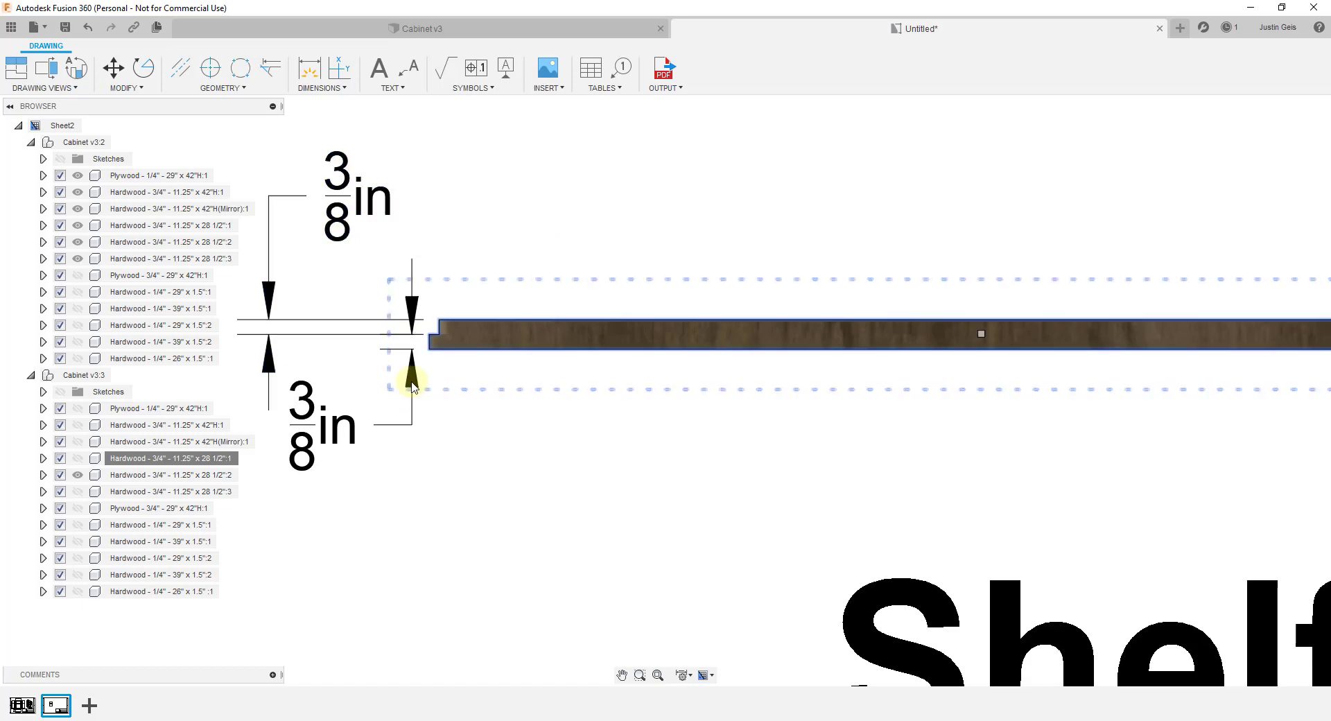
left_click(413, 296)
scroll(415, 396, "down", 4)
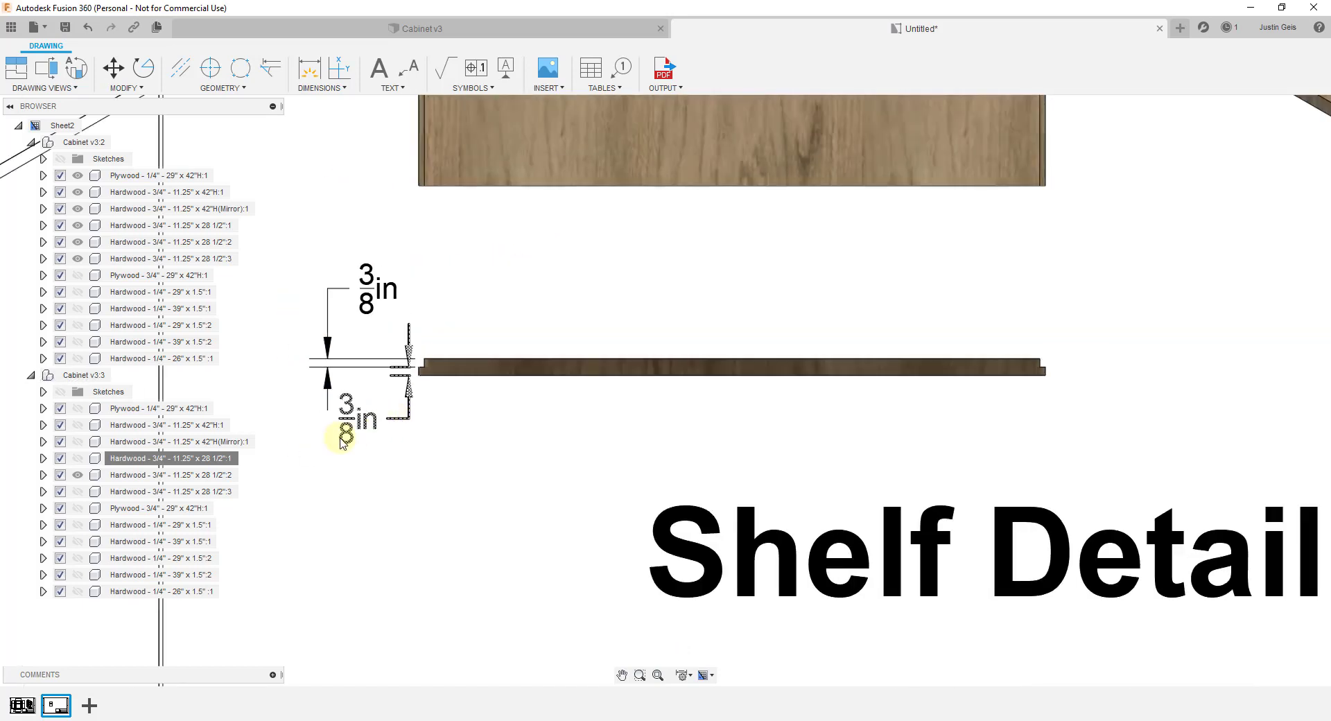
Dimension the tongue width at the shelf's right end and the overall shelf length below the front view
left_click(474, 333)
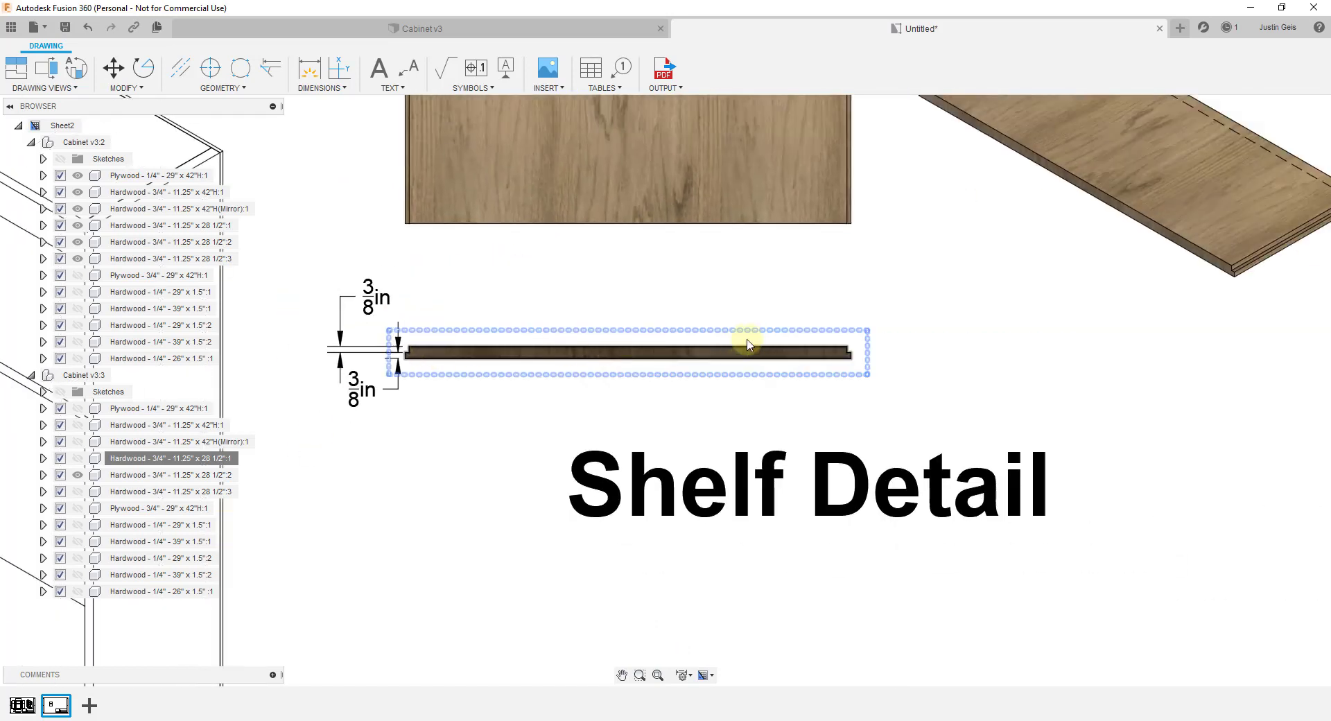
scroll(870, 332, "up", 2)
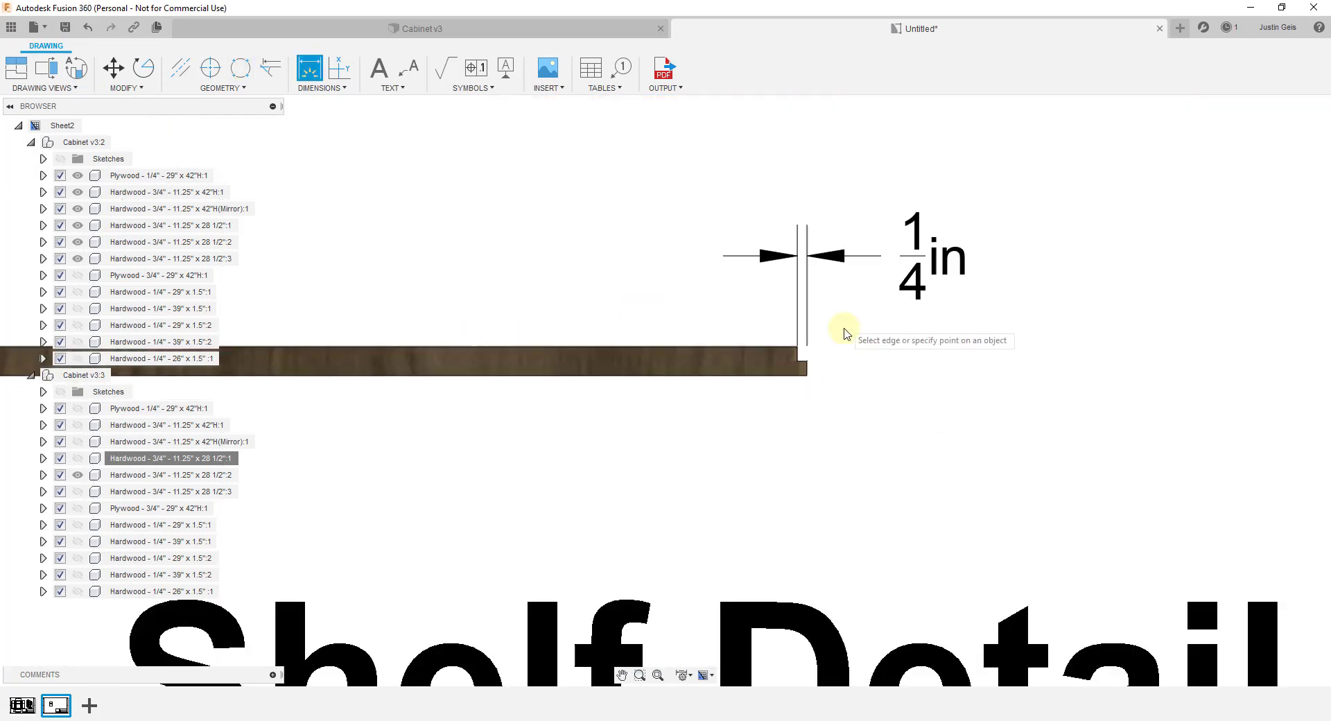
scroll(744, 362, "down", 5)
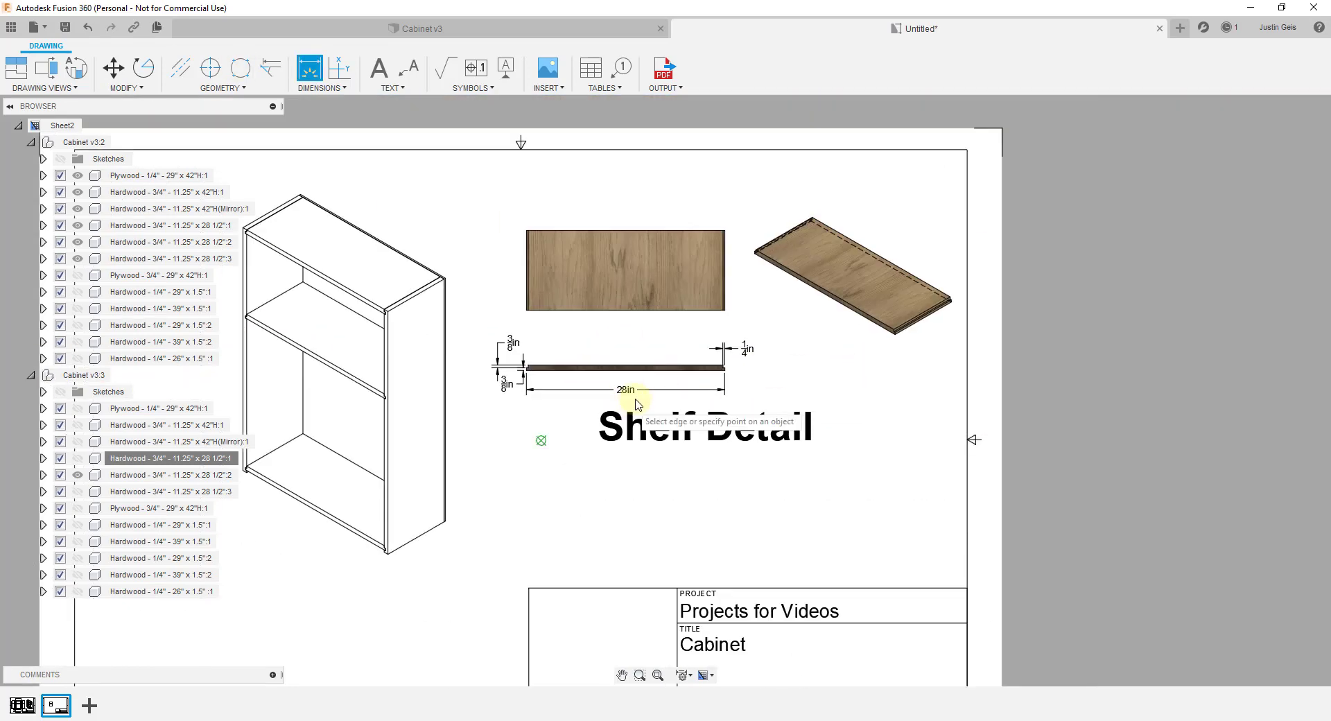
key("Escape")
scroll(693, 374, "down", 3)
scroll(610, 350, "up", 1)
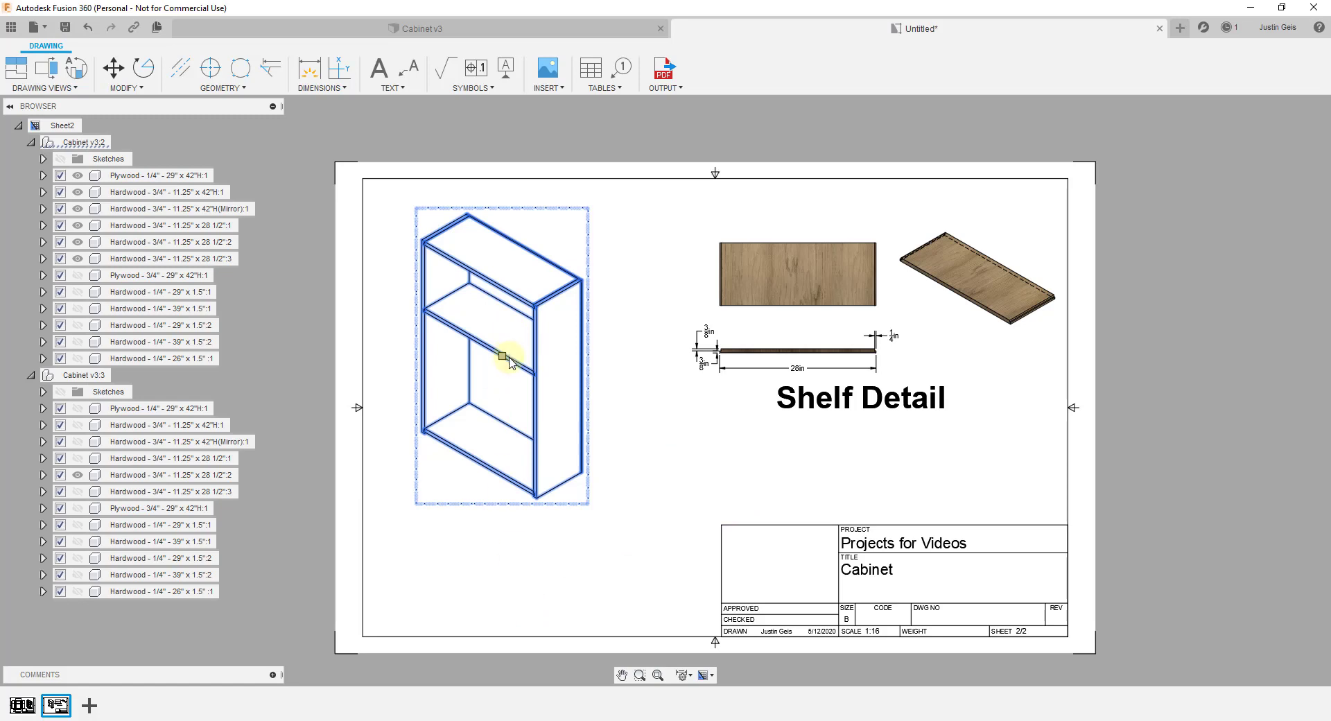
Change the carcass view's orientation from isometric to Front
left_click(16, 67)
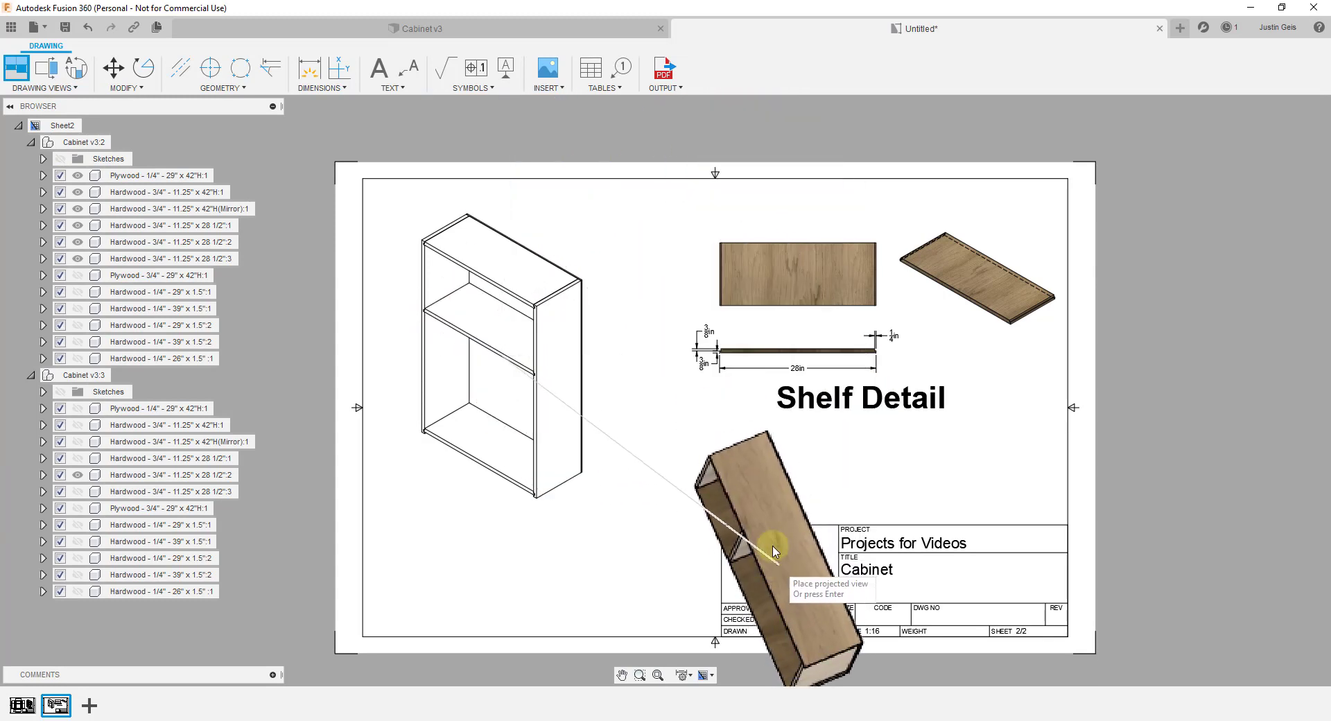
key("Return")
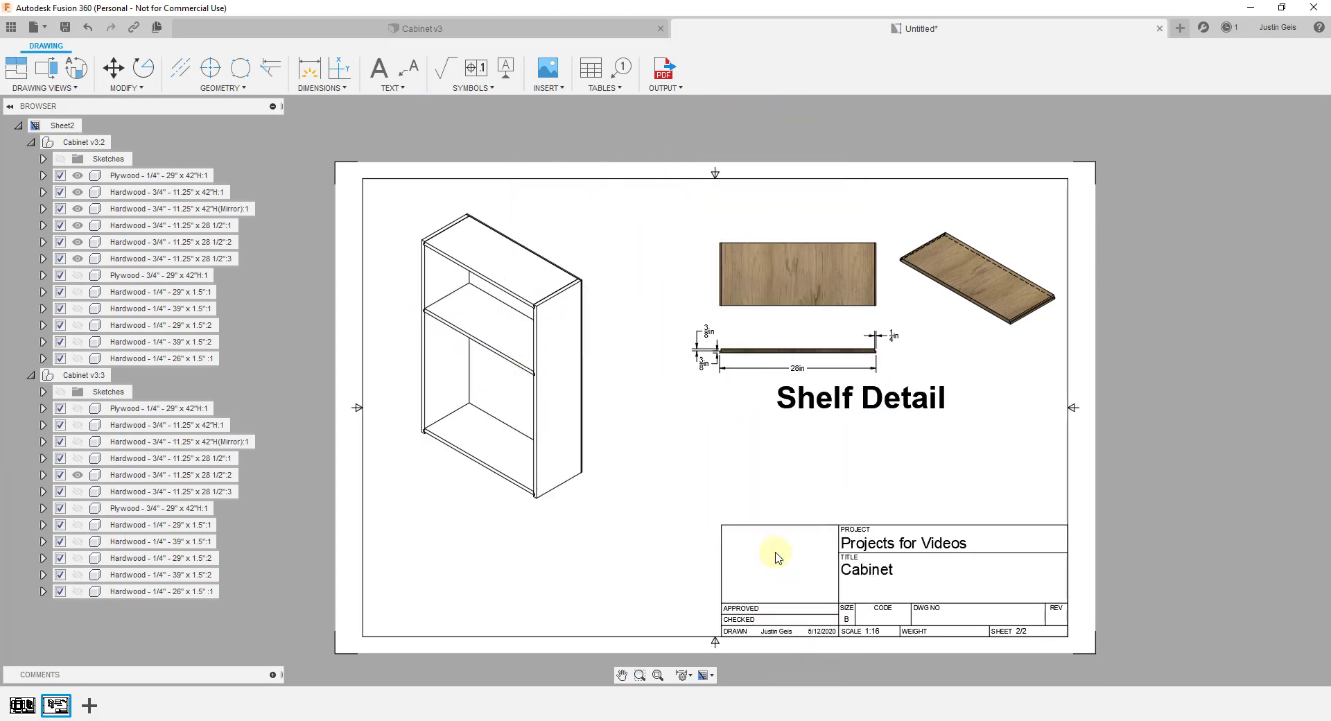
double_click(489, 345)
left_click(1276, 147)
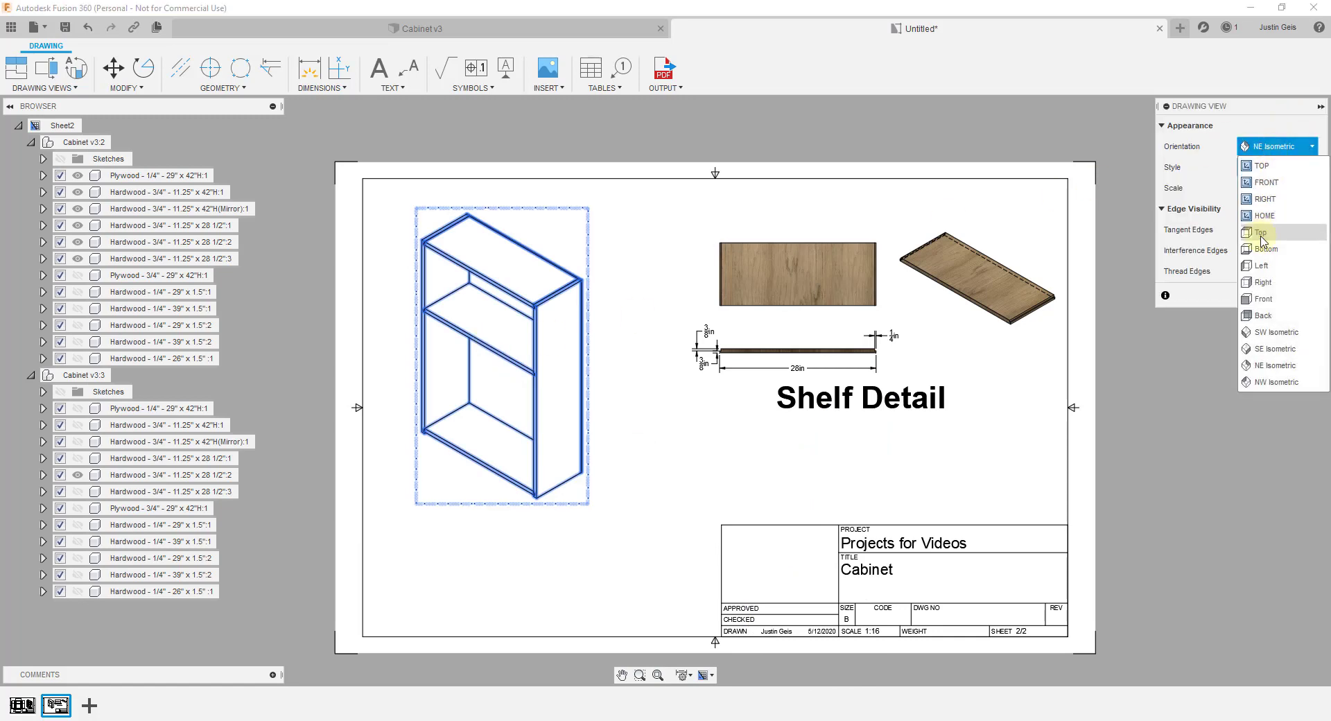
left_click(1263, 299)
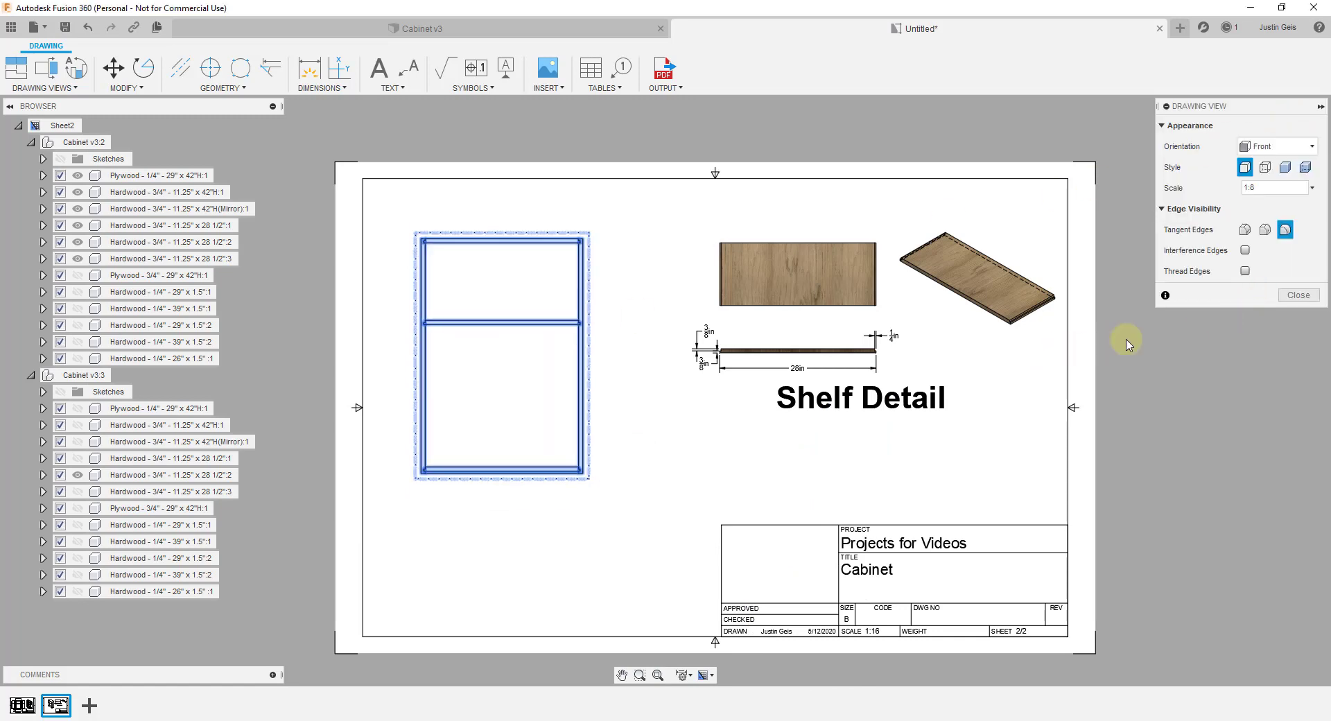
left_click(1296, 296)
Move the carcass front view up on the sheet and project an isometric view diagonally up to its right
left_click(512, 364)
mouse_move(511, 365)
left_mouse_down()
mouse_move(506, 305)
mouse_move(512, 319)
left_mouse_up()
left_click(16, 72)
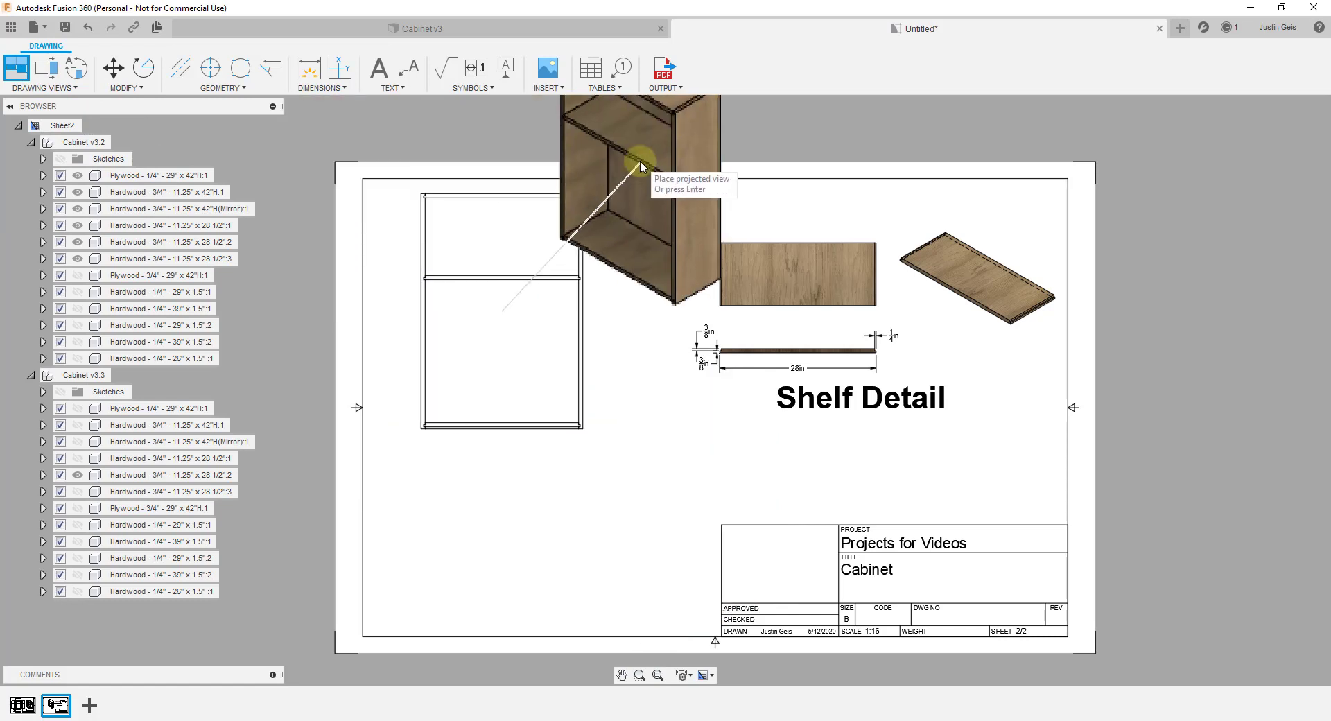
left_click(640, 161)
key("Return")
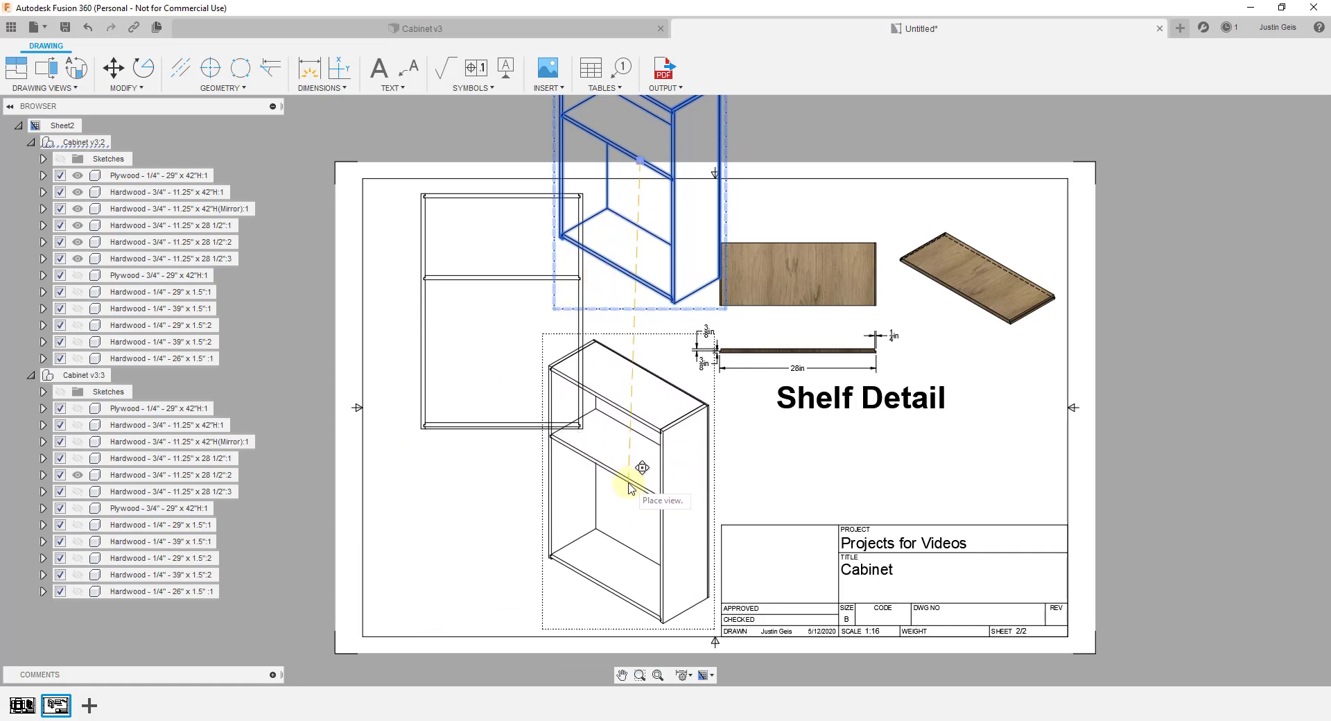
Place the isometric carcass view in the sheet's lower left area and shift the carcass front view to the right
left_click(465, 489)
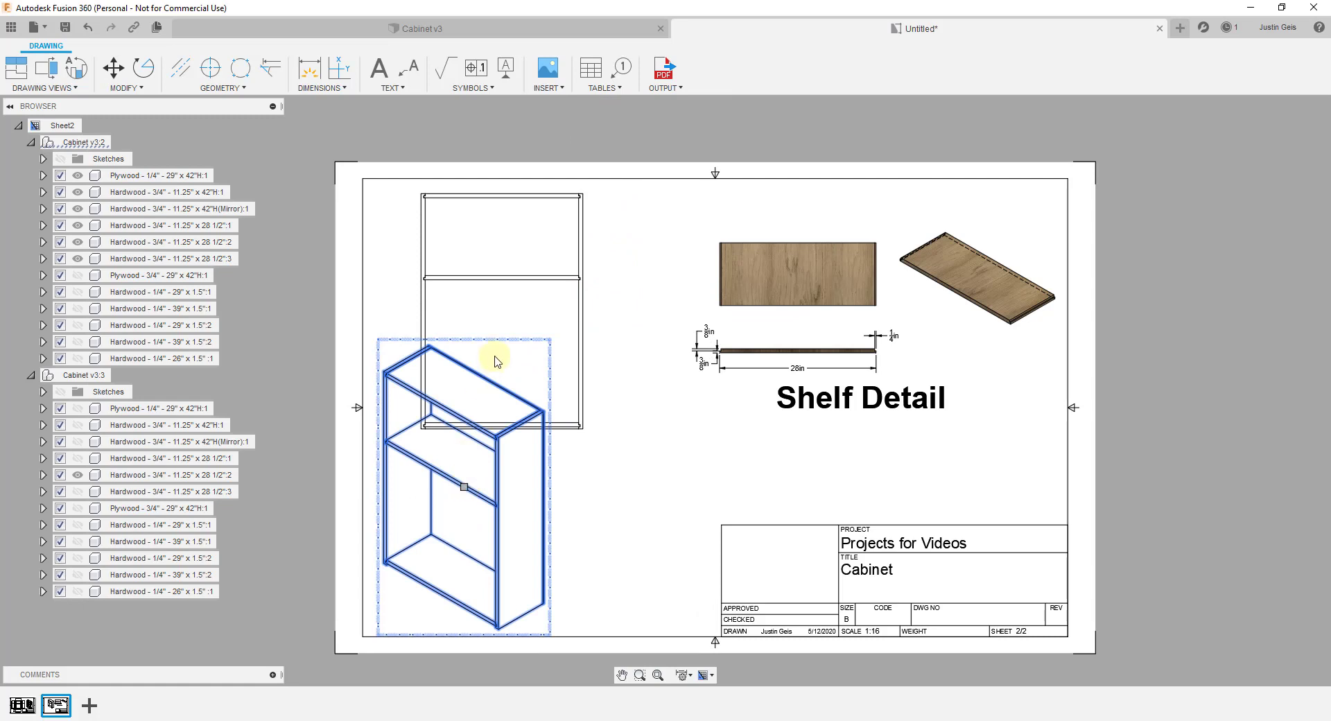
left_click(506, 311)
left_click(579, 311)
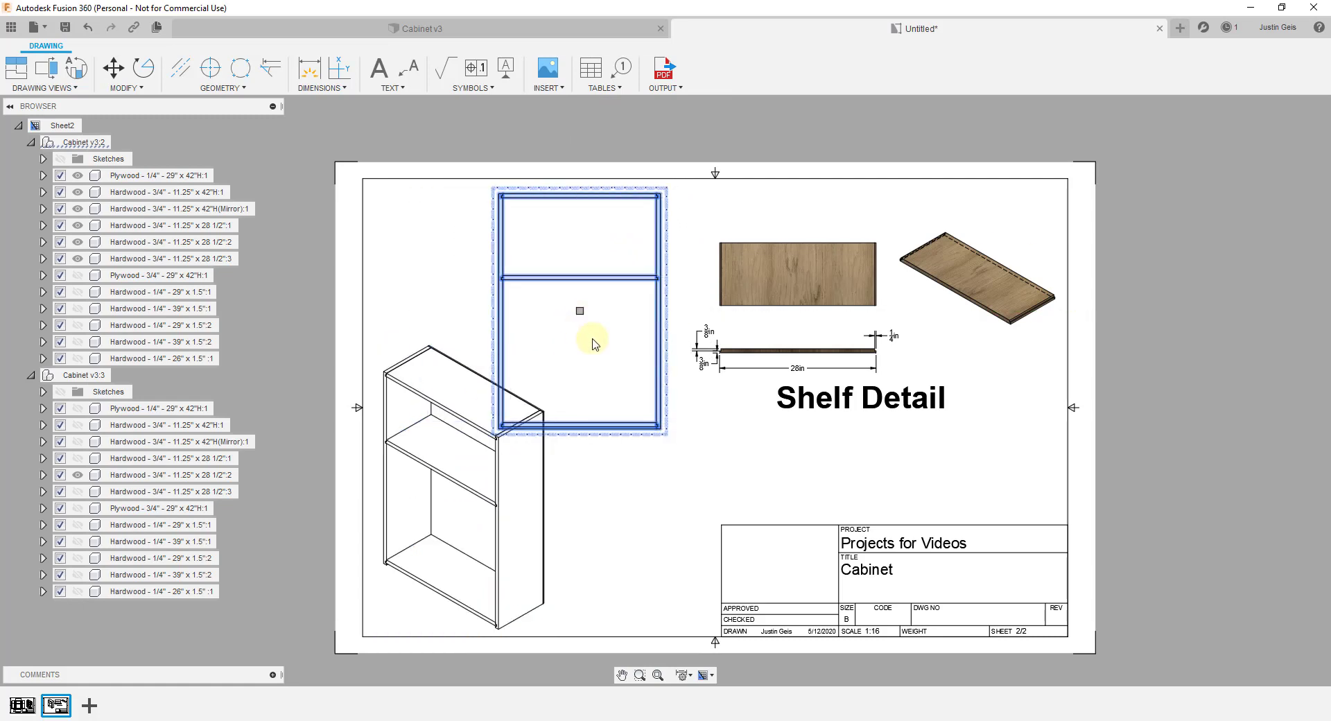
Set the isometric carcass view's scale to 1:10 and move it slightly lower on the sheet
left_click(513, 491)
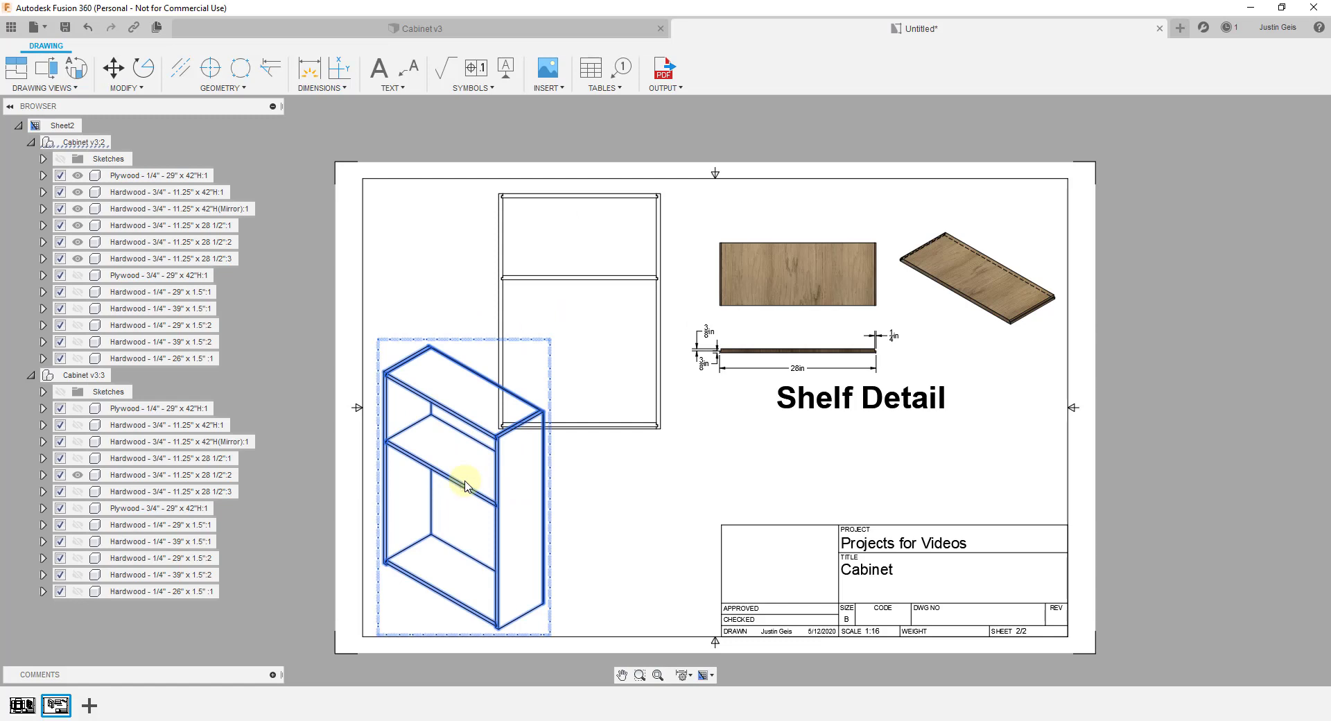
double_click(464, 485)
scroll(1297, 191, "down", 1)
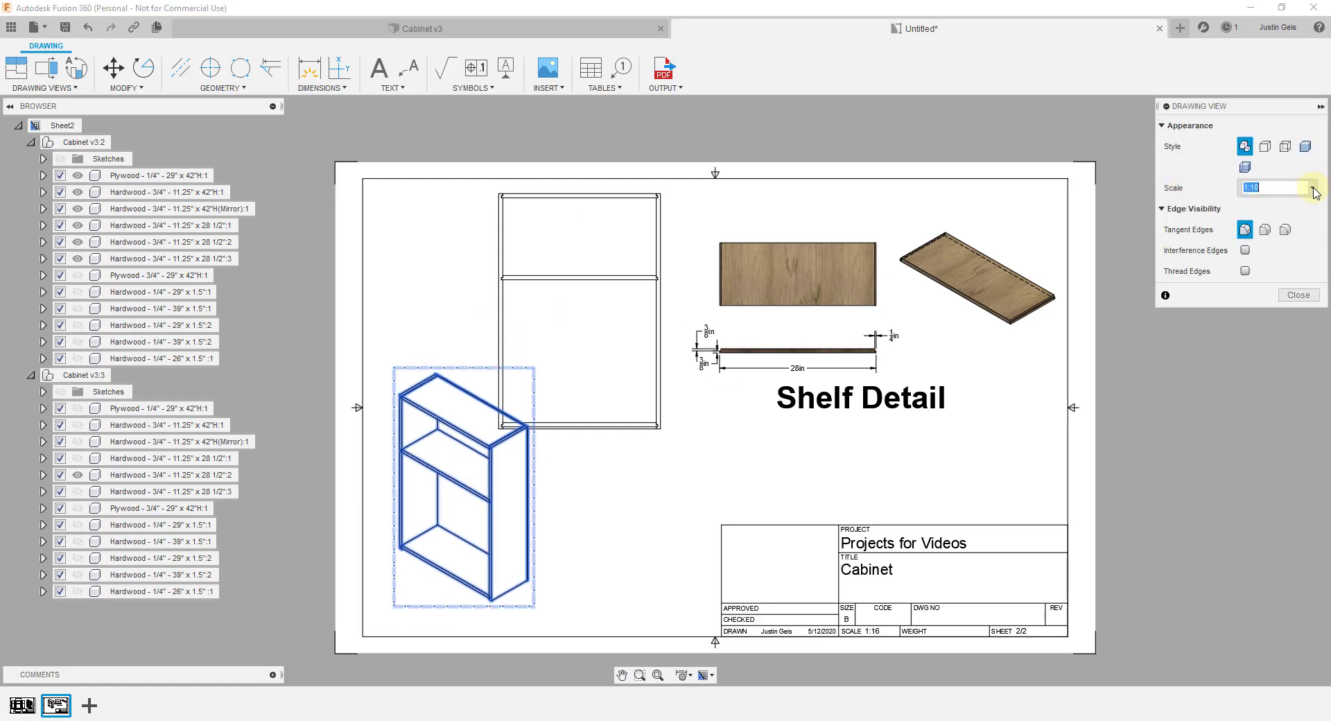
left_click(1297, 294)
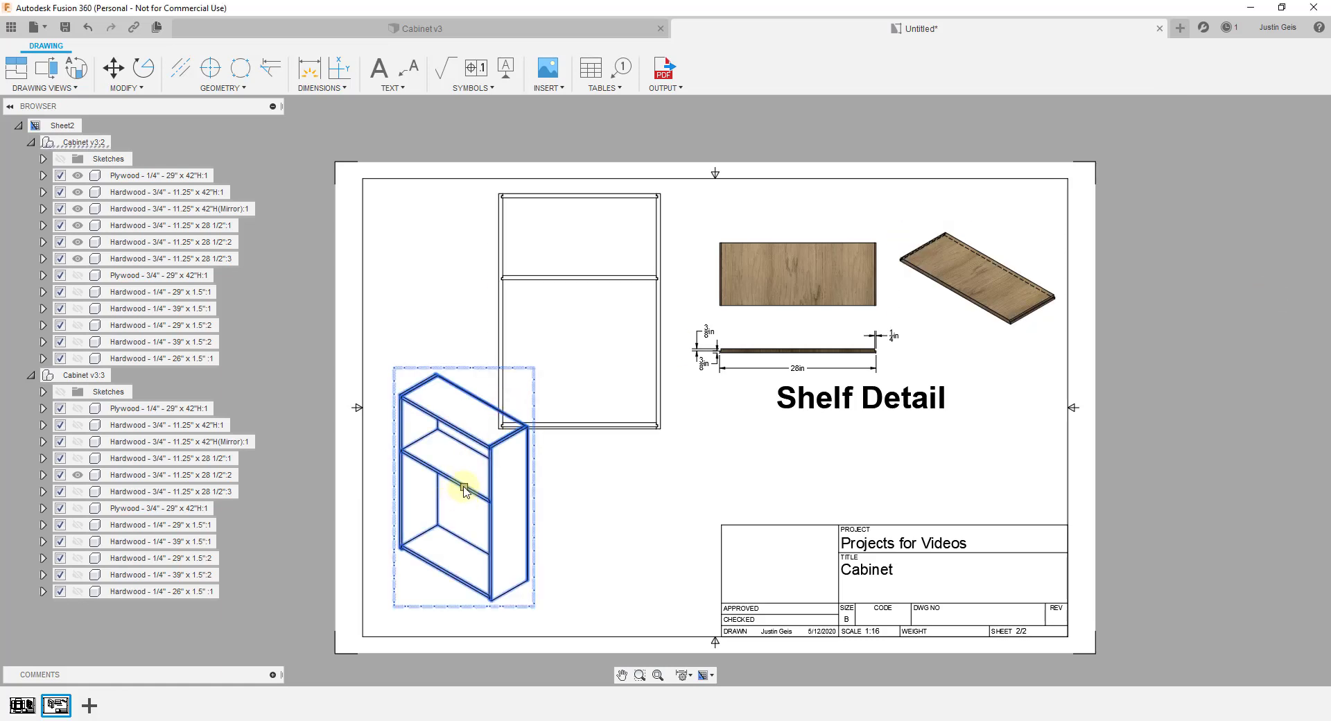
left_click_drag(464, 489, 465, 512)
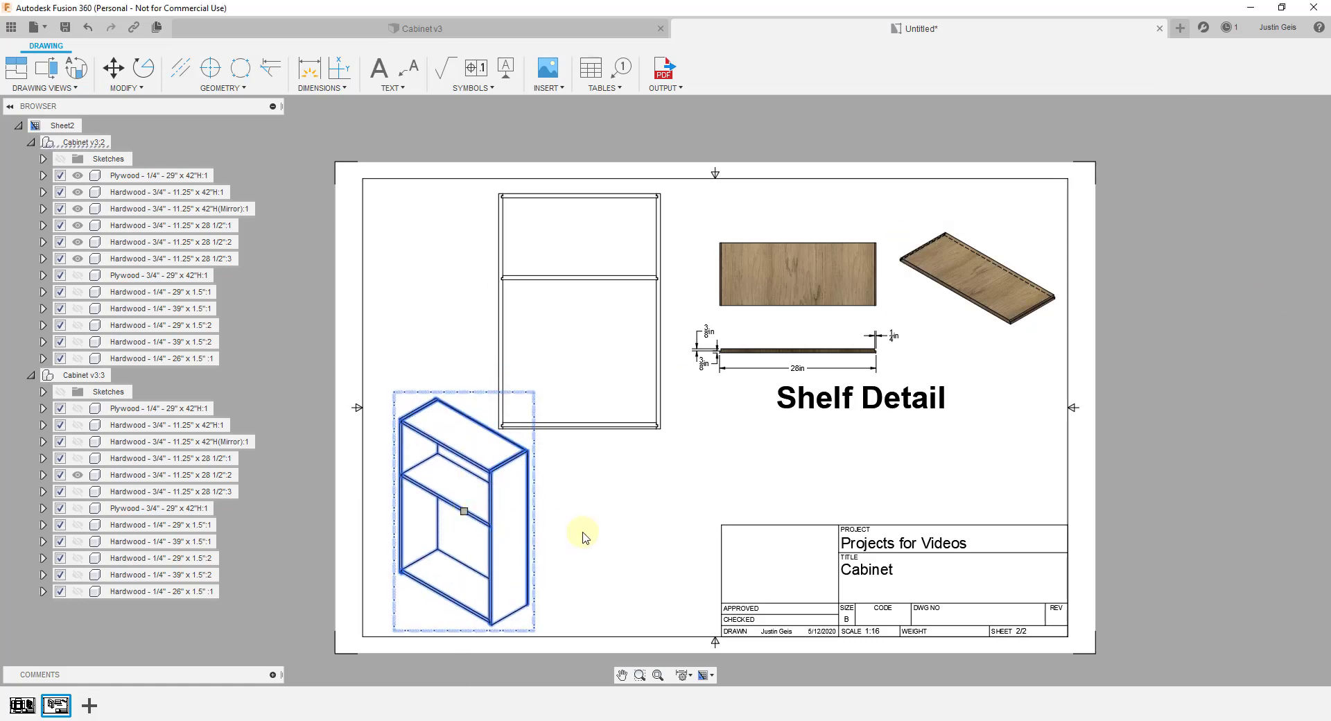
Change the title in the second sheet's title block to "Shelf Detail Page"
double_click(870, 571)
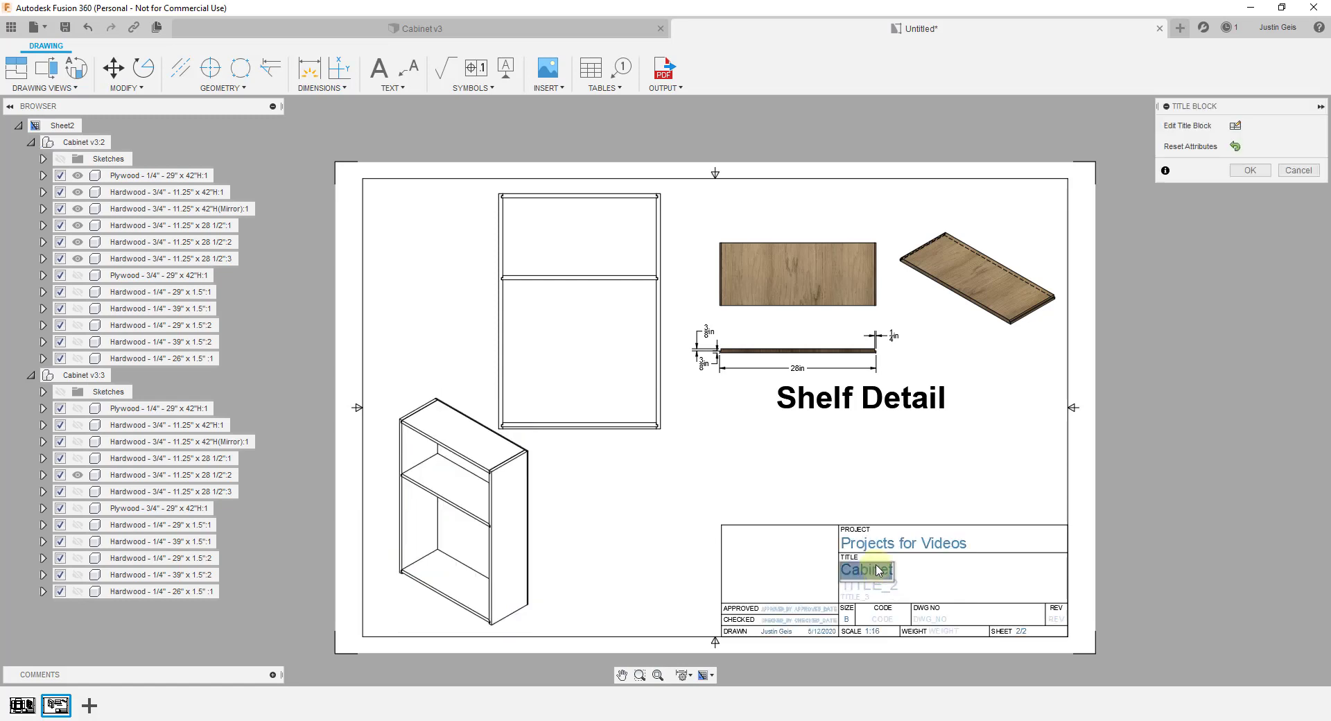
type("Shelf Detail Page")
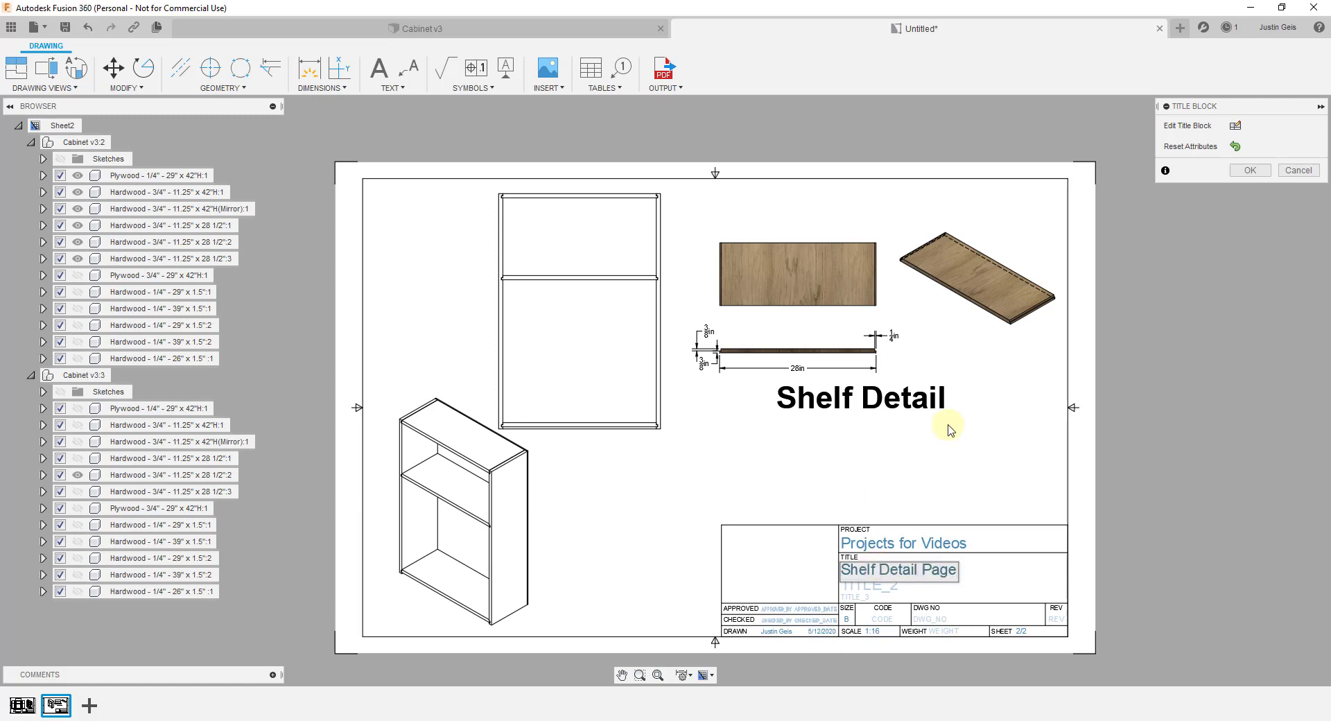
left_click(948, 430)
key("Return")
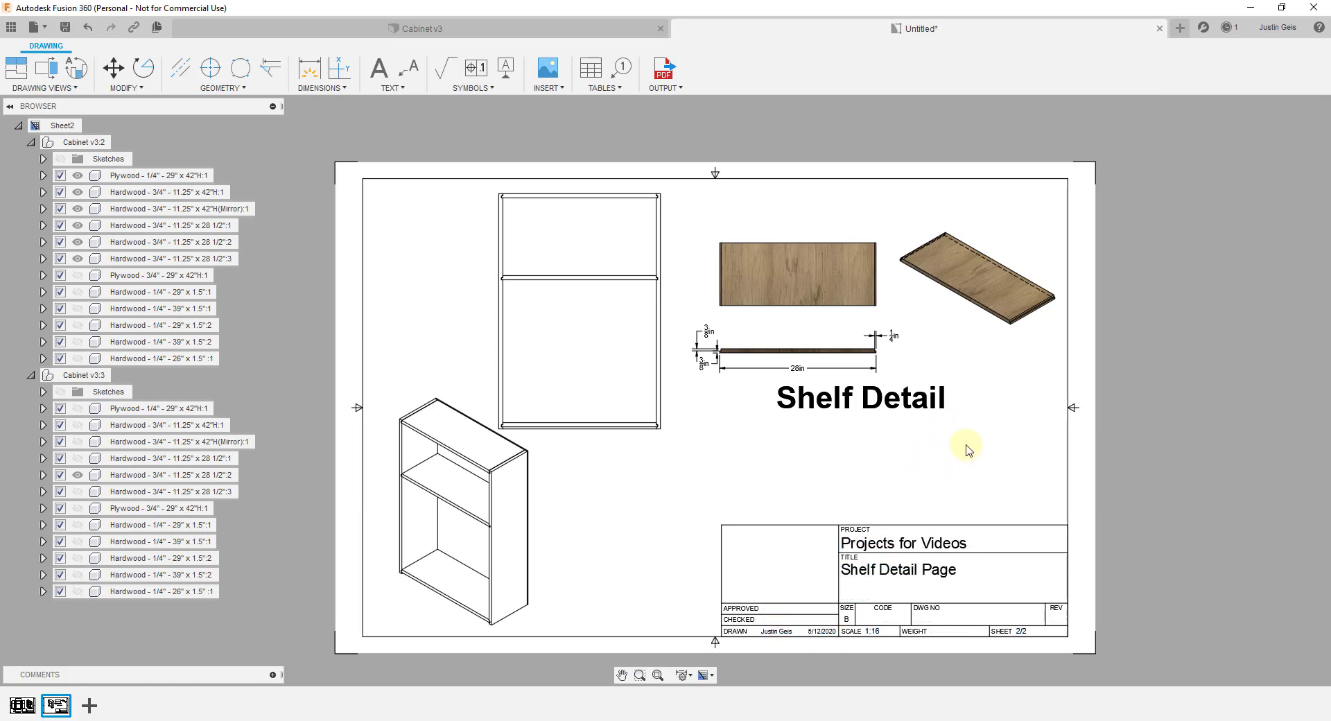
Export all sheets of the drawing to a PDF file named "Cabinet Plans"
left_click(663, 88)
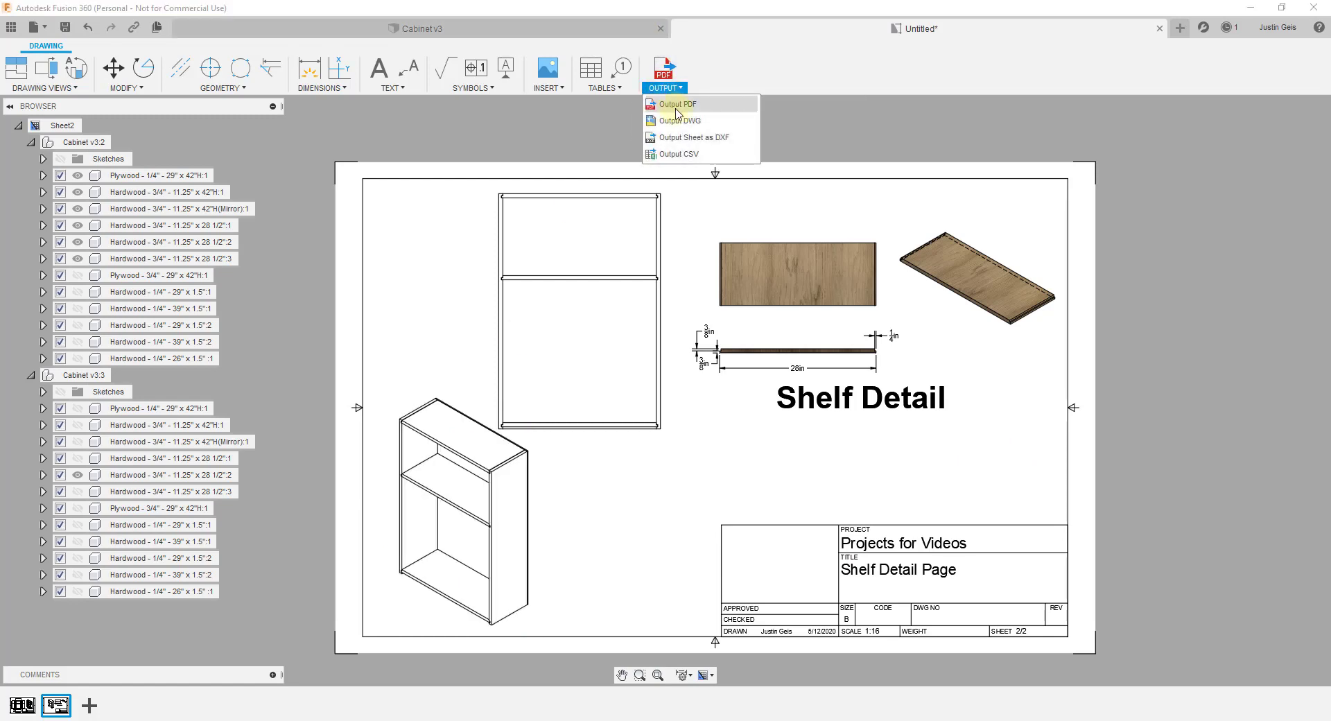
left_click(666, 69)
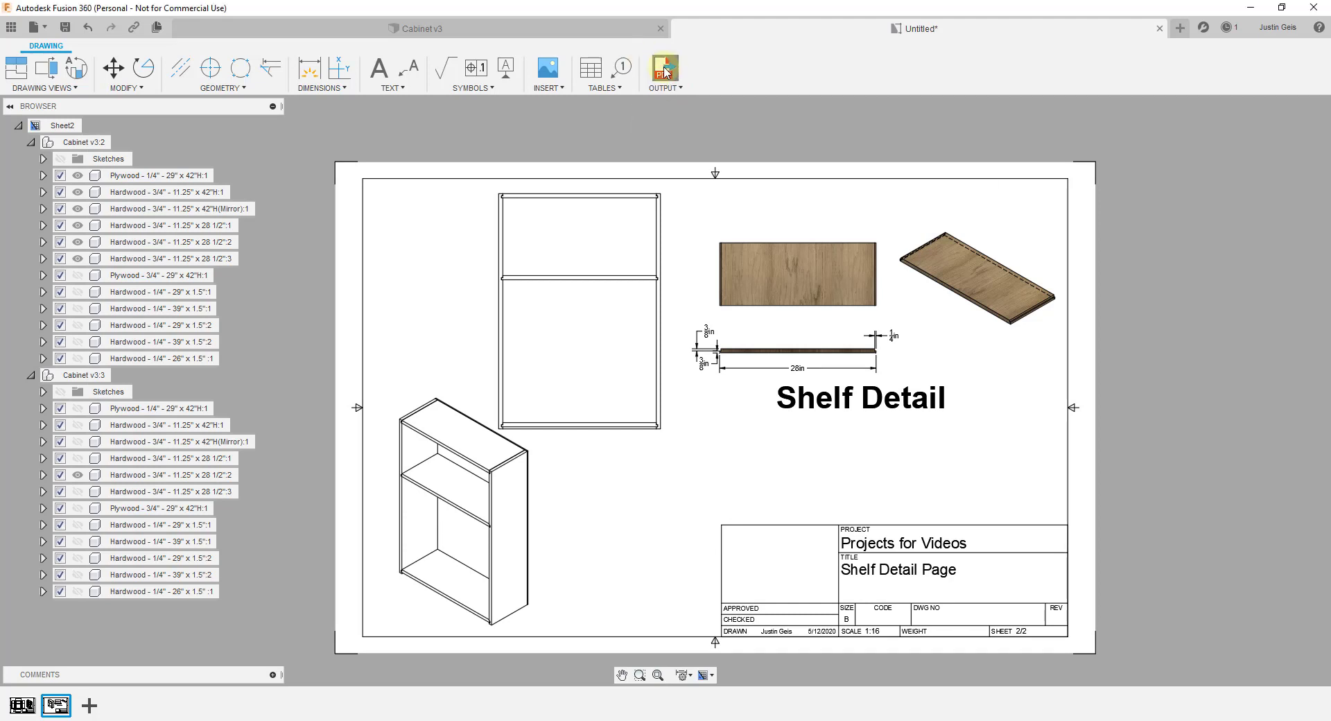
left_click(1269, 129)
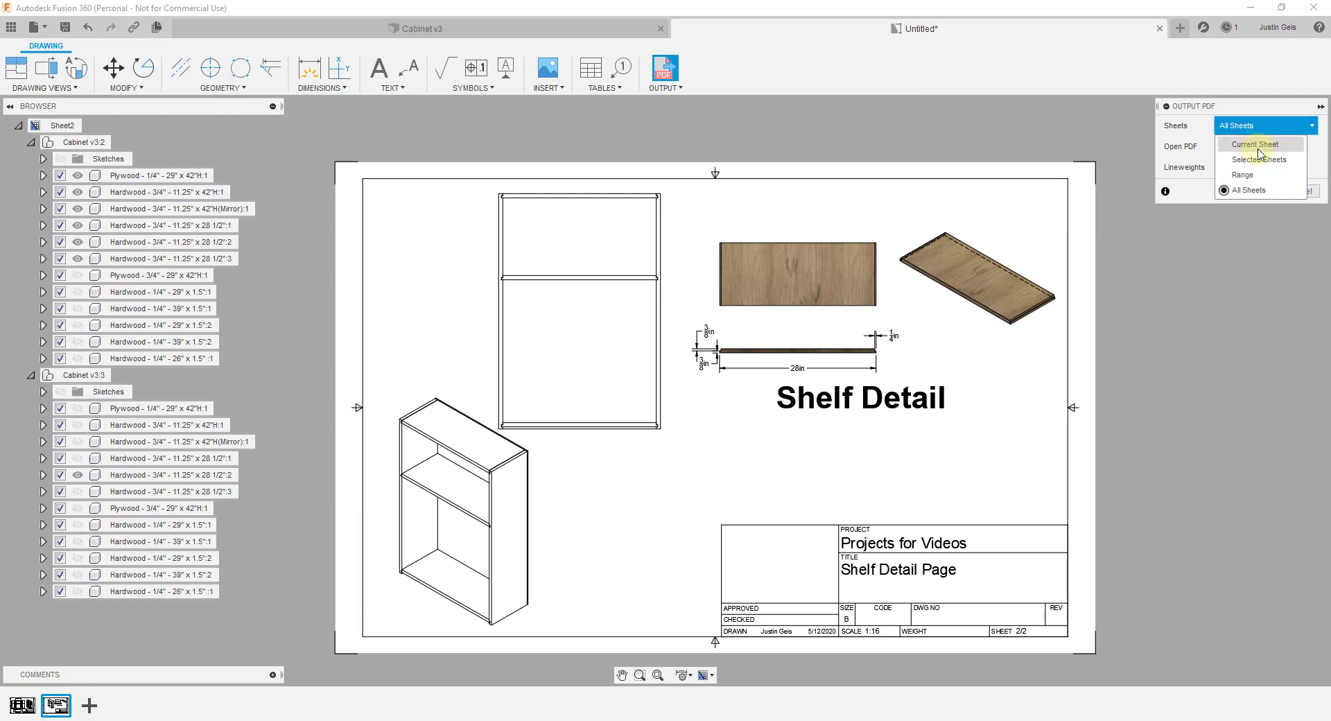
left_click(1245, 190)
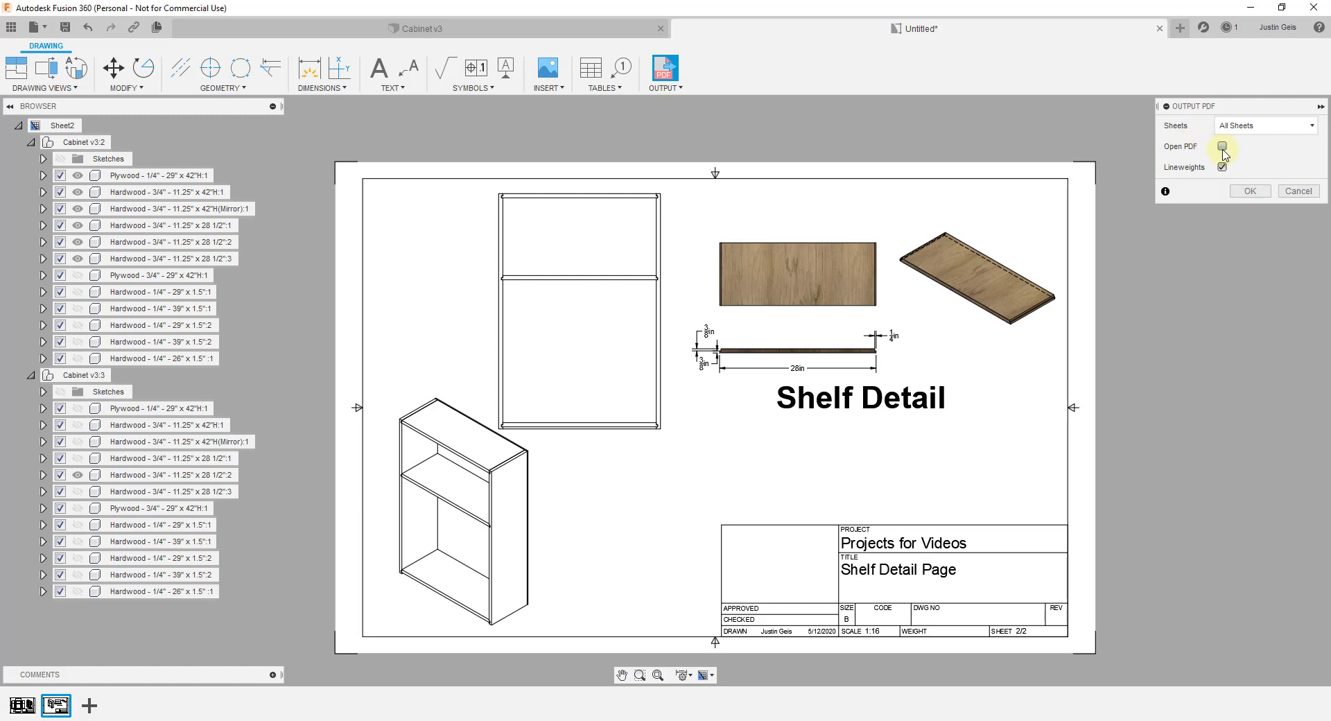
left_click(1248, 190)
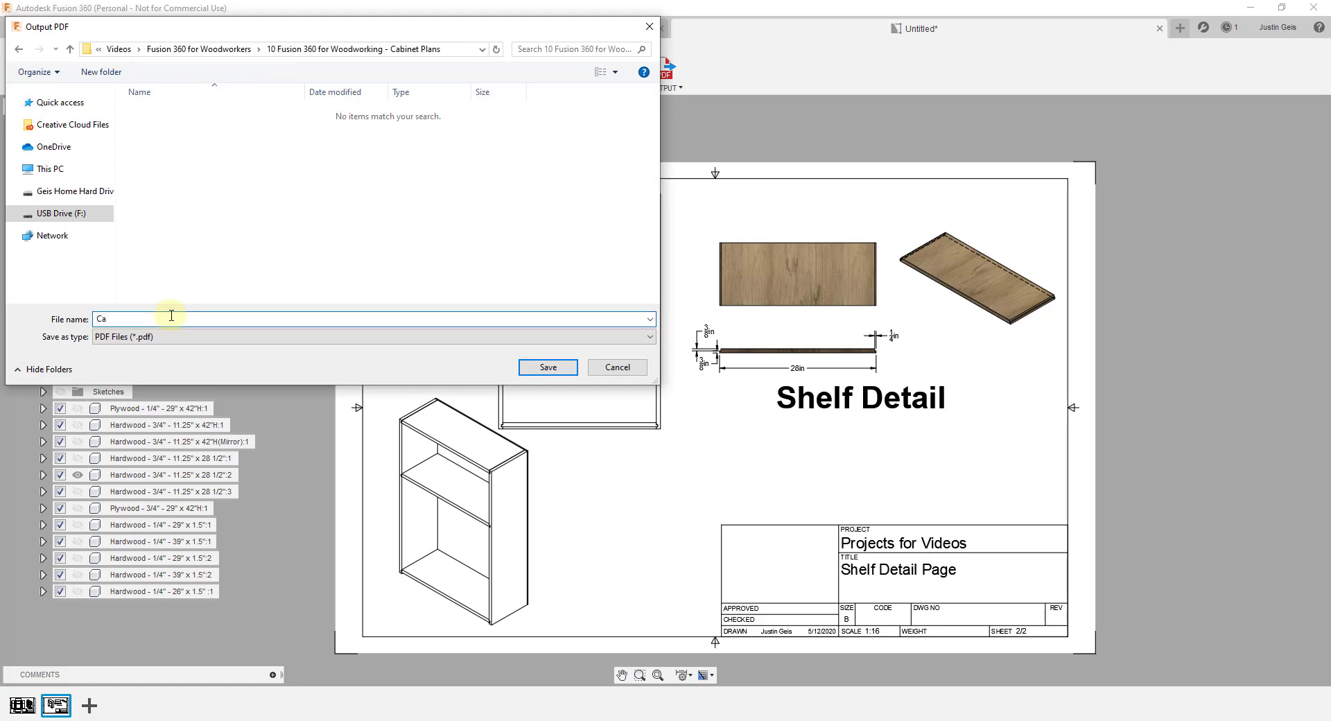
type("Cabinet Plans")
key("Return")
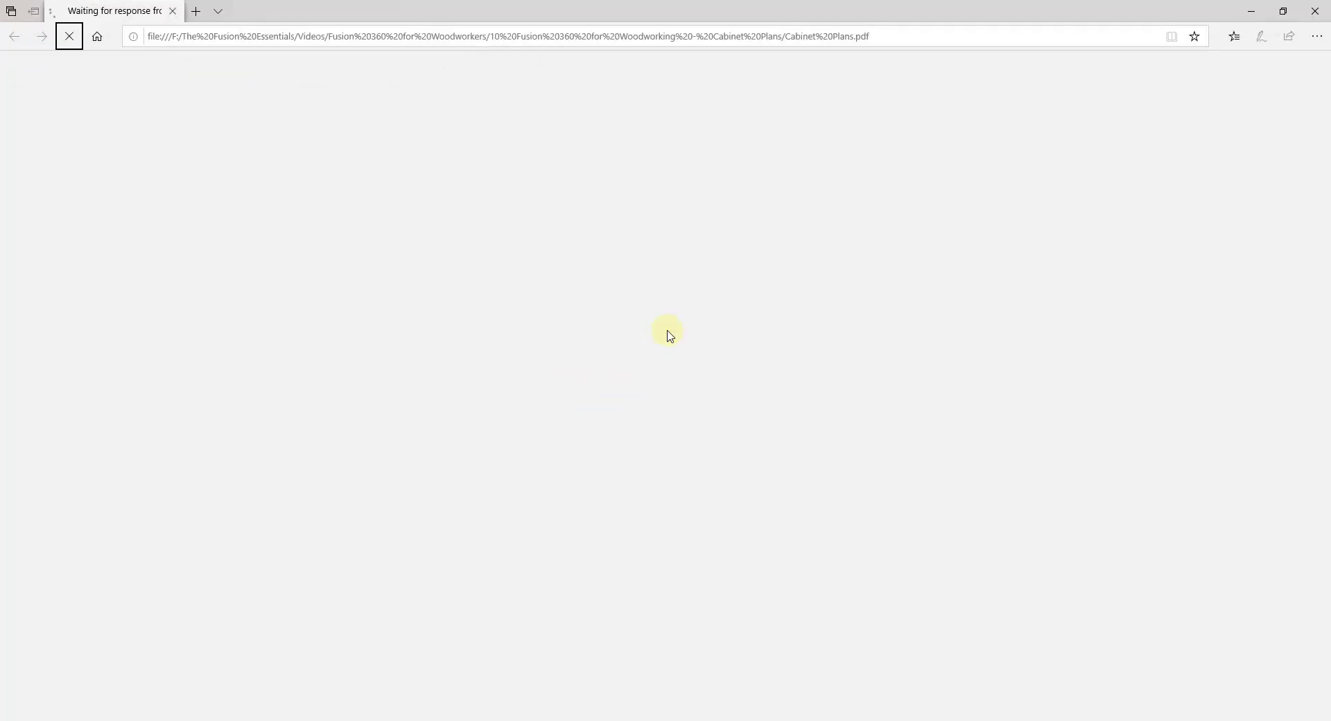
Page through both sheets of the exported Cabinet Plans PDF to check their views and title blocks
key("Right")
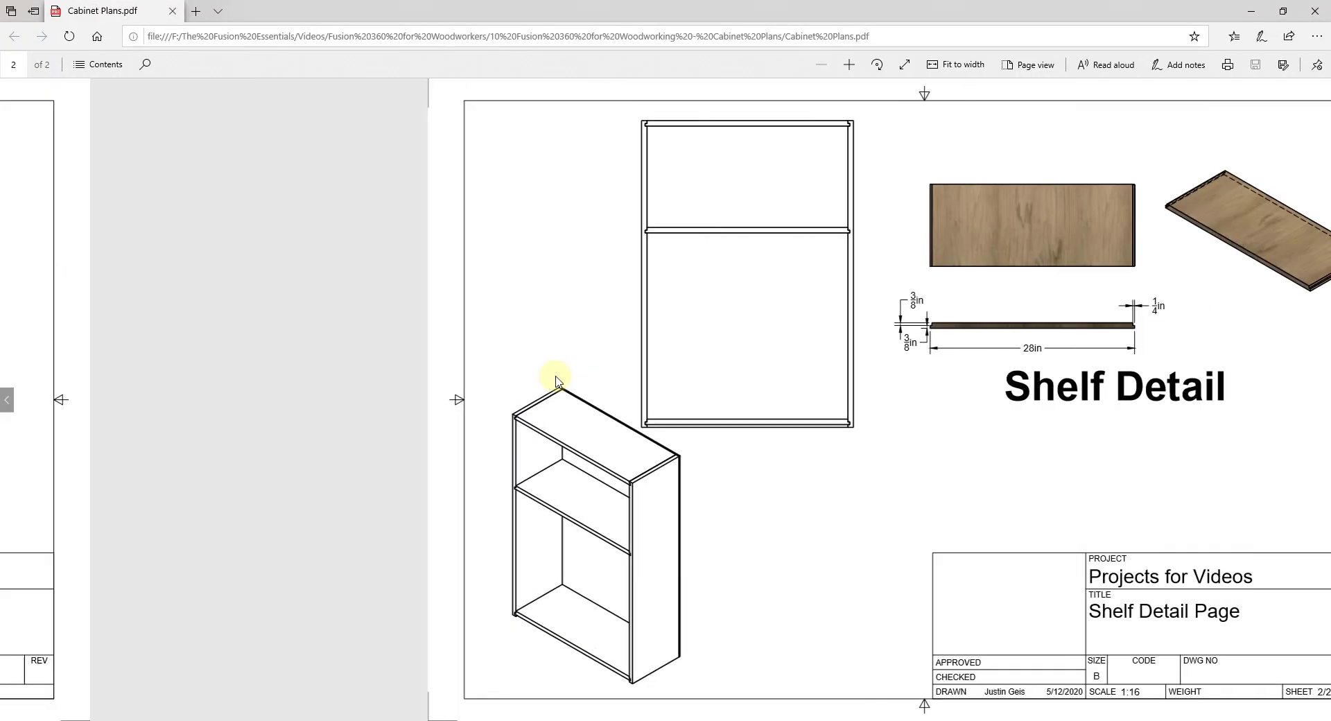
key("Left")
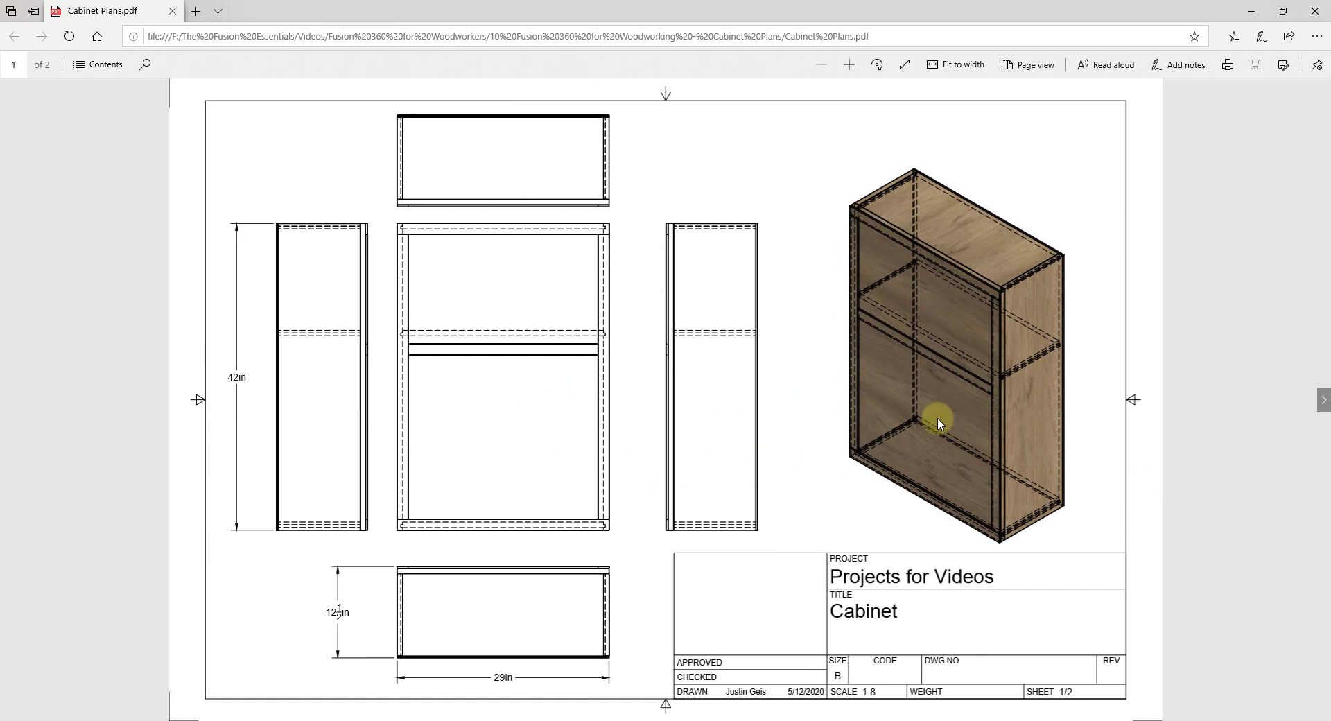
key("Right")
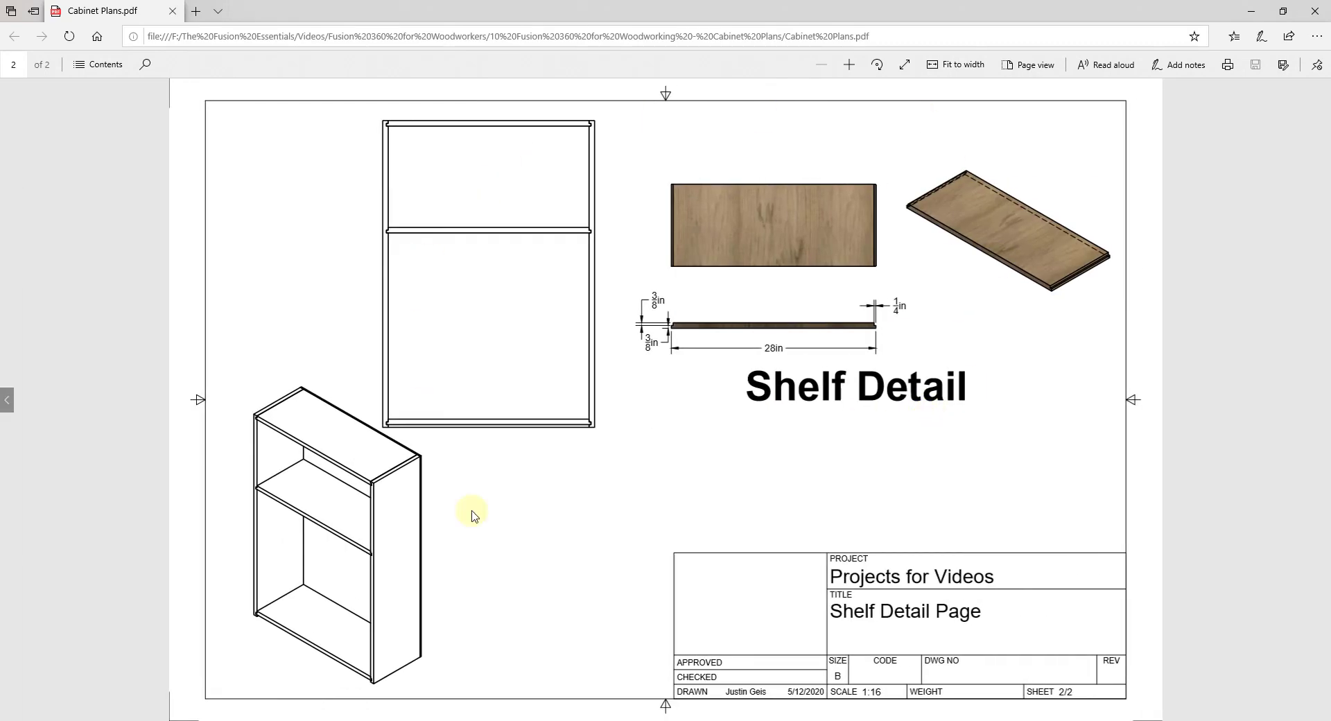
key("Left")
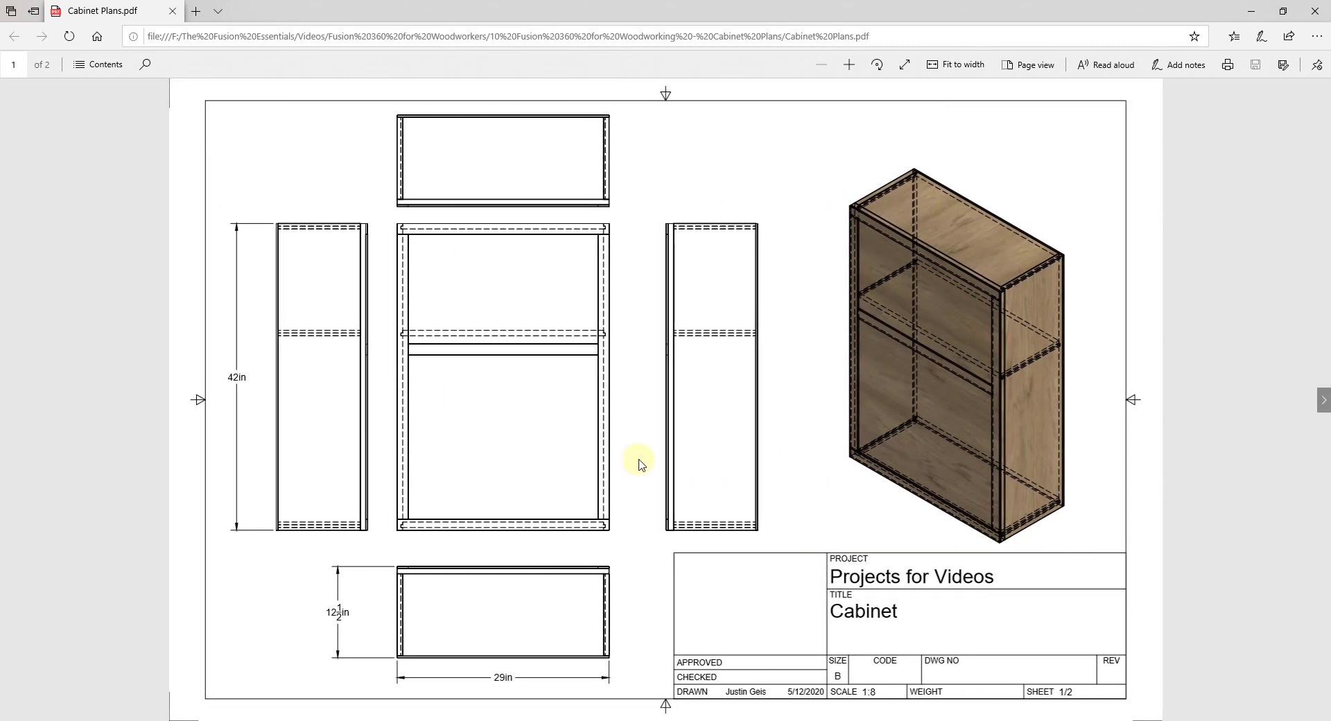
key("Right")
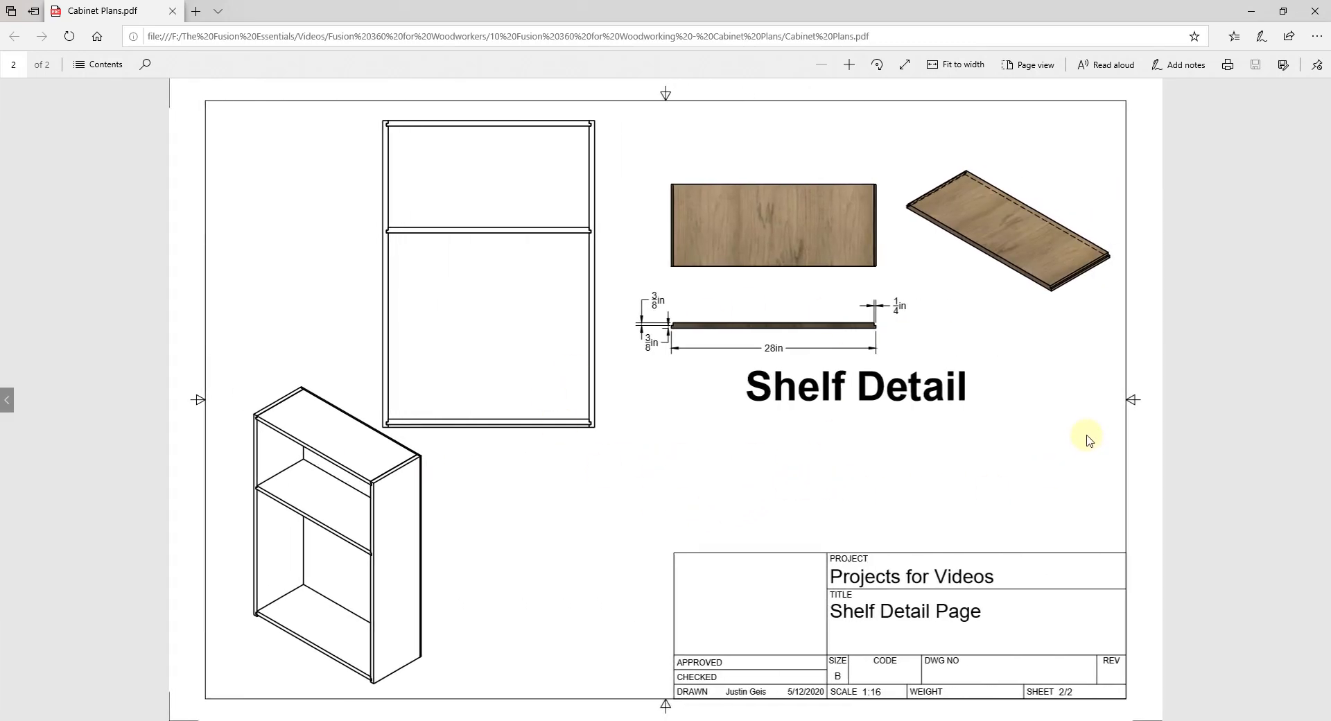
key("Left")
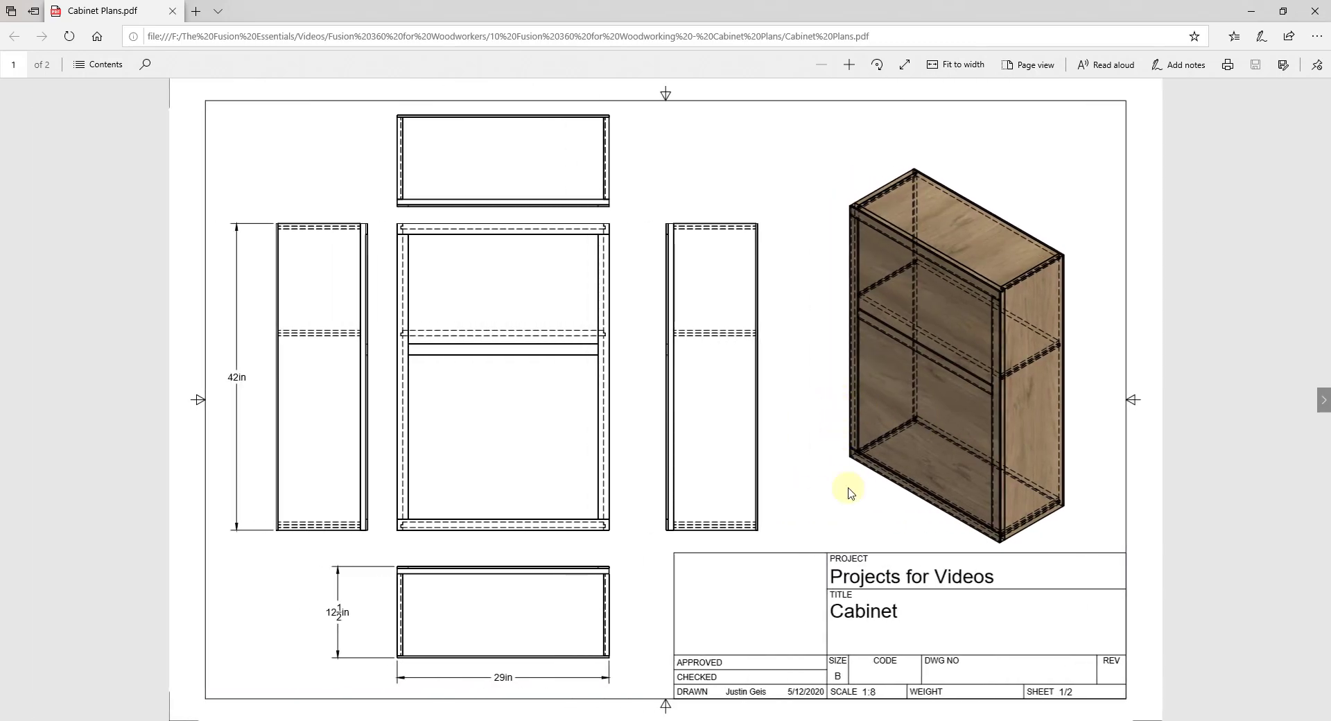